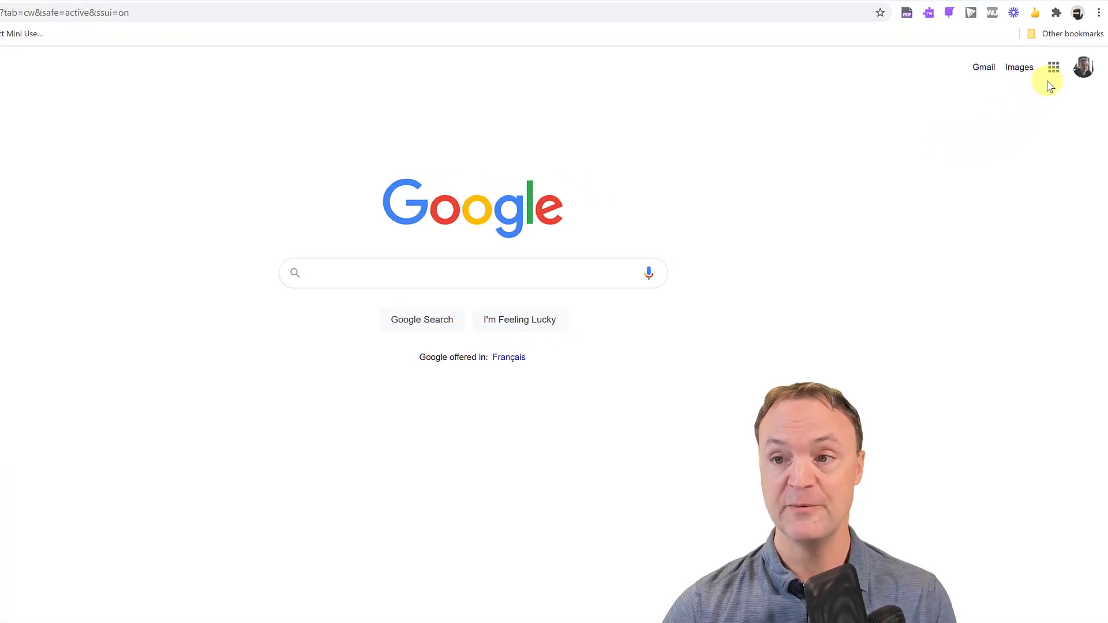
- Open Google Calendar from the Google home page
click(1044, 45)
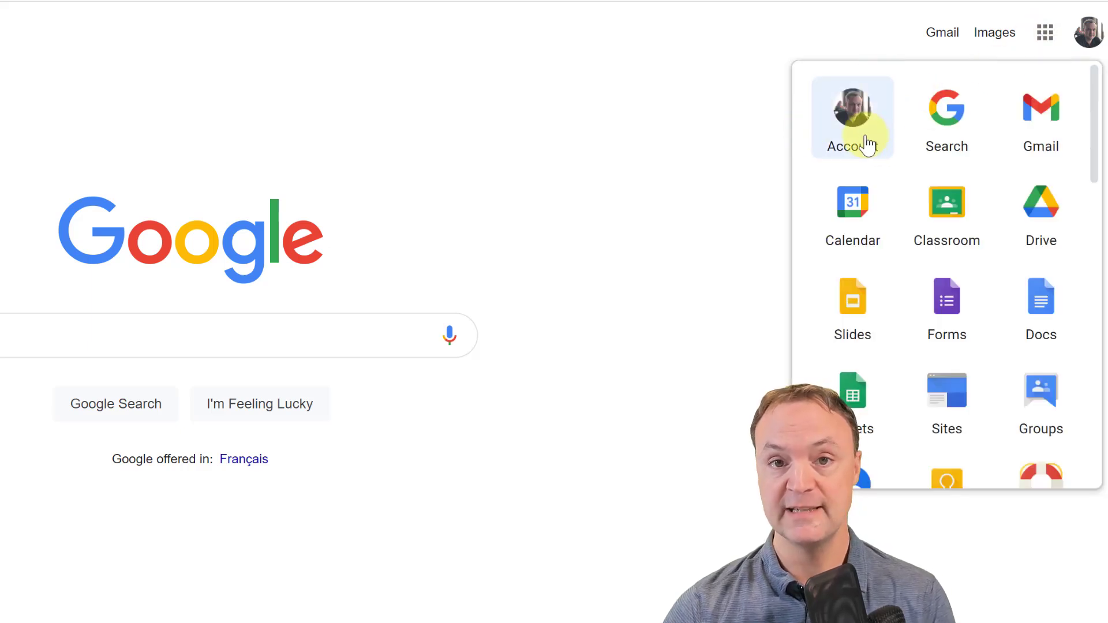
click(856, 222)
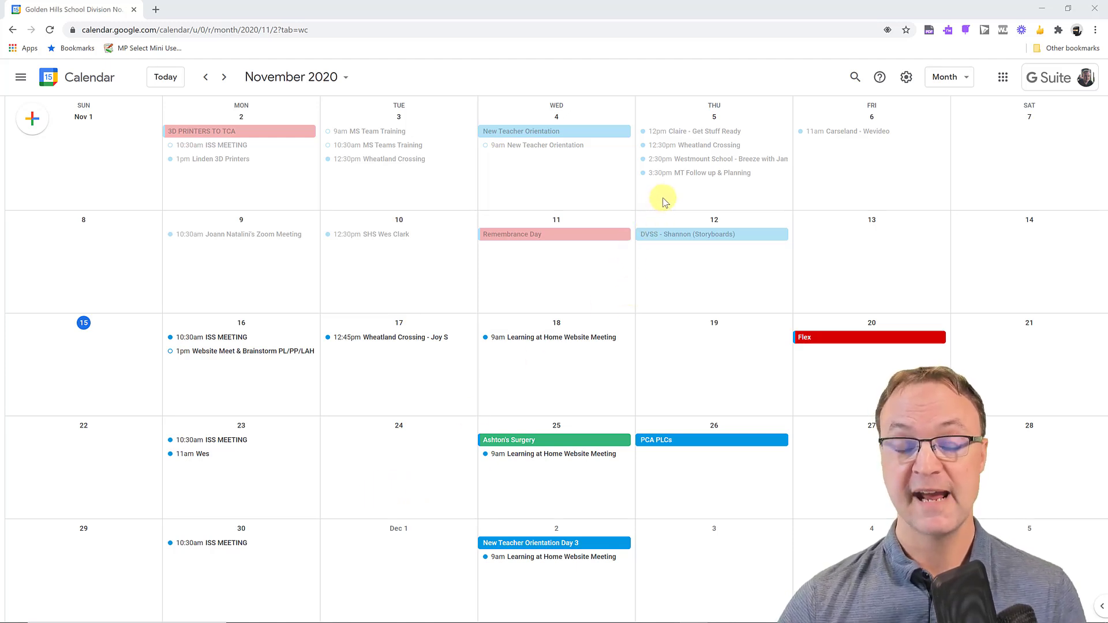
- Inspect the details and editing page of the Wheatland Crossing event on Thursday, November 5, and return to the month view without changes
click(712, 149)
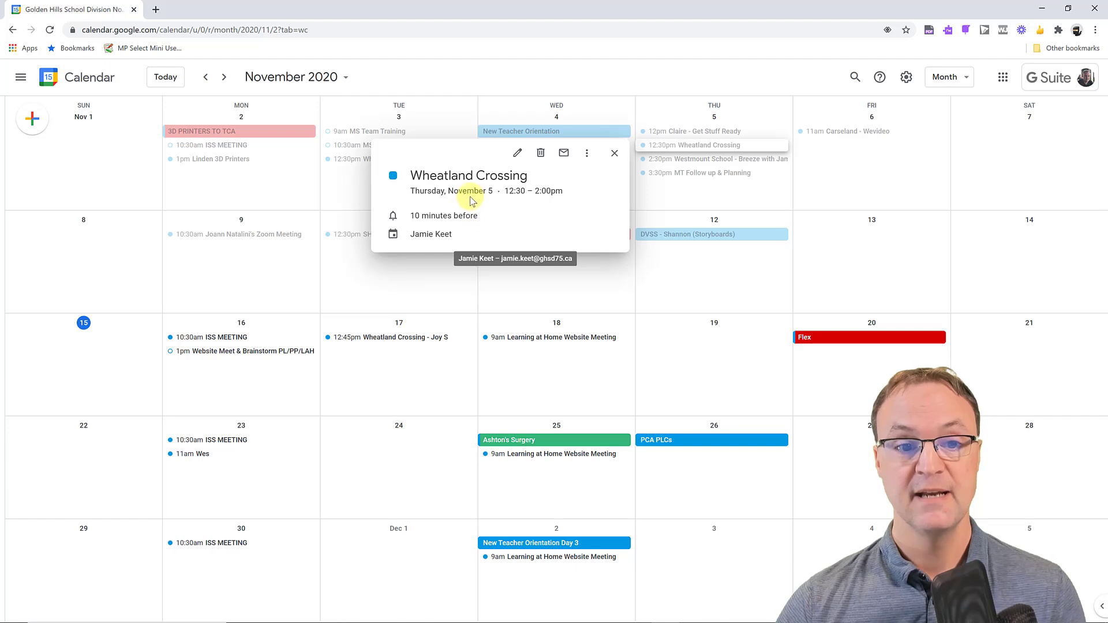
click(517, 156)
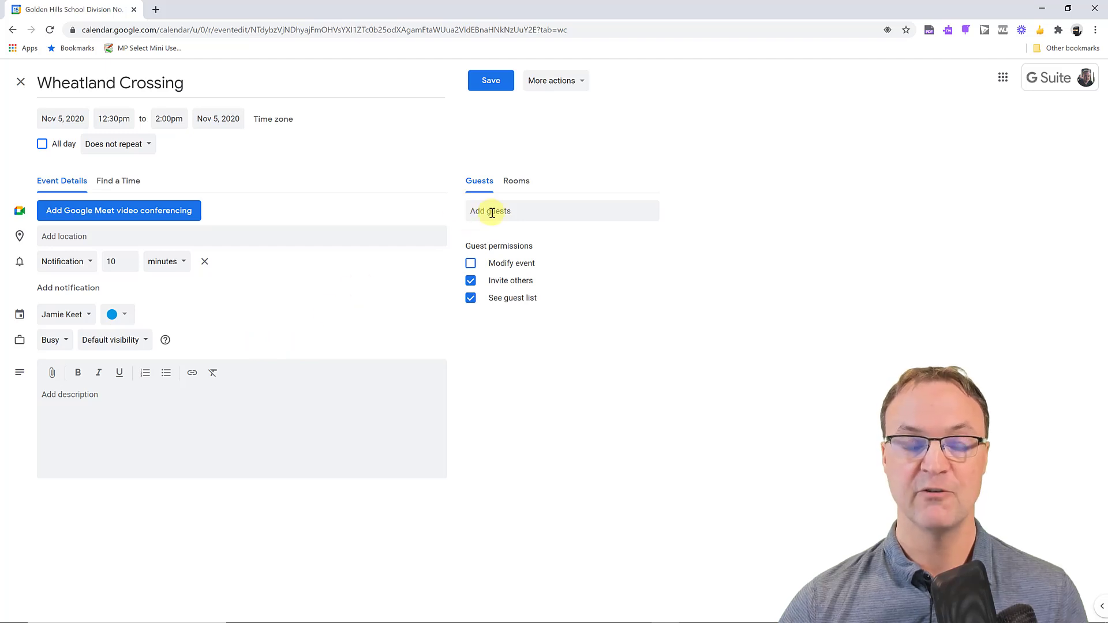
click(21, 84)
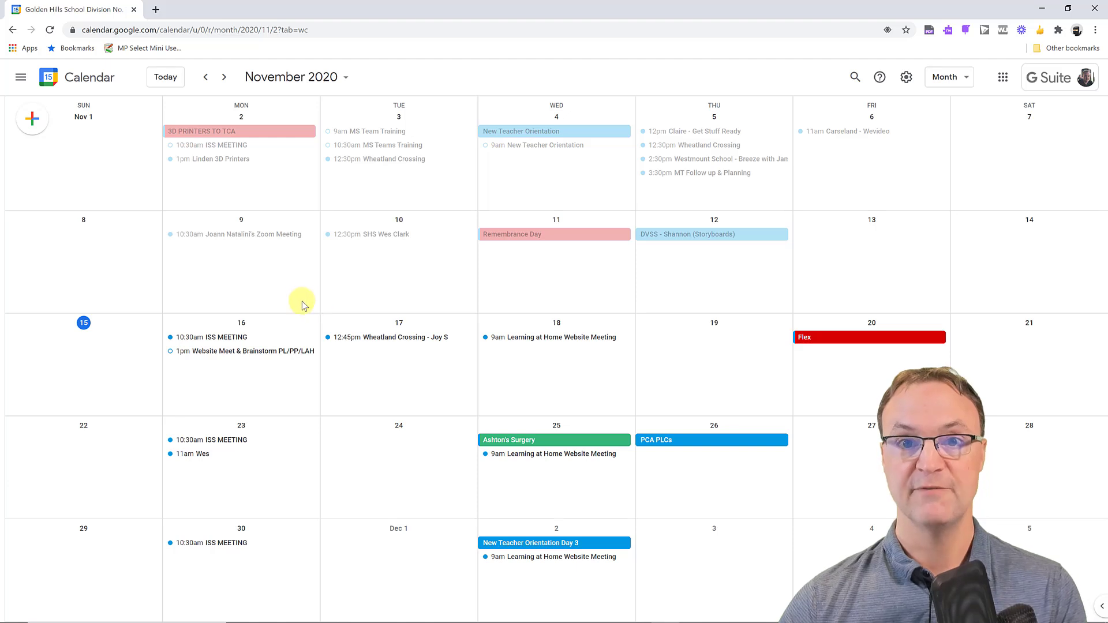
- Expand the sidebar containing the mini calendar and calendar lists, collapse it once, and leave it expanded
click(20, 82)
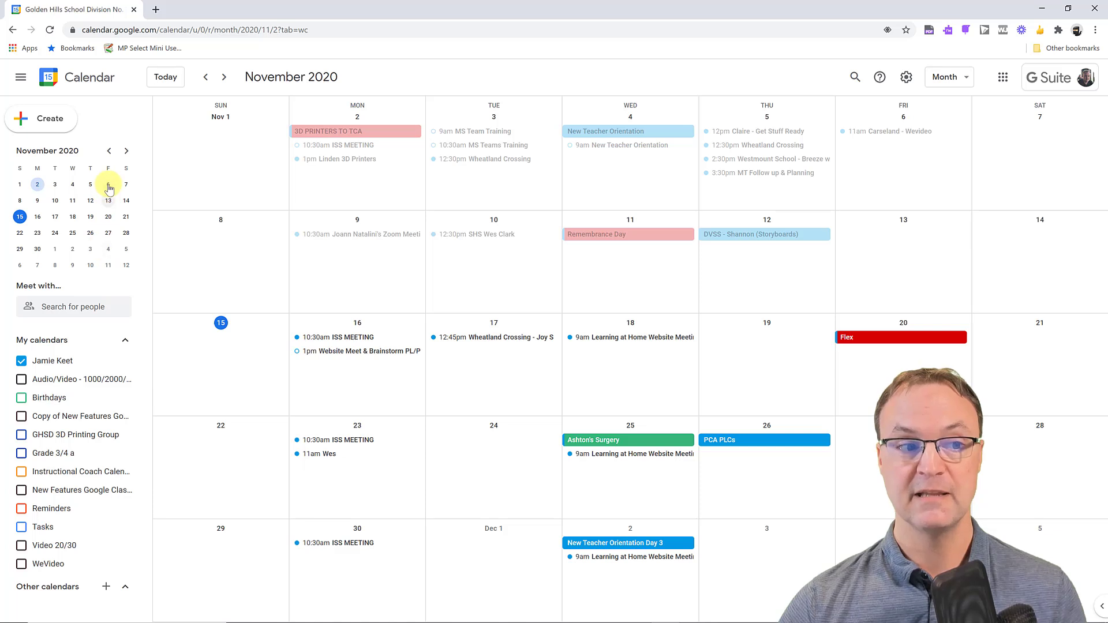
click(21, 81)
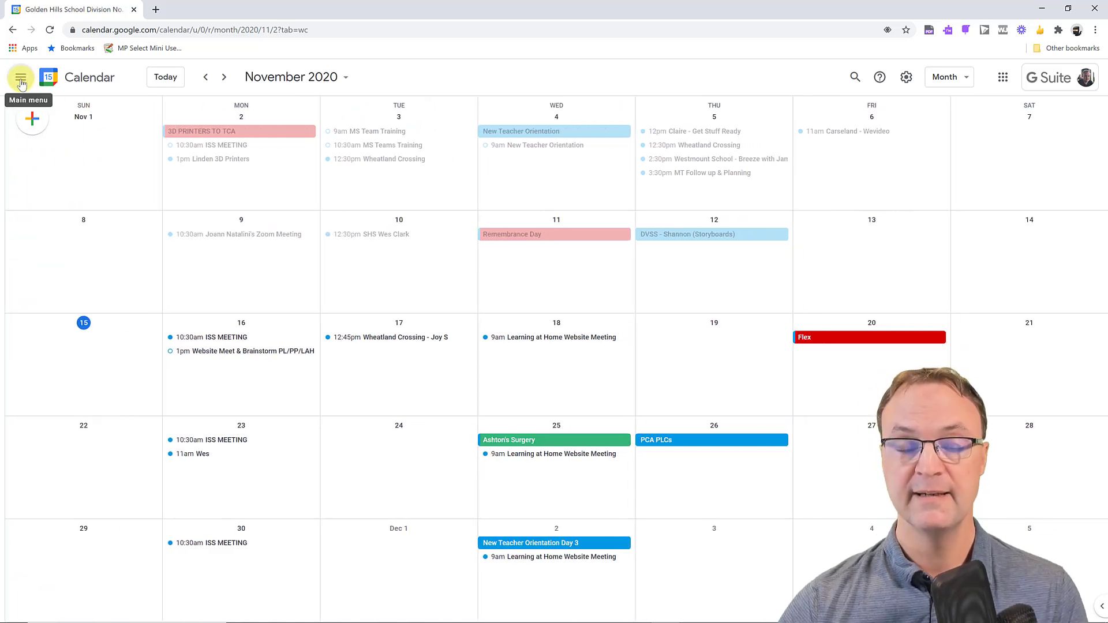
click(21, 83)
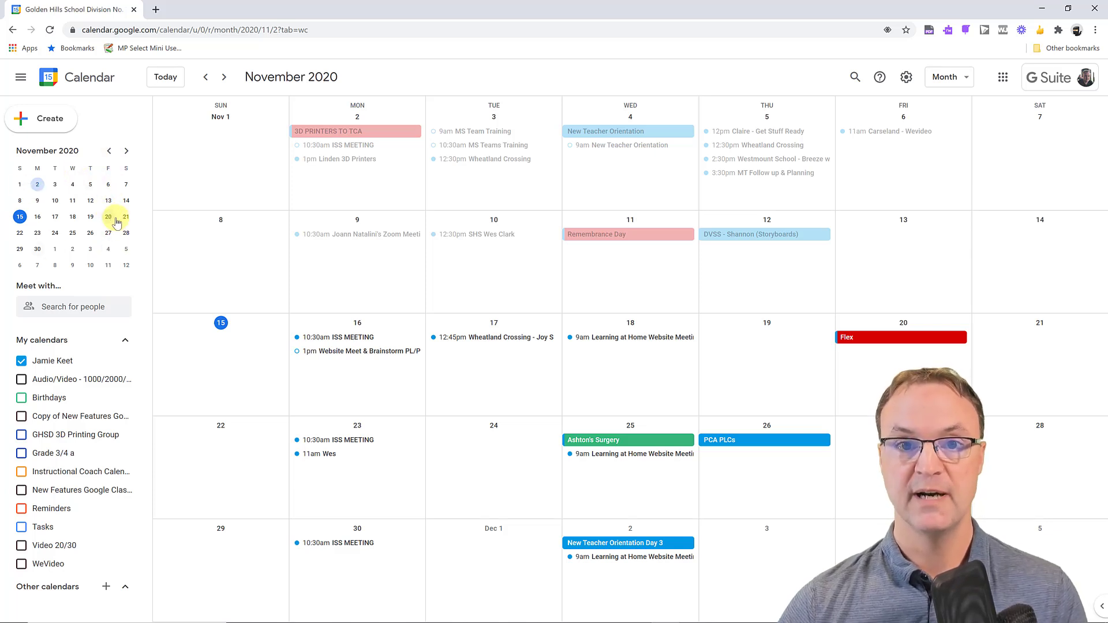
- Browse the mini calendar ahead to January 2021 and back to November 2020
click(127, 152)
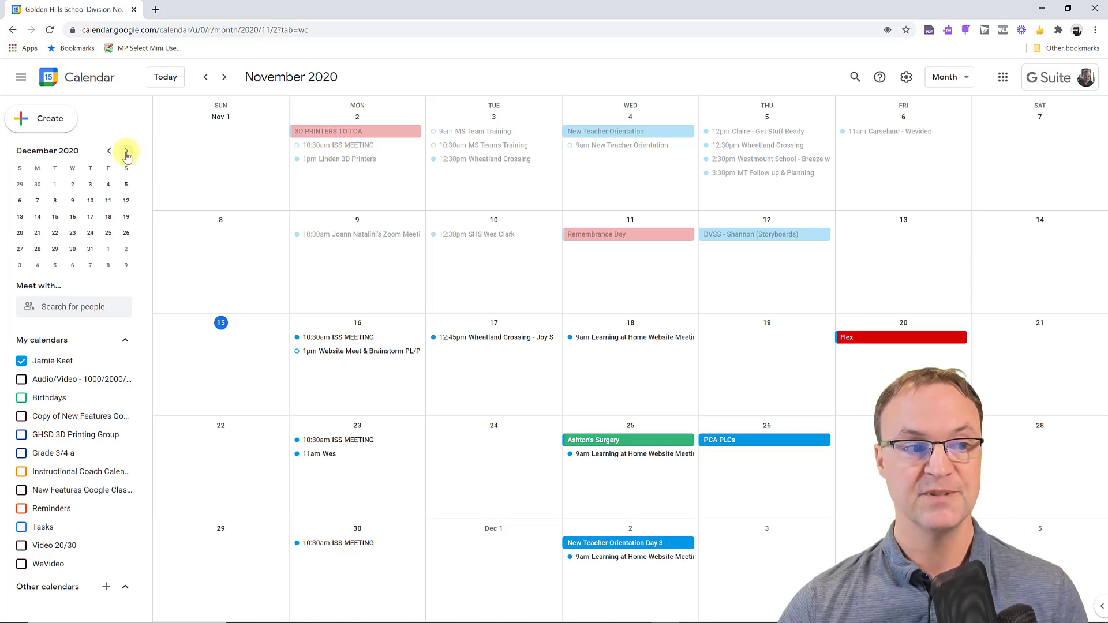
click(127, 153)
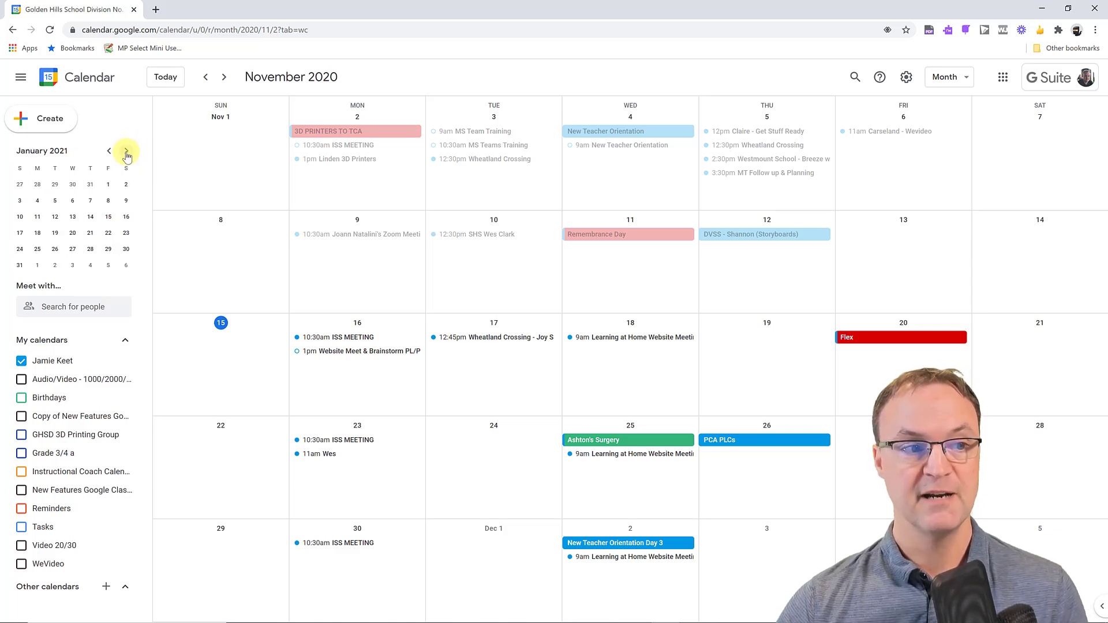
click(109, 153)
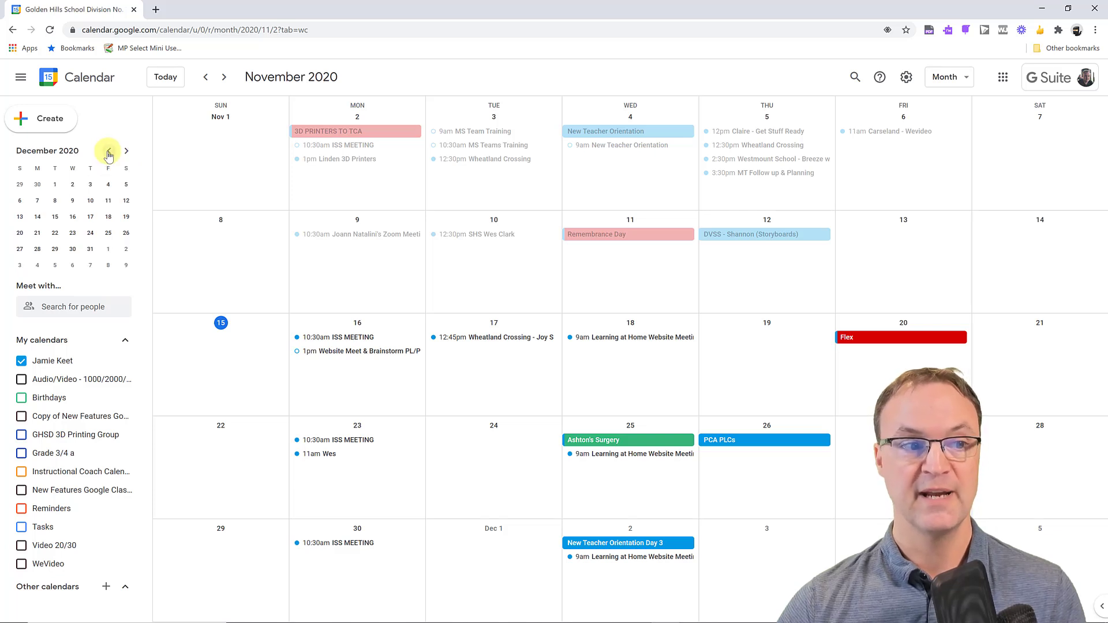
click(109, 152)
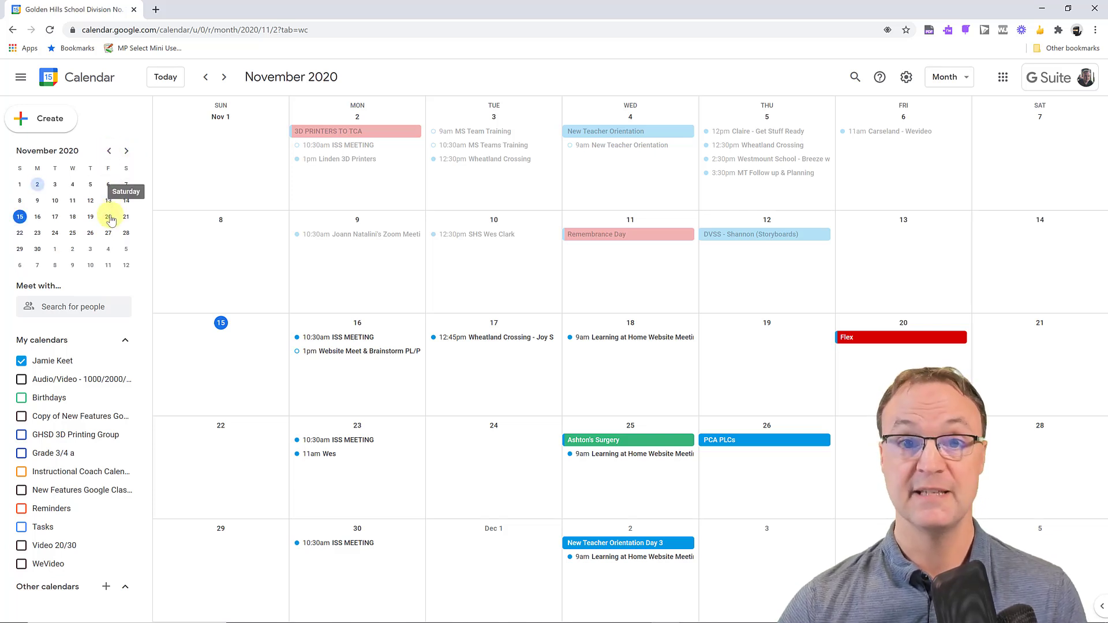
- Overlay the Teacher Tech Tips calendar through the people search to view its events, and remove it again
click(85, 307)
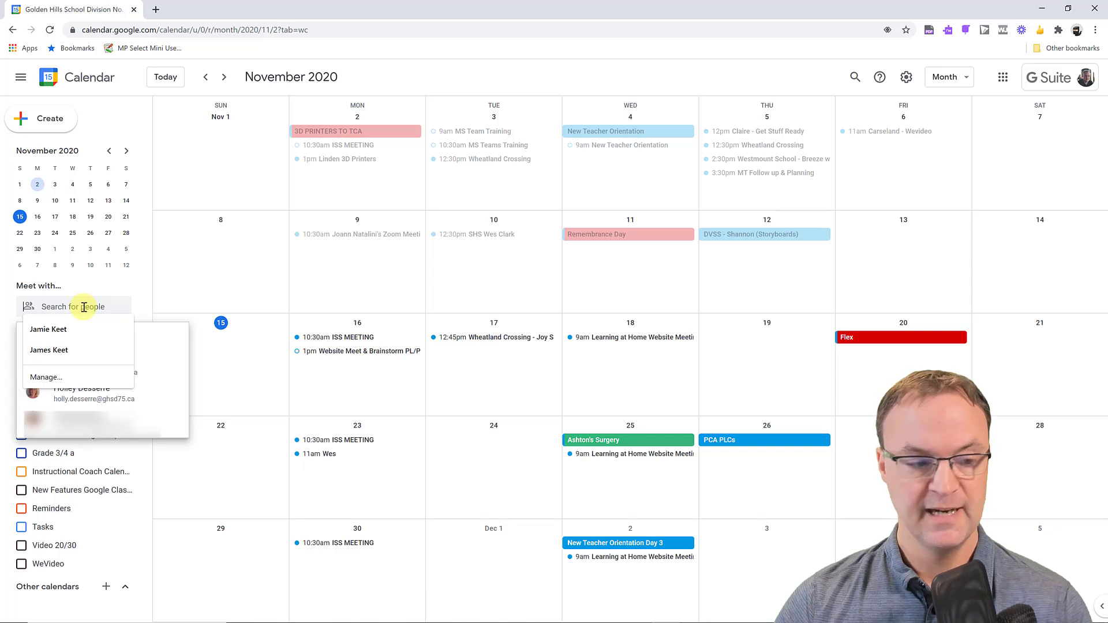
click(66, 334)
click(79, 340)
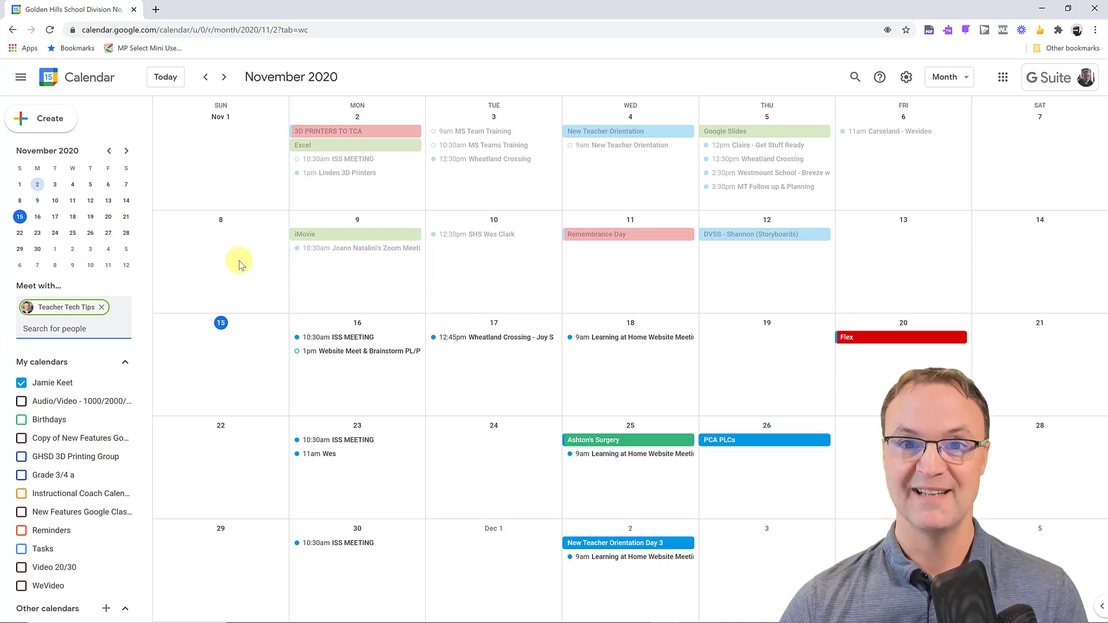
click(102, 307)
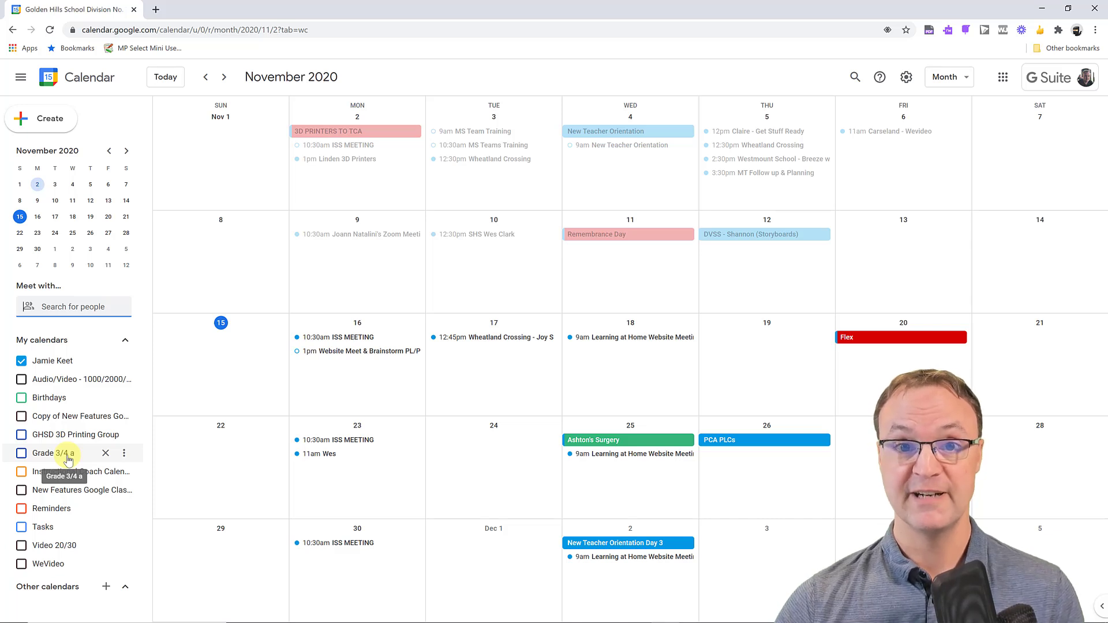
- Hide and redisplay the main personal calendar, and turn on the display of the Reminders calendar
click(22, 362)
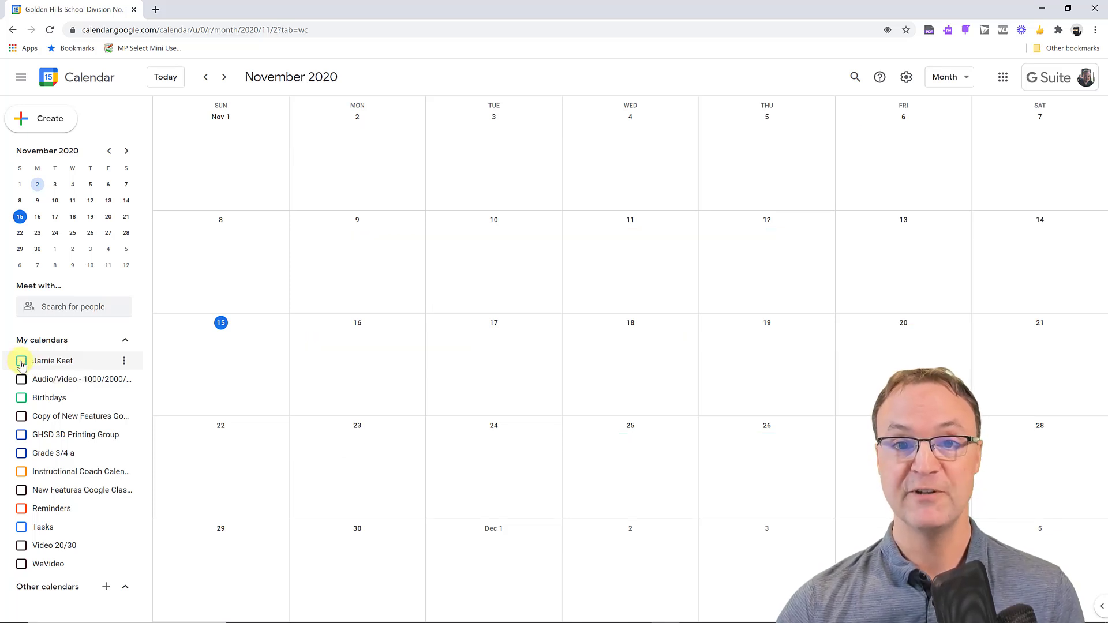
click(21, 362)
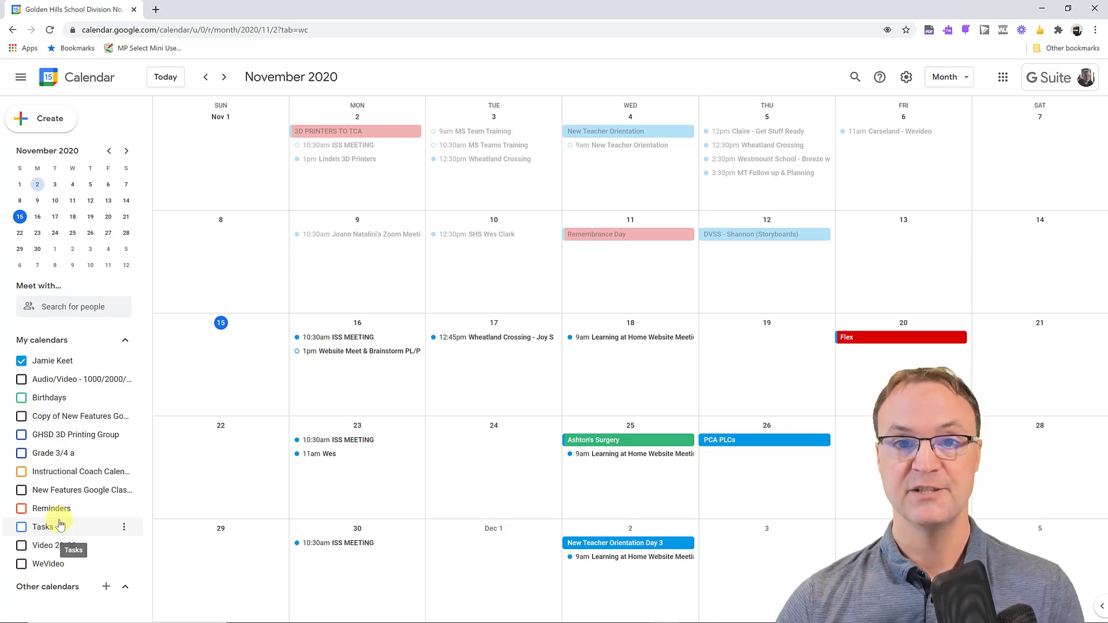
click(21, 510)
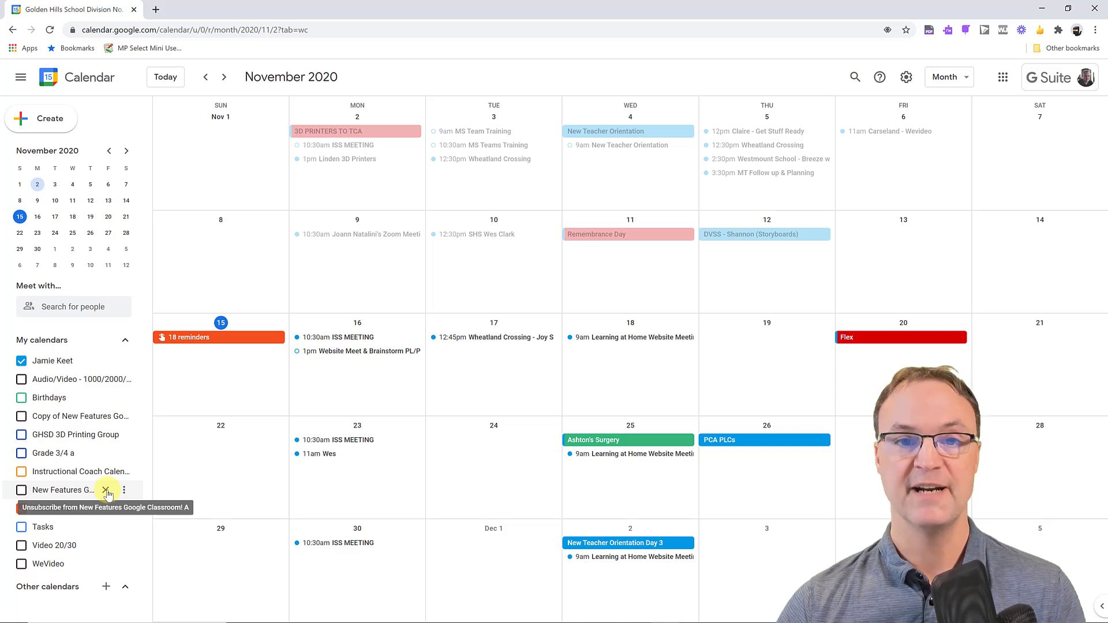
- Toggle the New Features Google Classroom calendar on and off, and hide it from the My calendars list
click(21, 491)
click(21, 491)
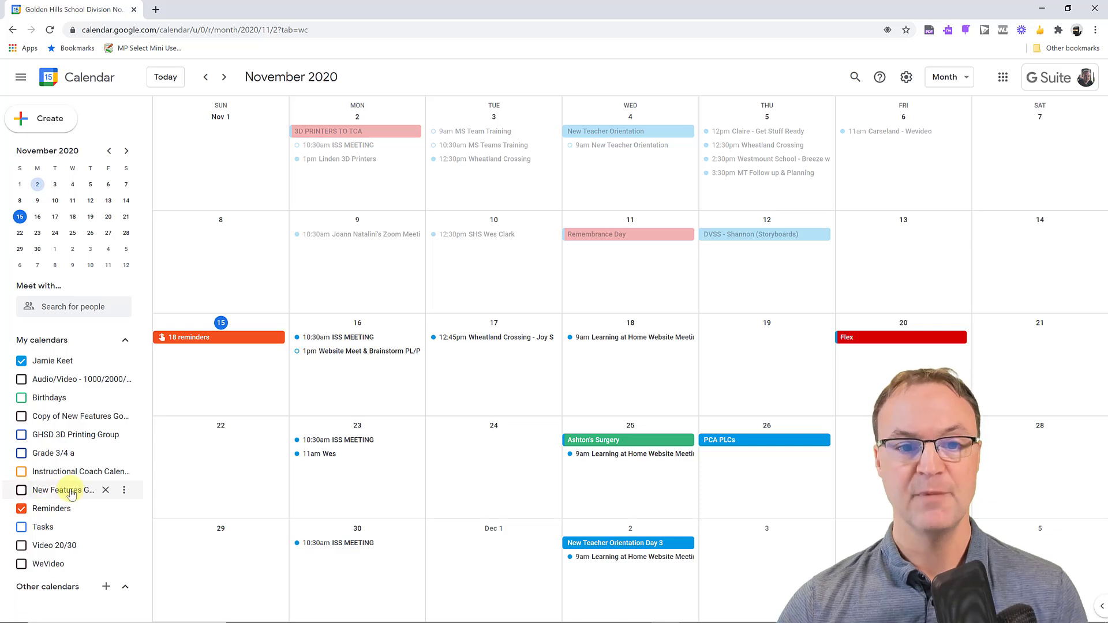
click(125, 491)
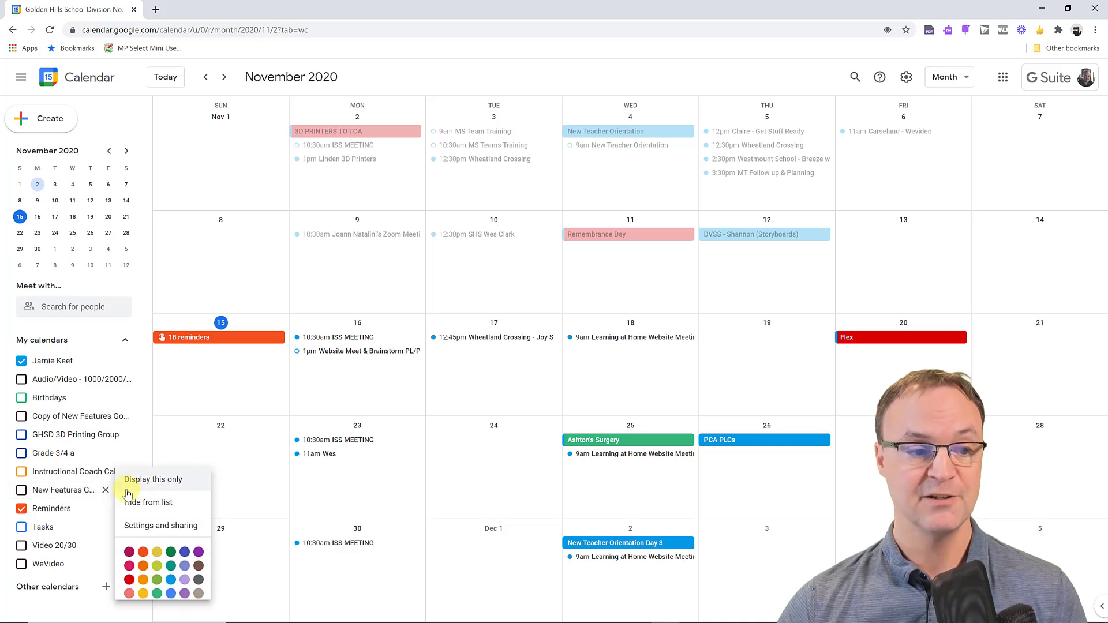
click(171, 500)
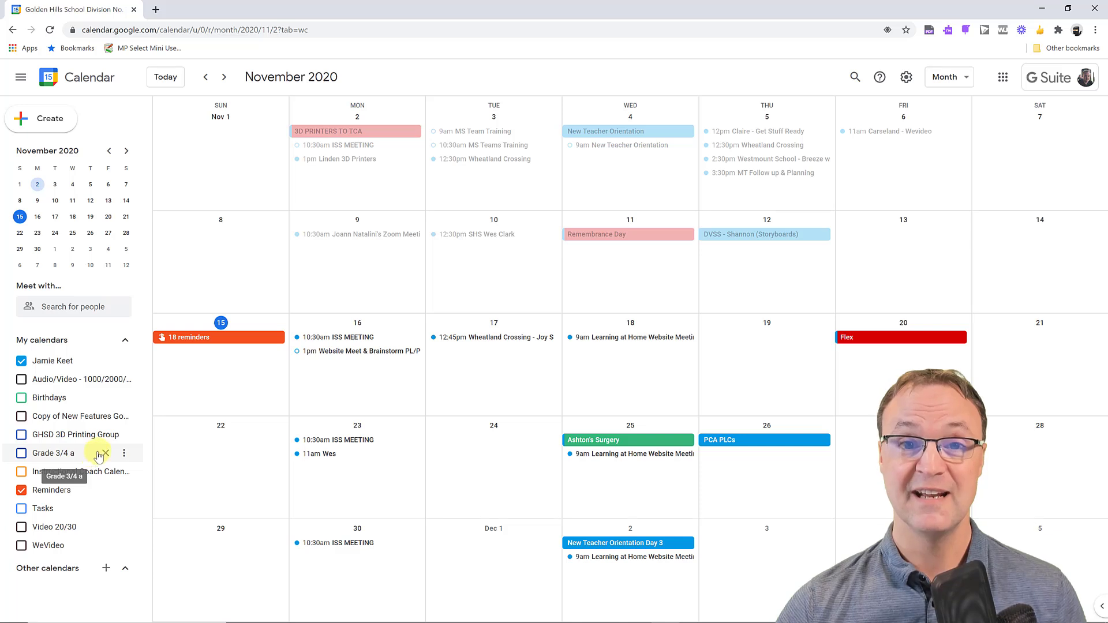
- Change the colour of the Reminders calendar to purple
click(124, 492)
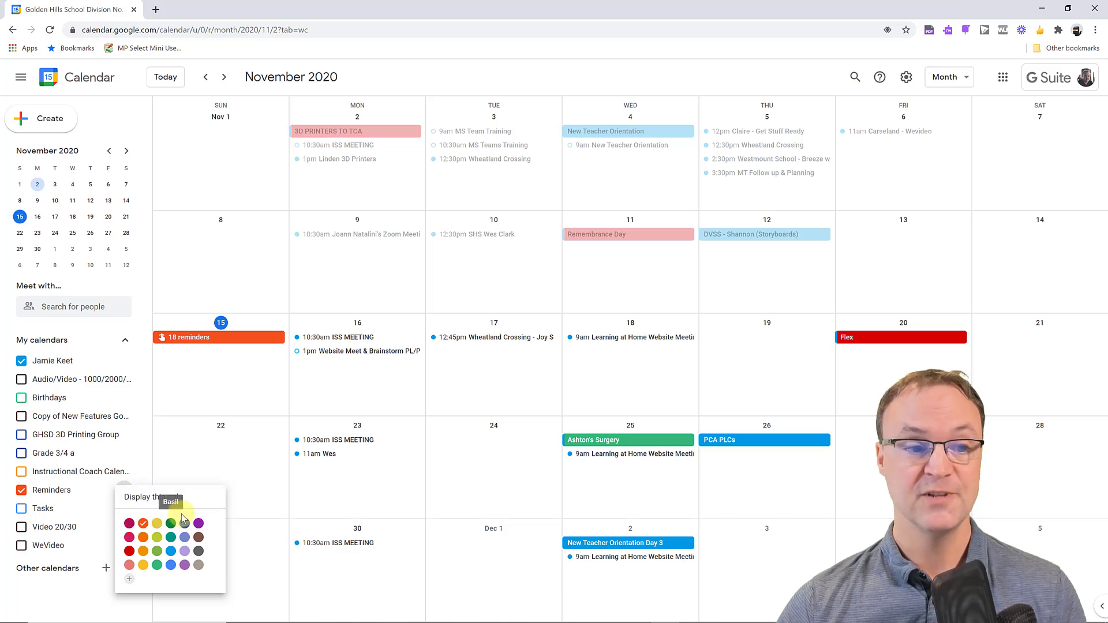
click(184, 393)
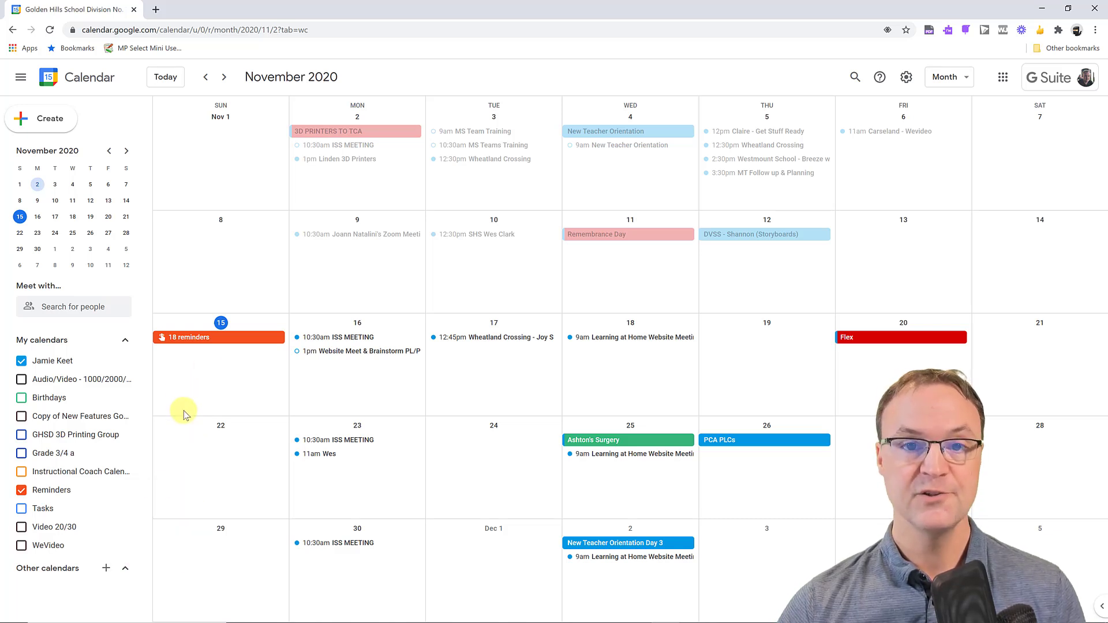
click(128, 493)
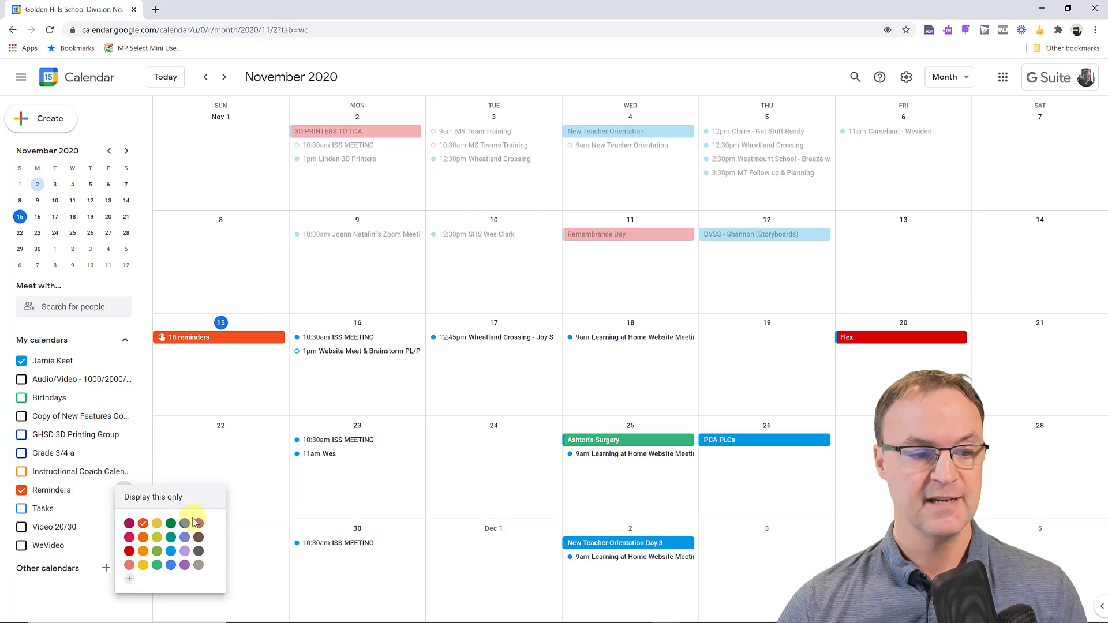
click(201, 516)
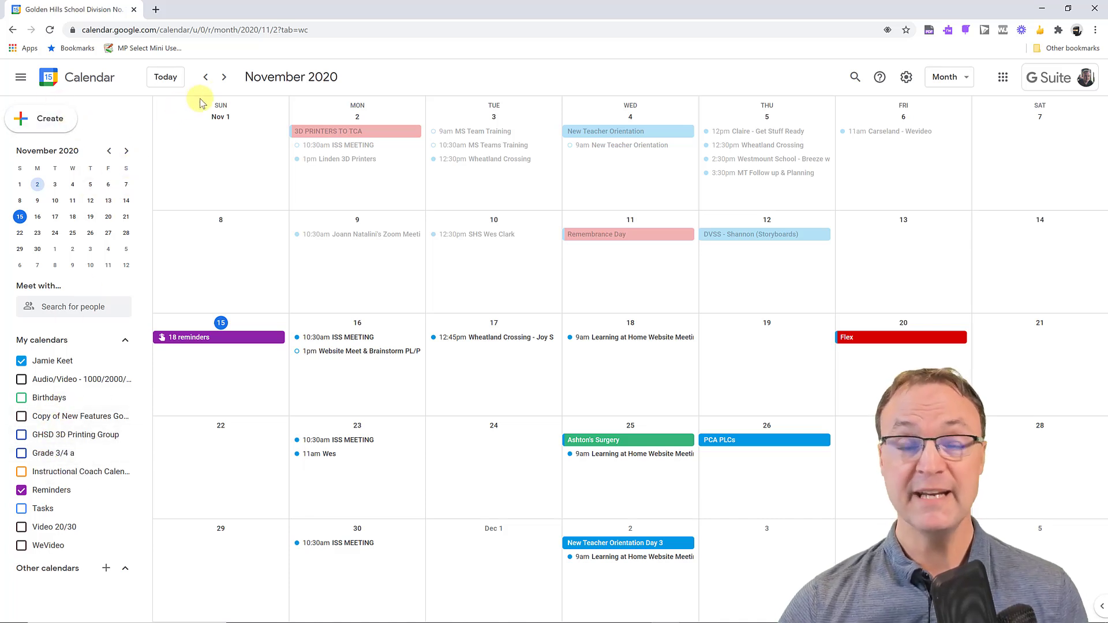
- Page the main month view forward past December 2020, back to October 2020, and return to November 2020
click(225, 78)
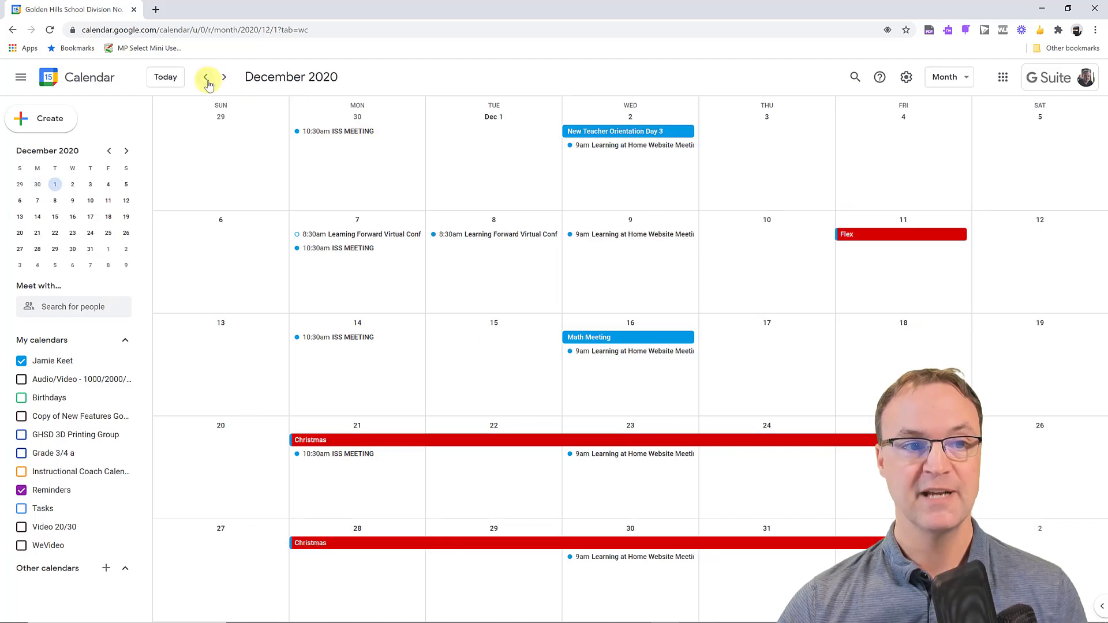
click(225, 79)
click(208, 77)
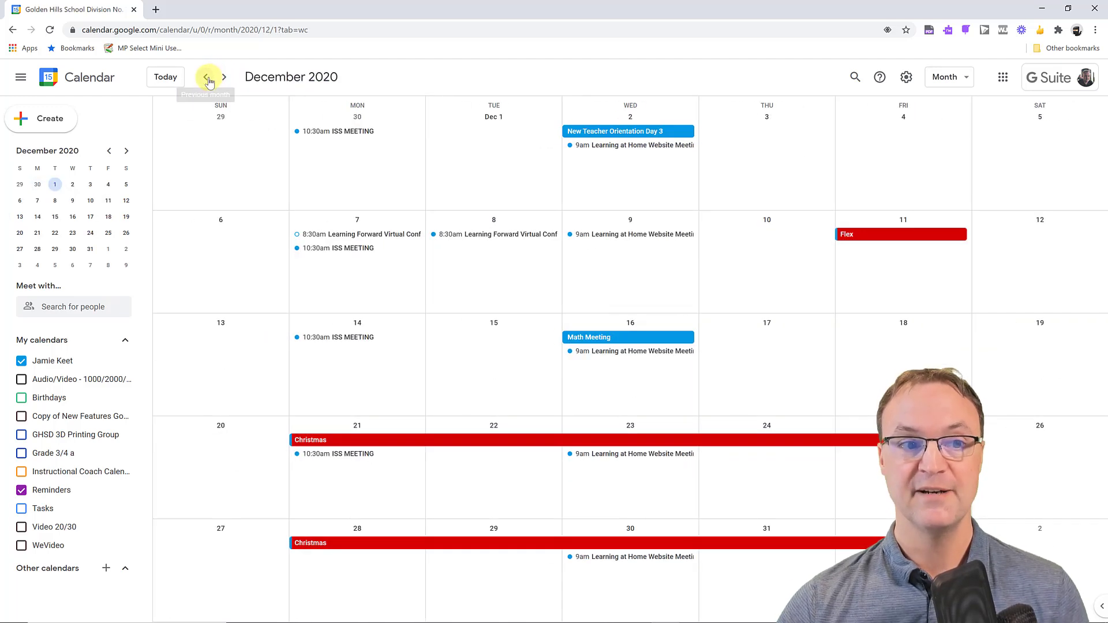
click(208, 79)
click(207, 79)
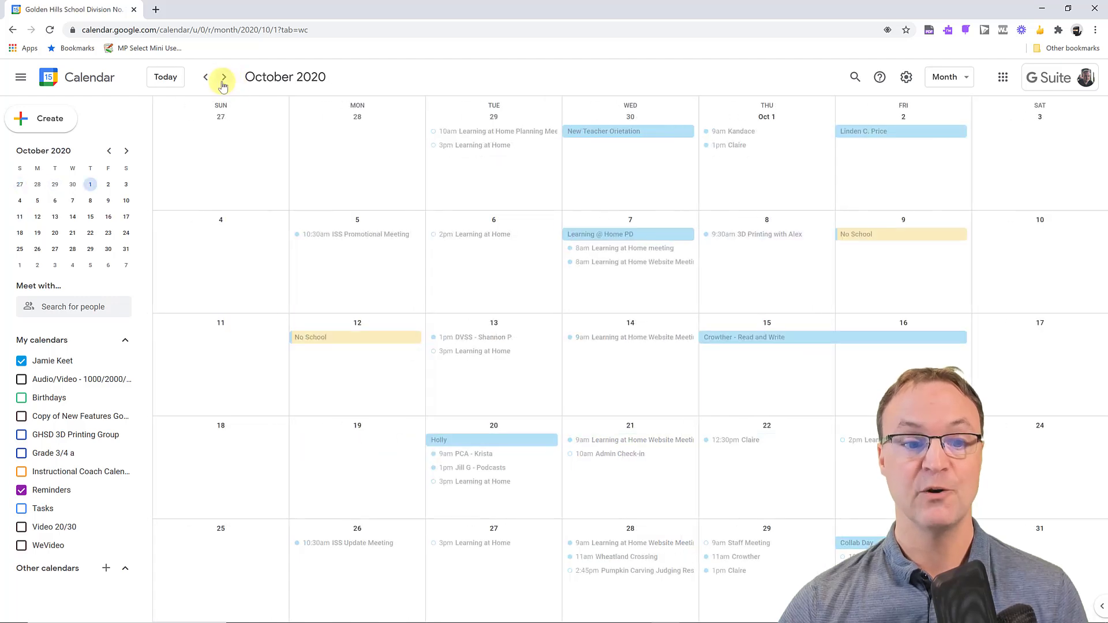
click(224, 79)
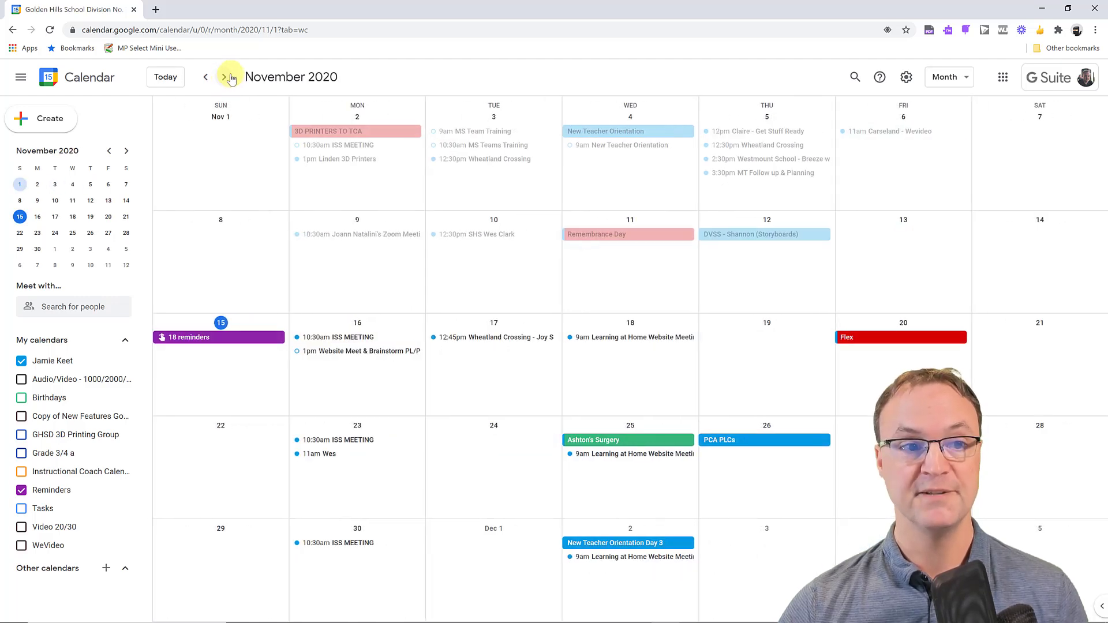
- Search the calendar for a person's first name, view the details of the all-day November 25 event, and return to the month view
click(854, 78)
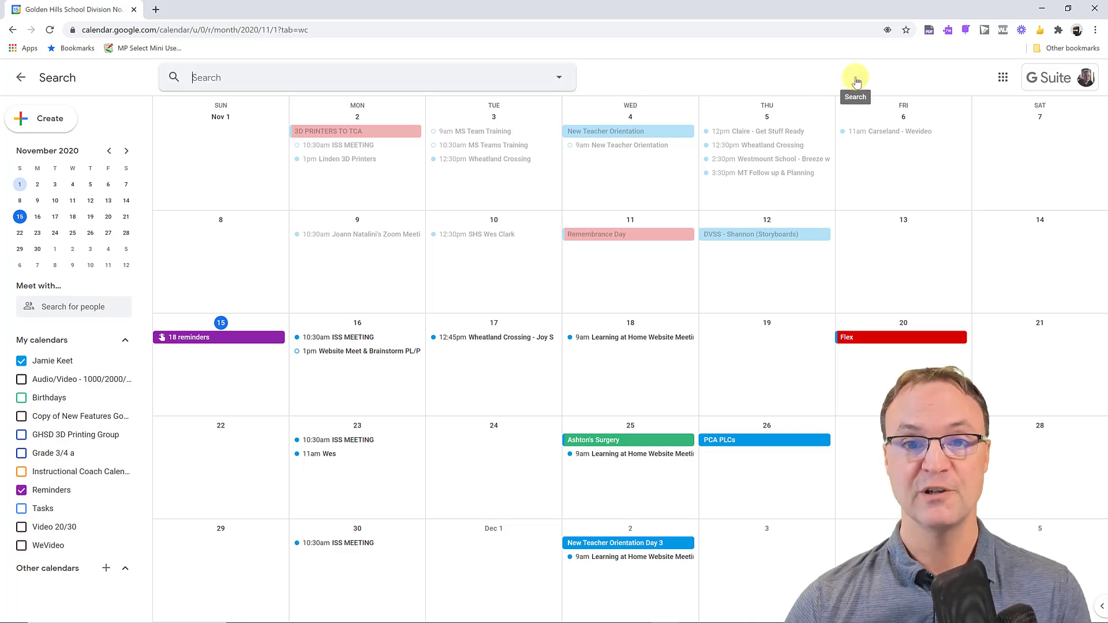
text(as)
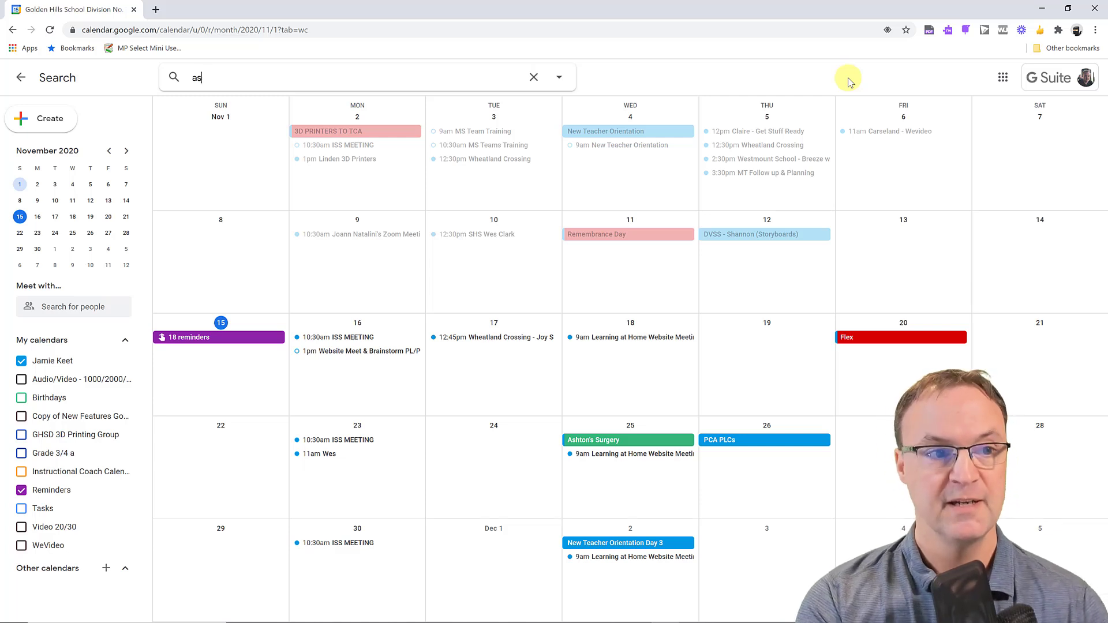
text(hton)
key(Return)
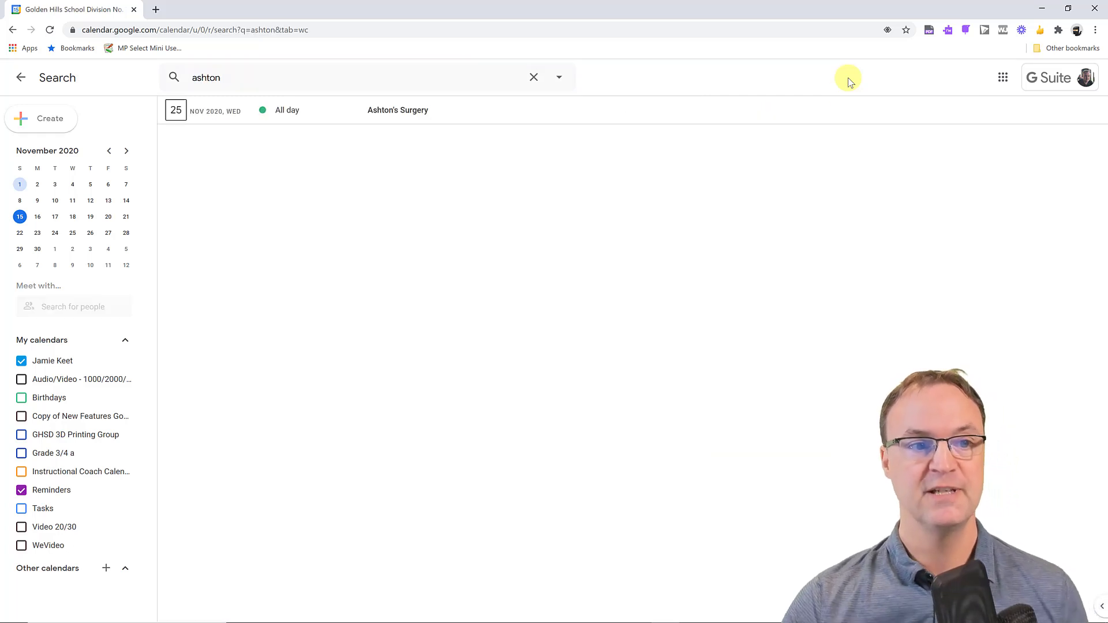
click(356, 118)
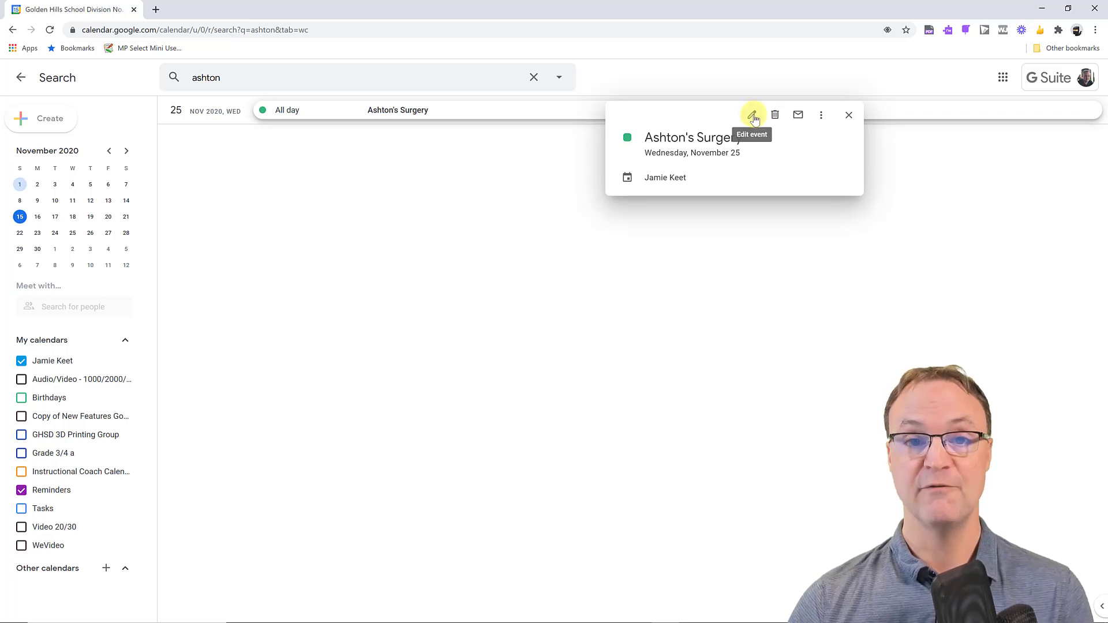
click(847, 117)
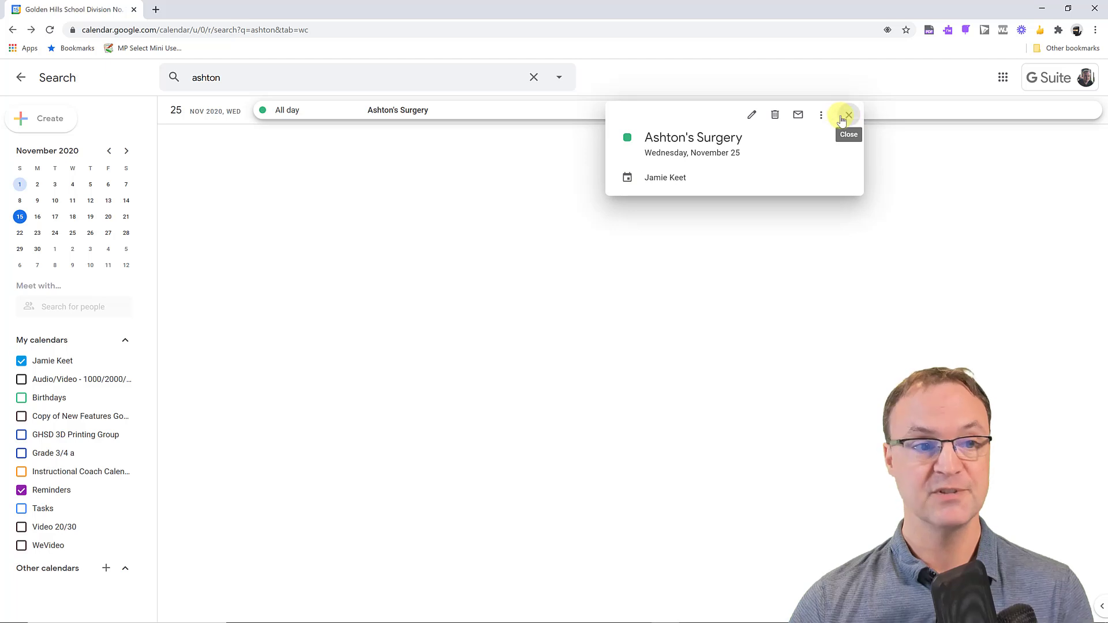
click(21, 81)
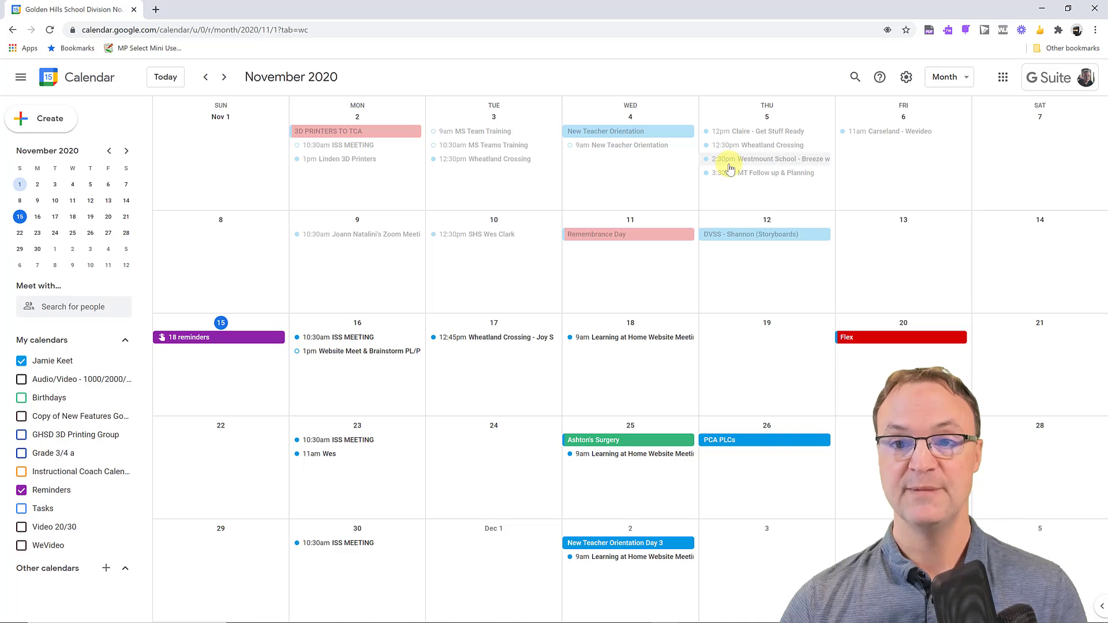
click(907, 80)
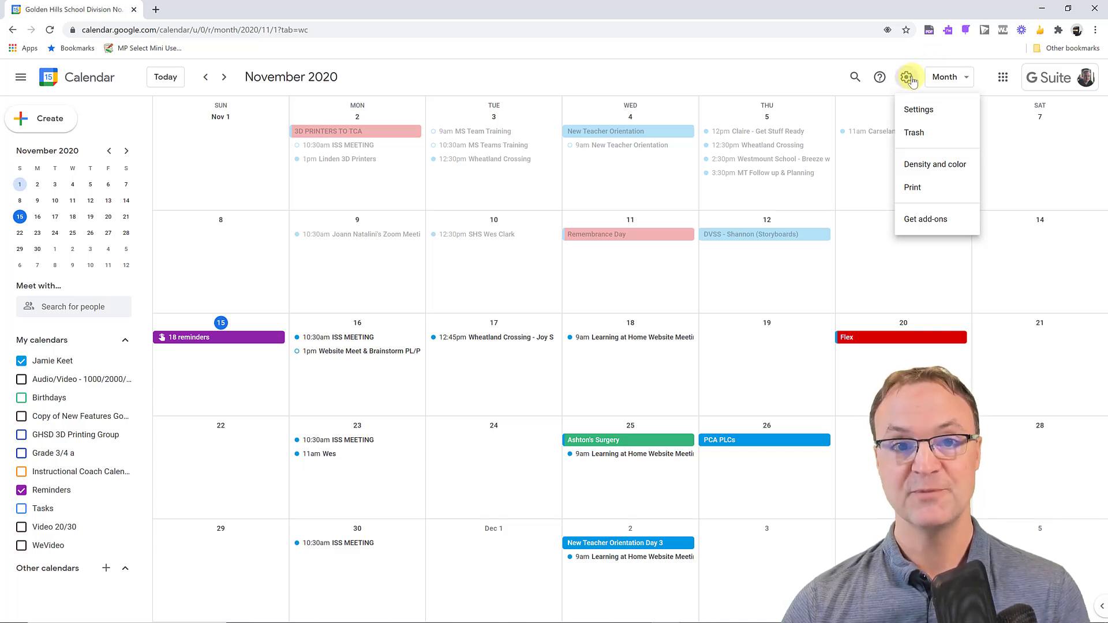
click(983, 91)
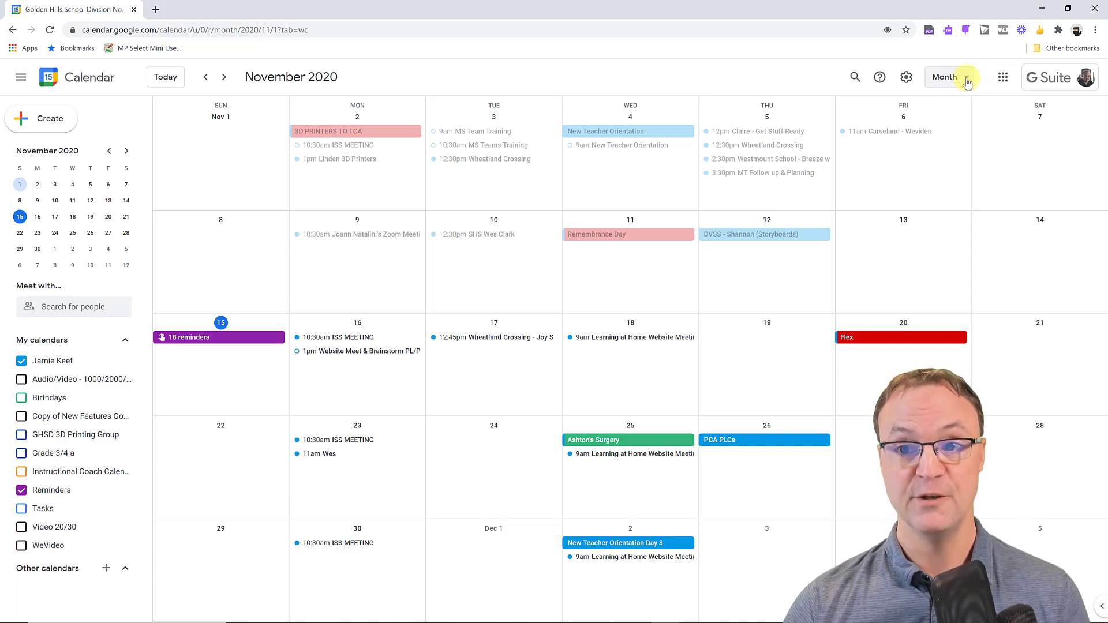
- Switch to the Day view and page forward to November 3, 2020, returning to November 2
click(968, 83)
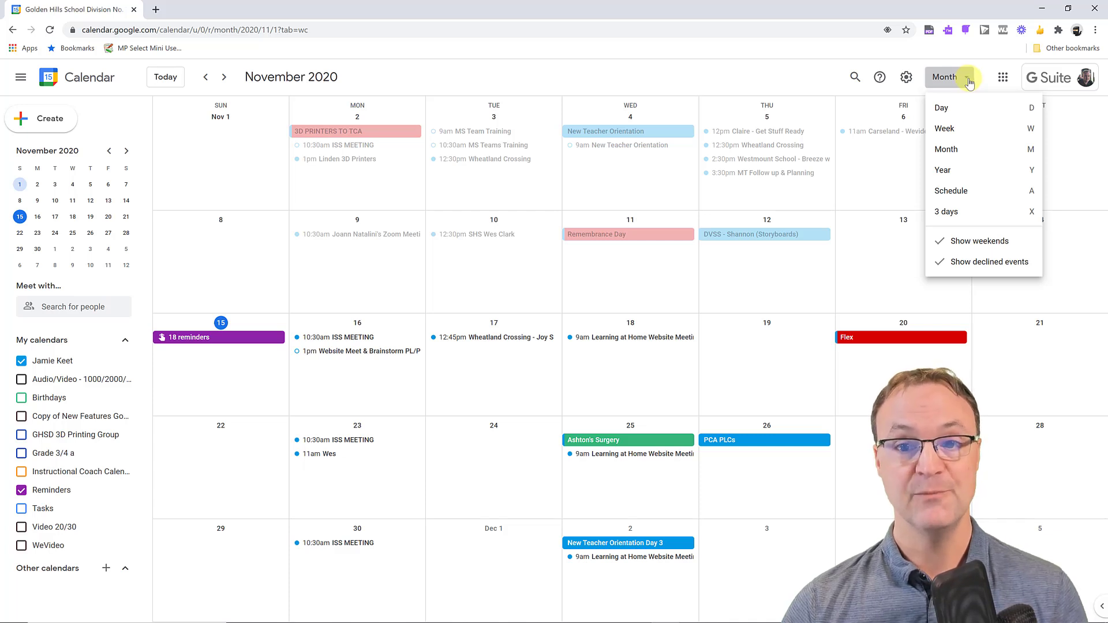
click(952, 111)
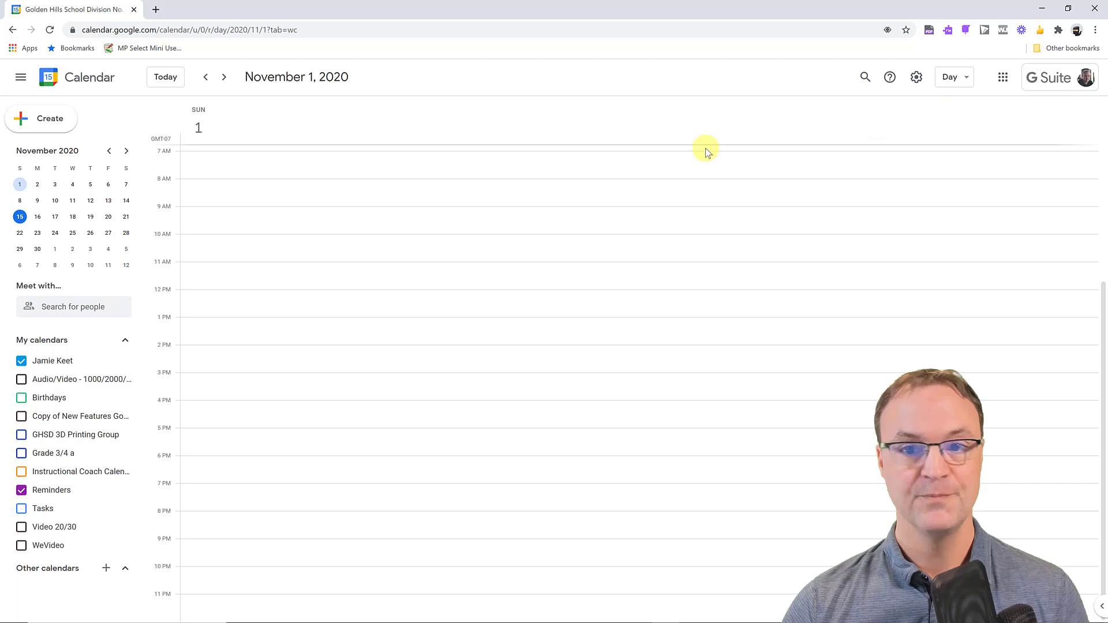
click(225, 78)
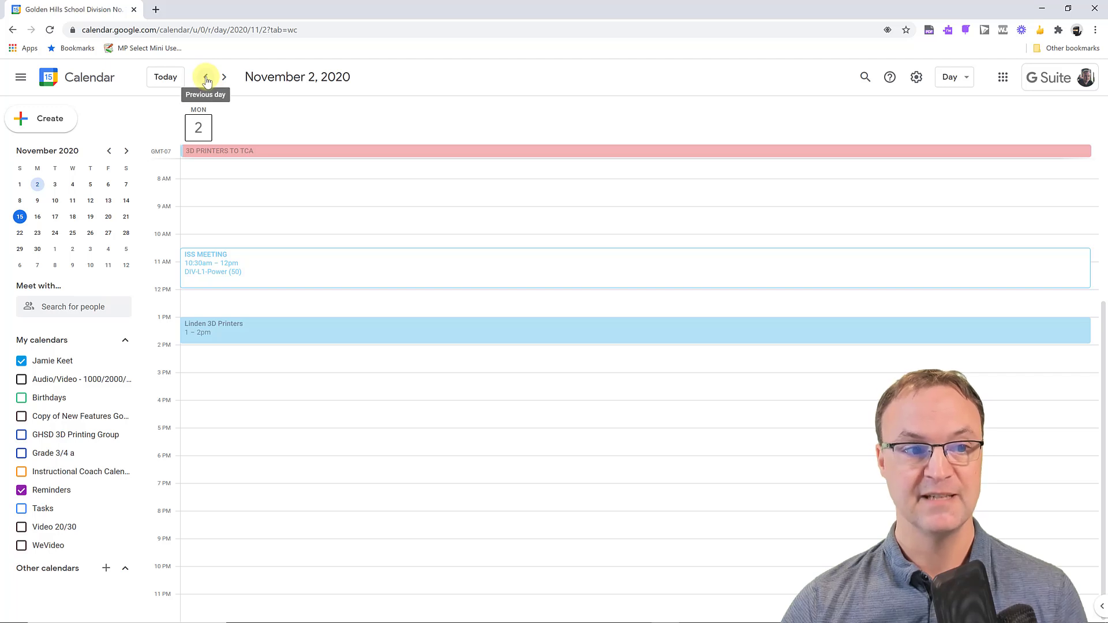
click(224, 77)
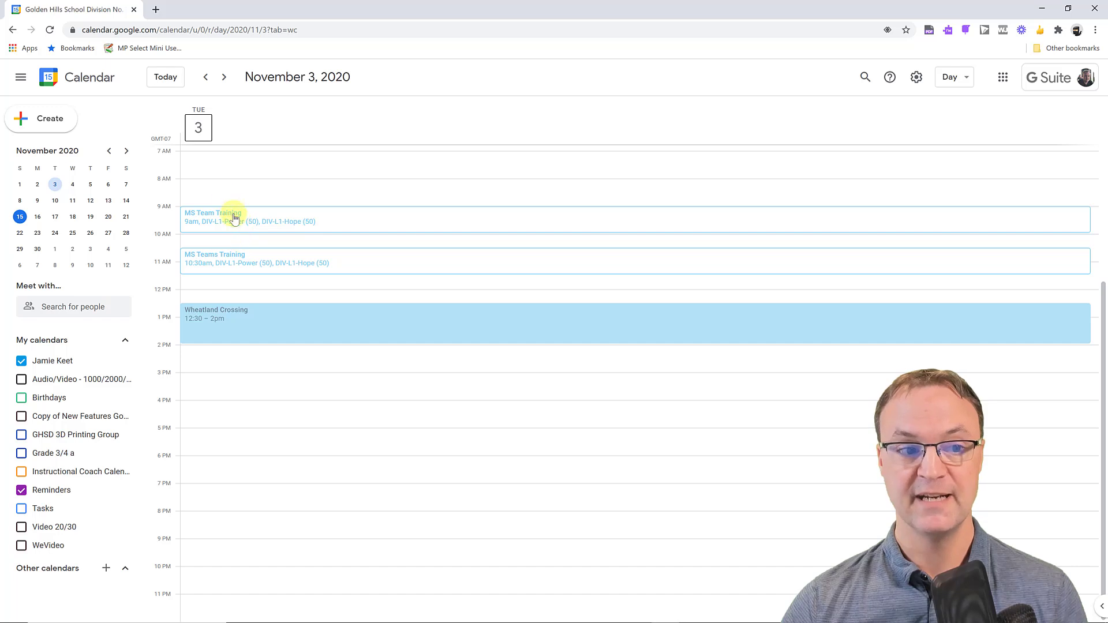
click(206, 77)
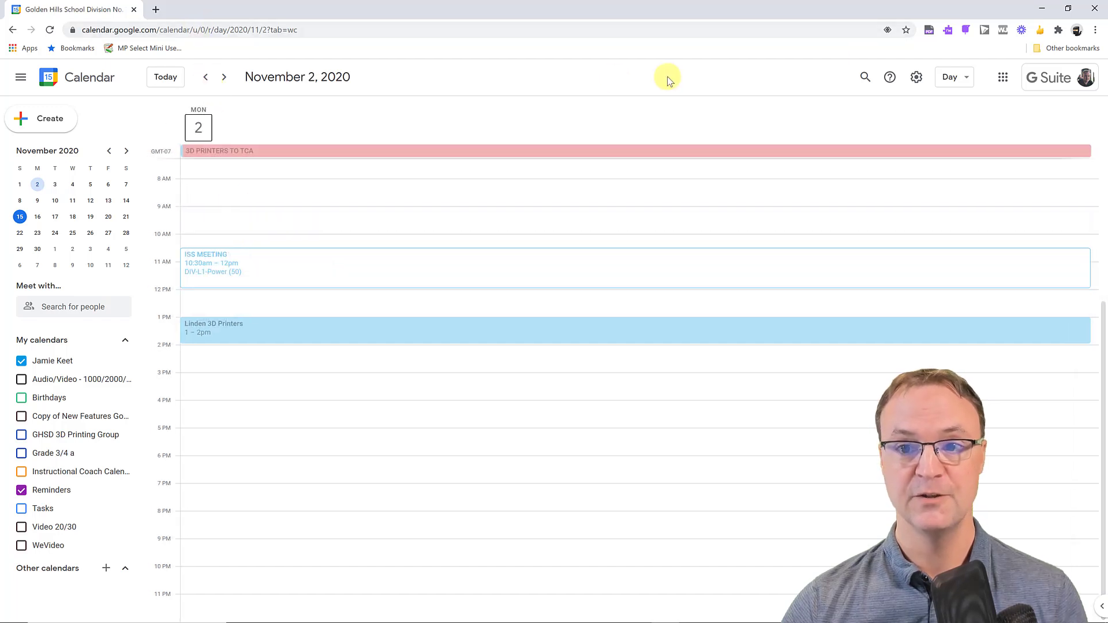
- Display the first week of November 2020 in Week view and return to the Month view
click(960, 81)
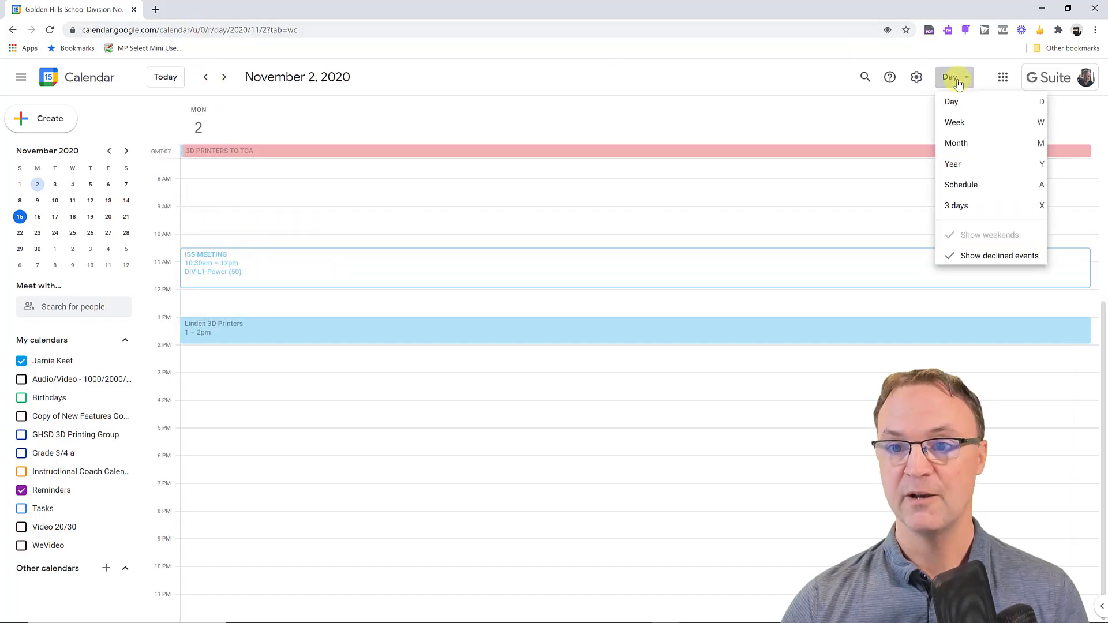
click(954, 128)
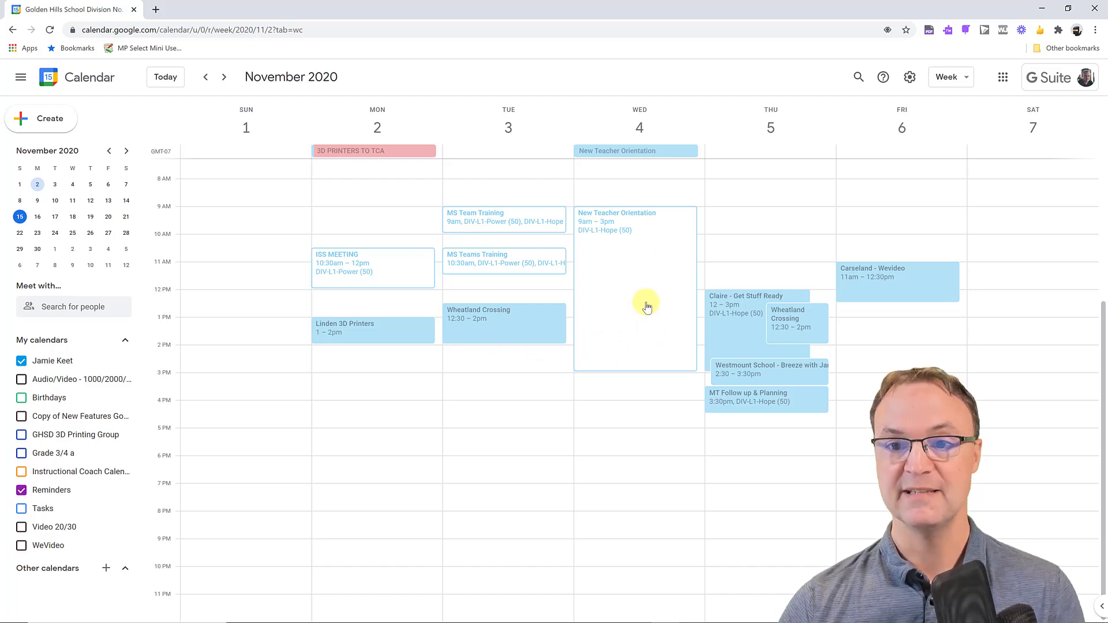
click(955, 77)
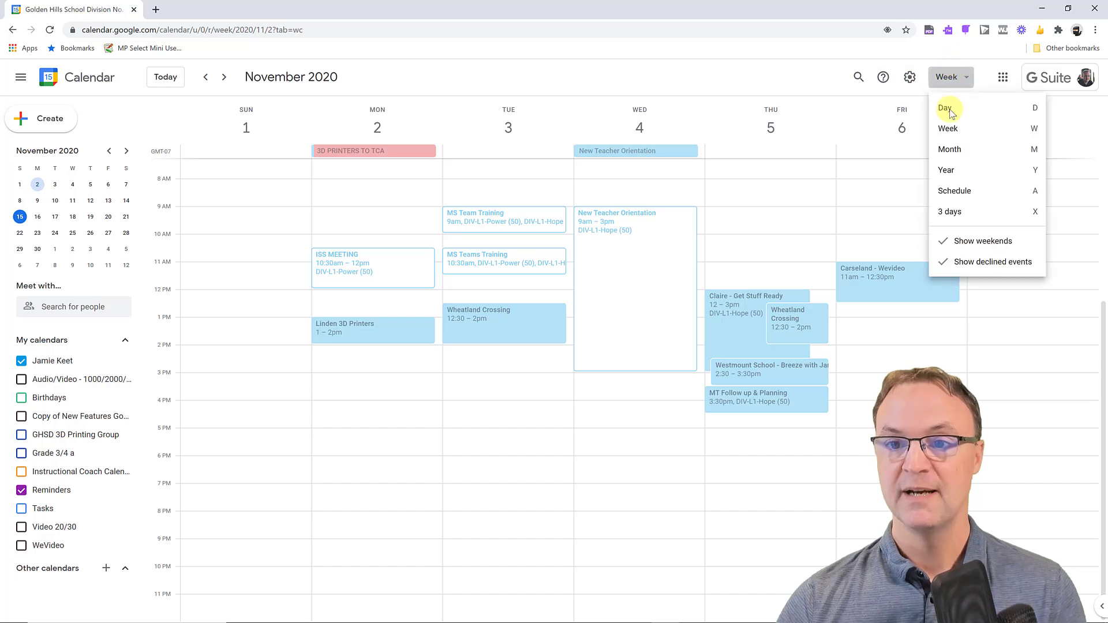
click(959, 151)
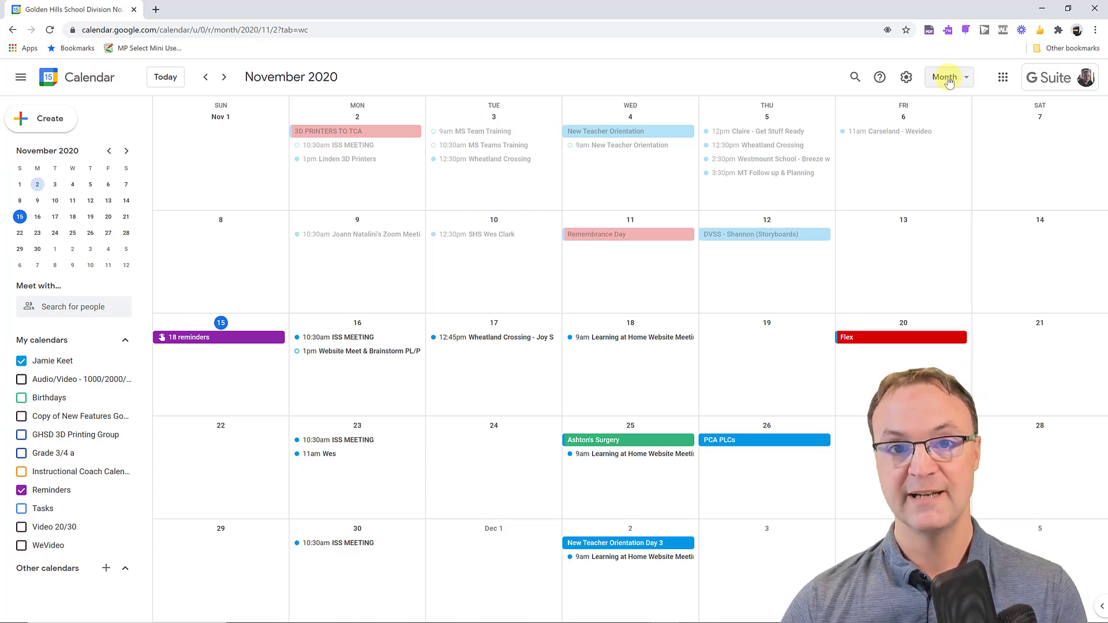
- Display the calendar in Year view and in Schedule view, looking through the November events listed in the schedule
click(949, 80)
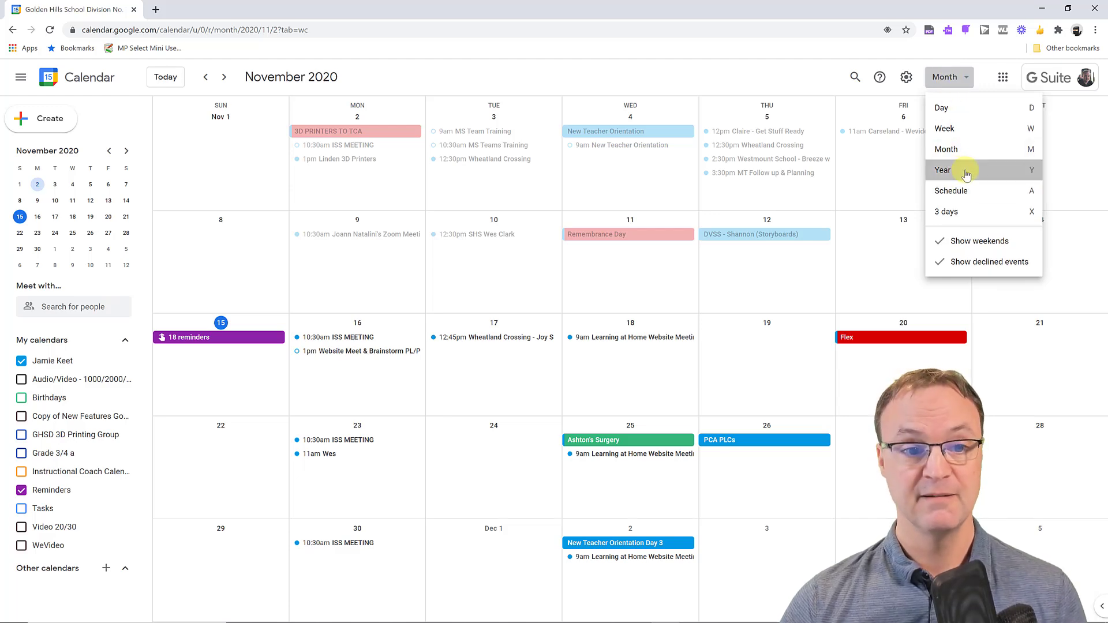
click(967, 171)
click(951, 82)
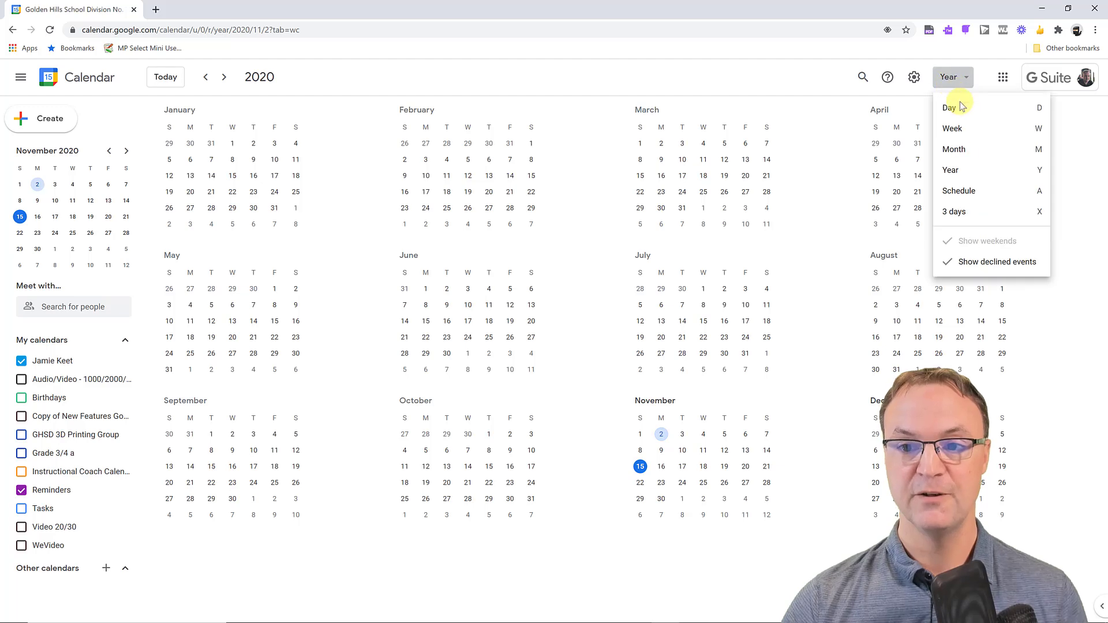
click(955, 190)
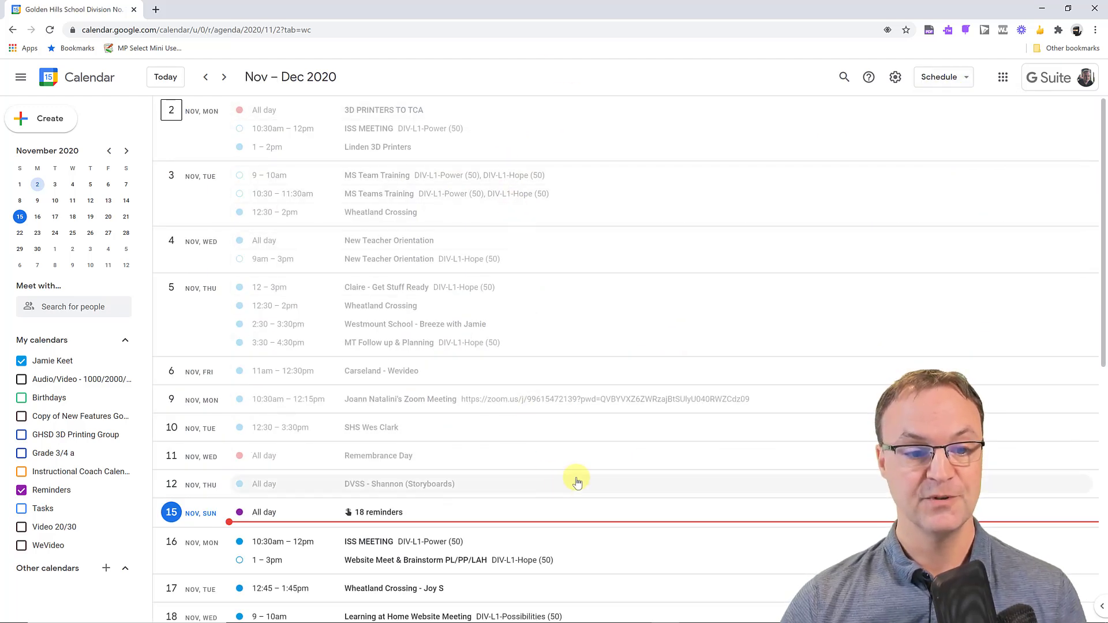
scroll(532, 463, down, 2)
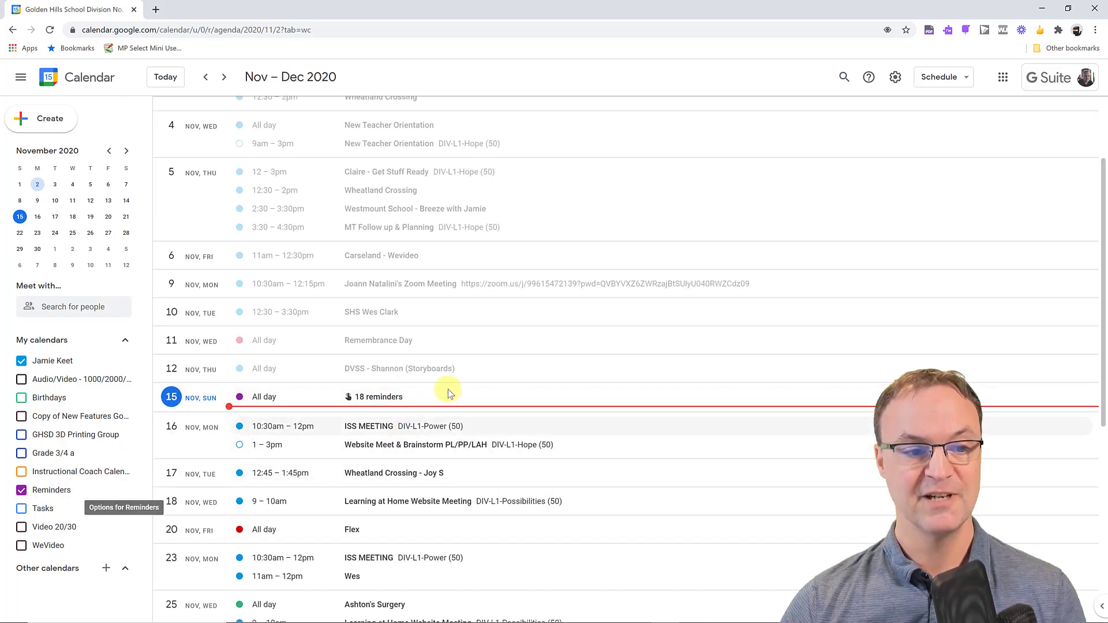
scroll(865, 357, up, 2)
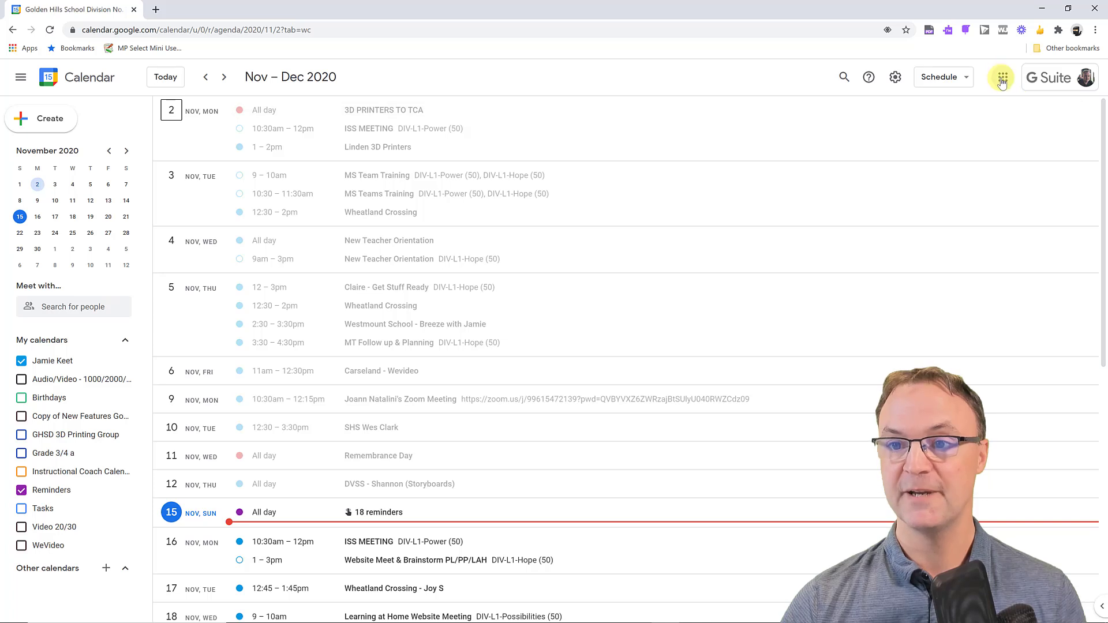
- Display the calendar in the 3 days view and return to the Month view
click(942, 78)
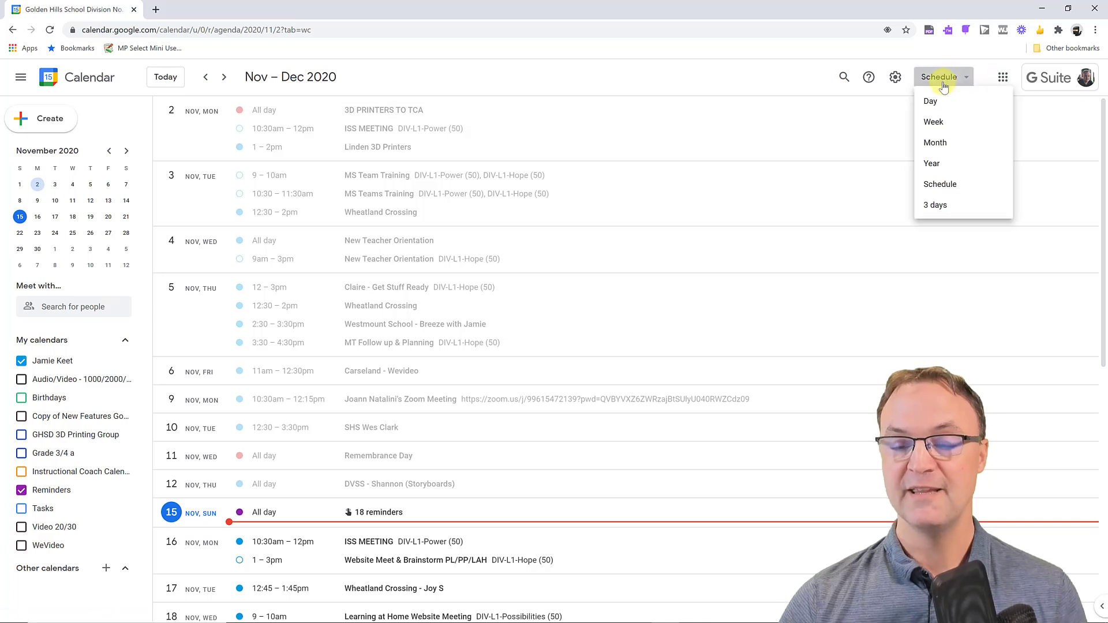
click(953, 215)
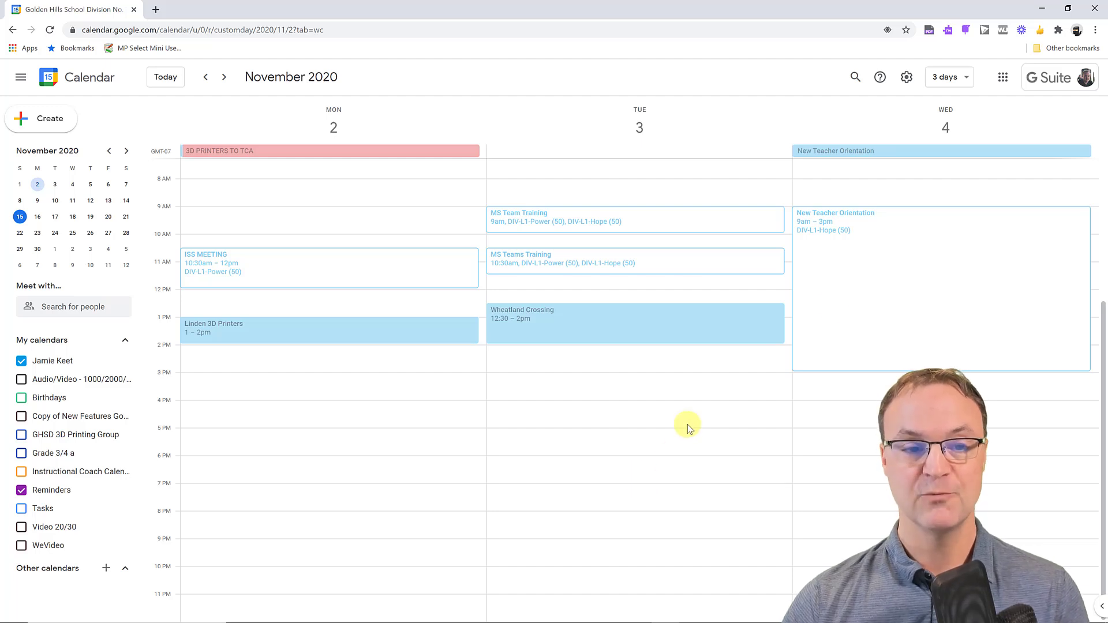
click(951, 81)
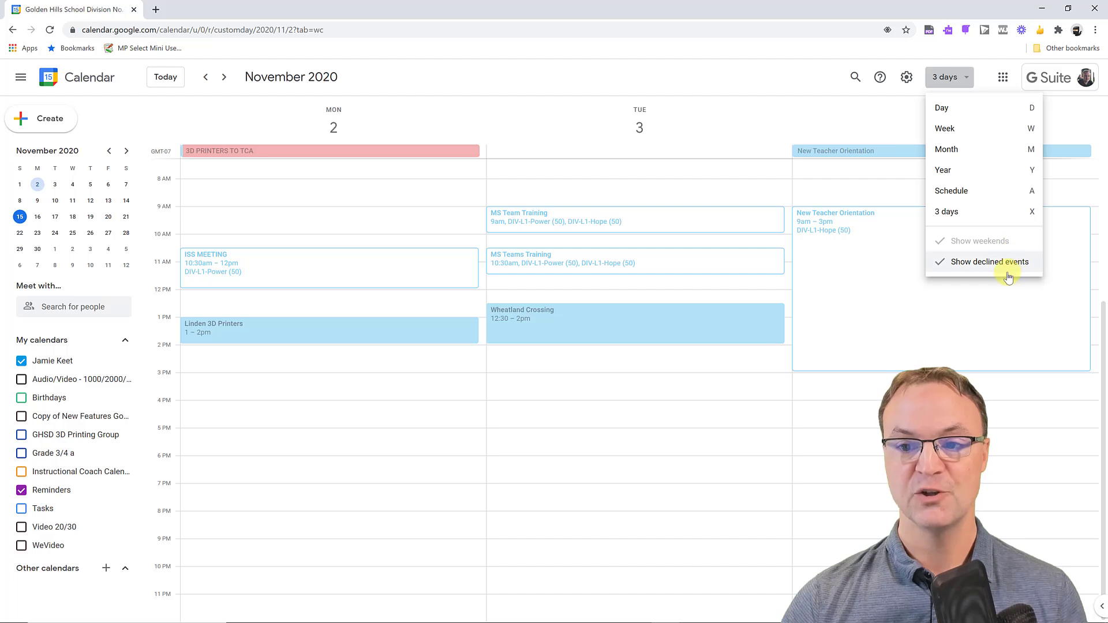
click(958, 153)
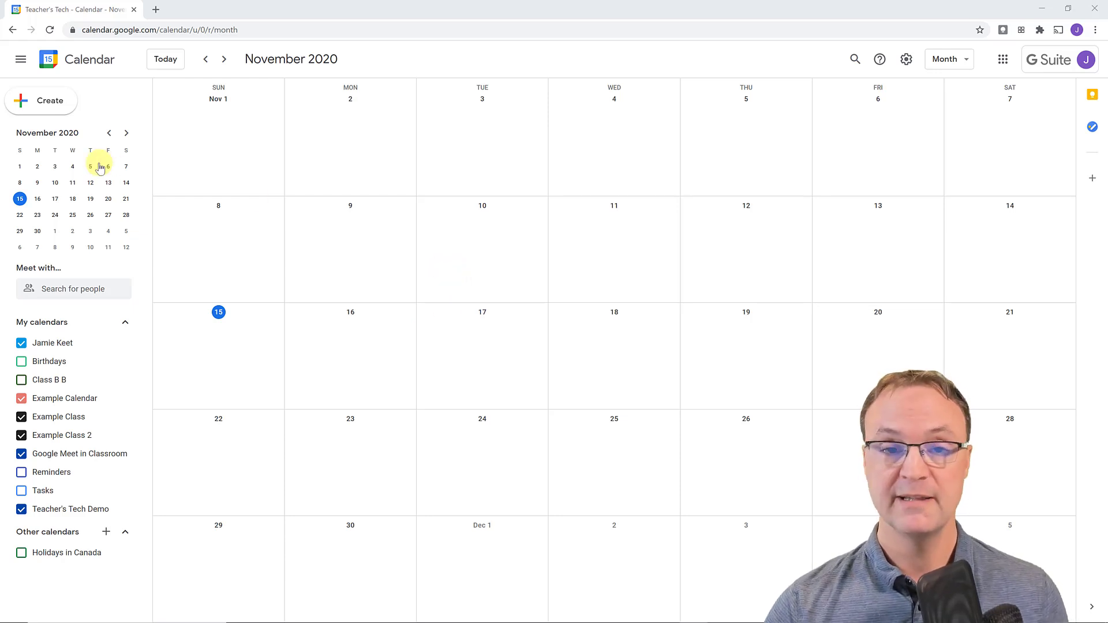
- Bring up the quick event forms for today and November 18 and the full event form for November 18, discarding each without saving
click(32, 108)
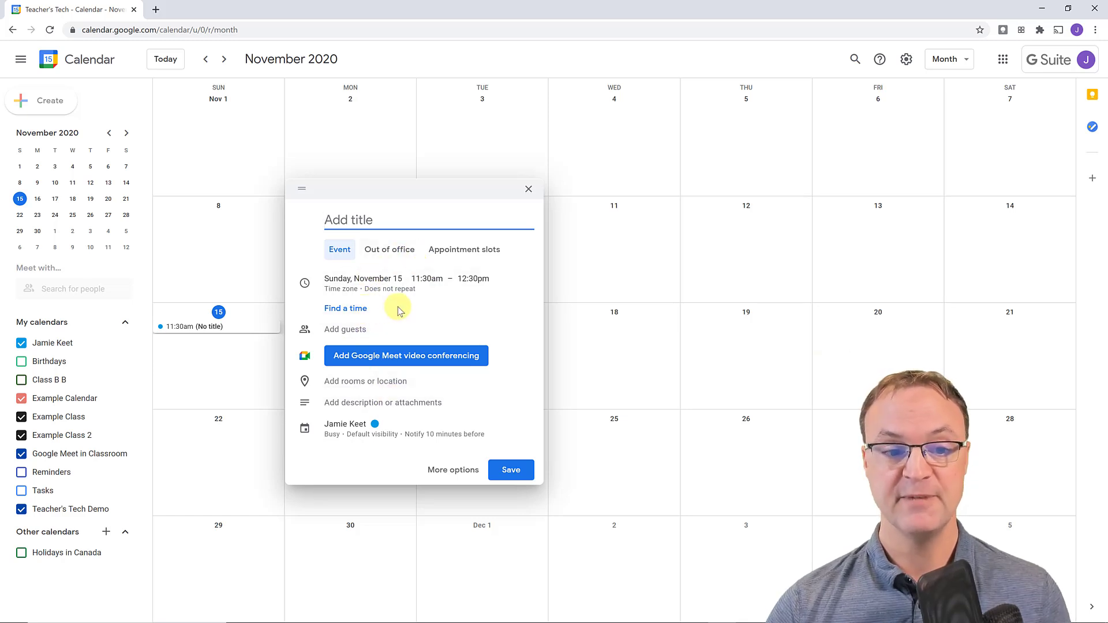
click(529, 192)
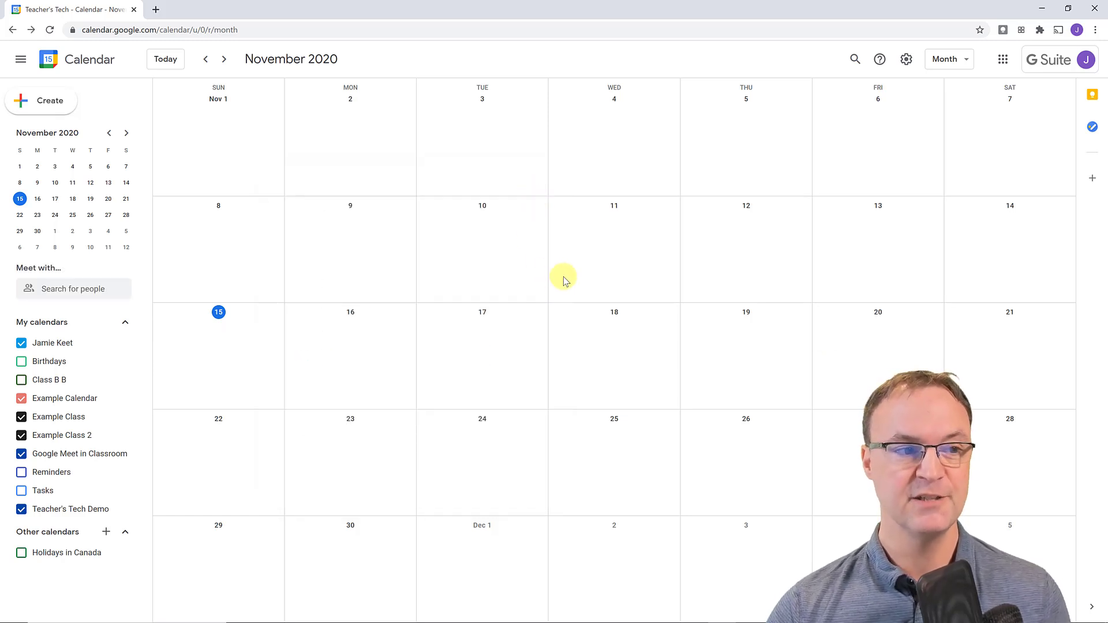
click(601, 346)
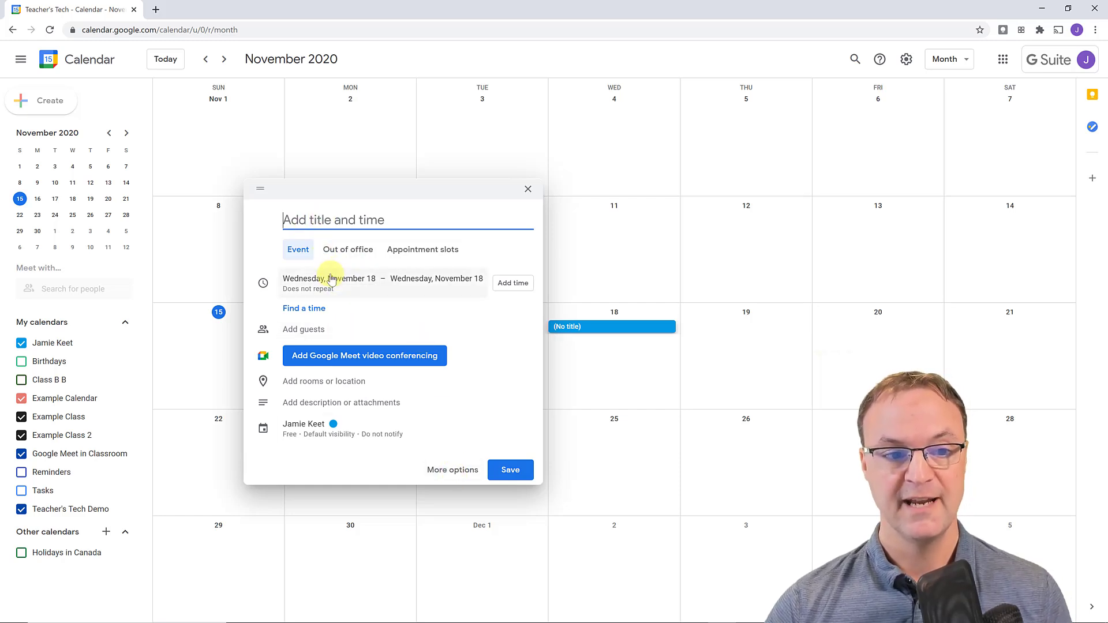
click(526, 189)
double_click(579, 343)
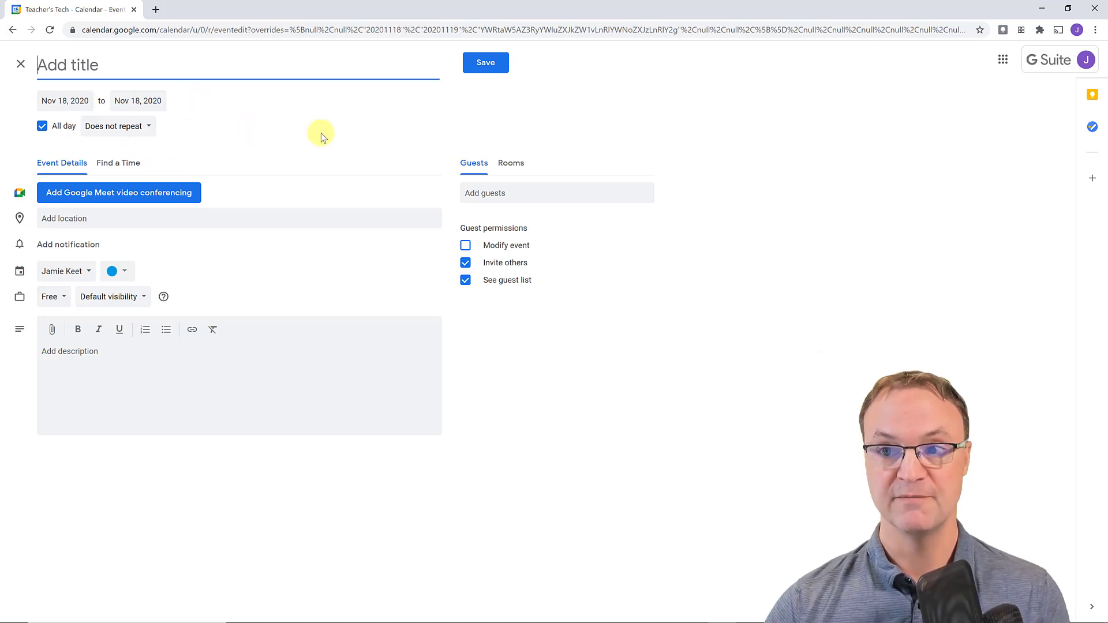
click(22, 67)
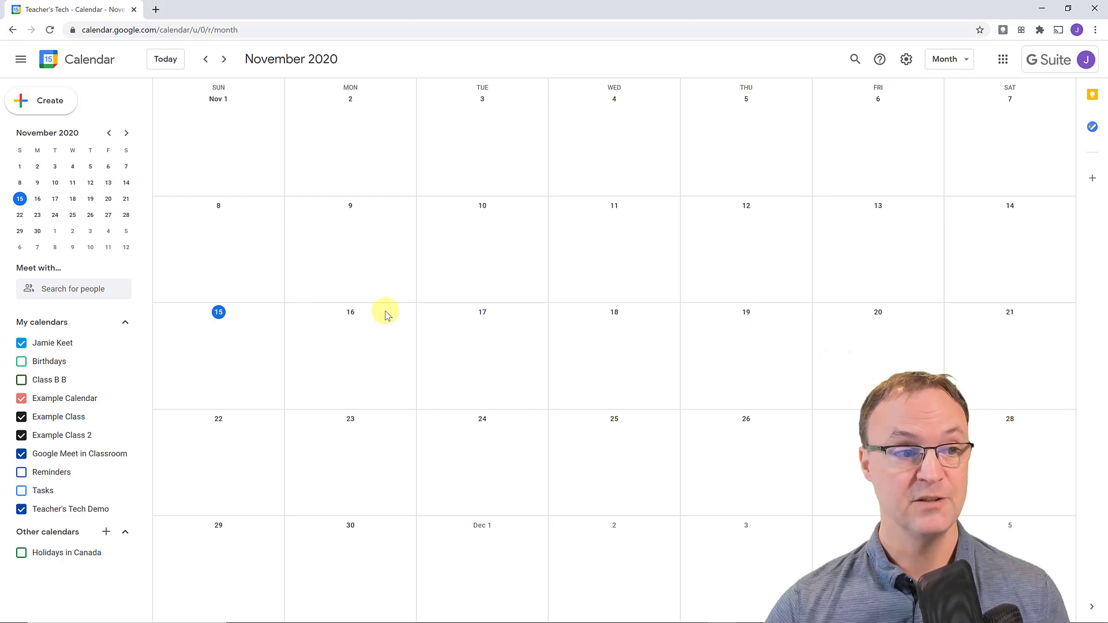
- Open November 18 in Day view, start a 1:30pm event in the full form, discard it and return to the Month view
click(71, 199)
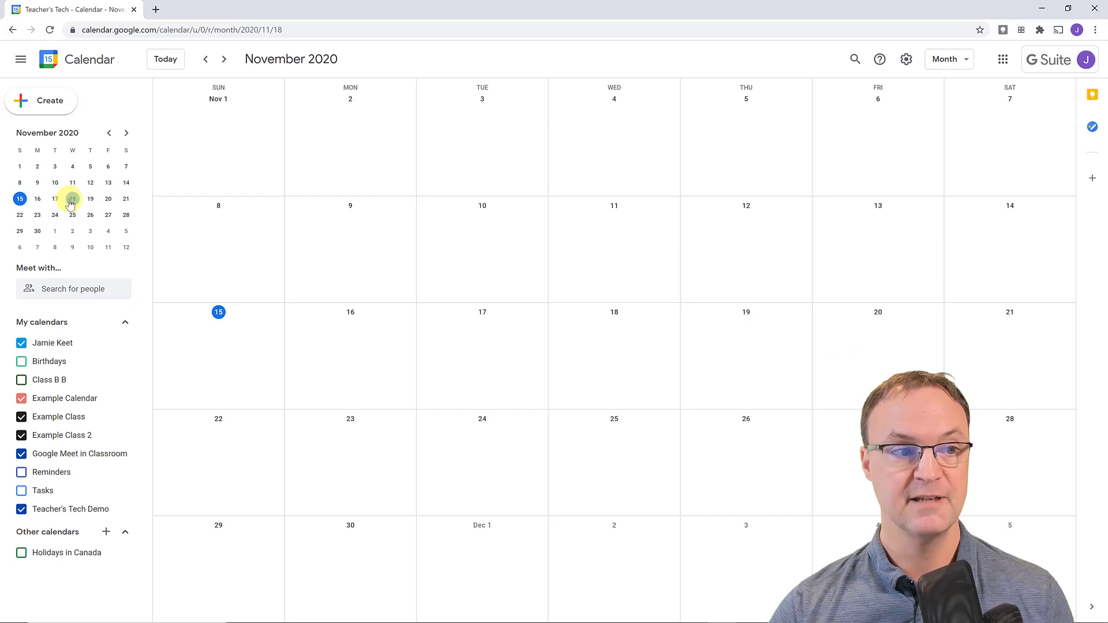
click(71, 199)
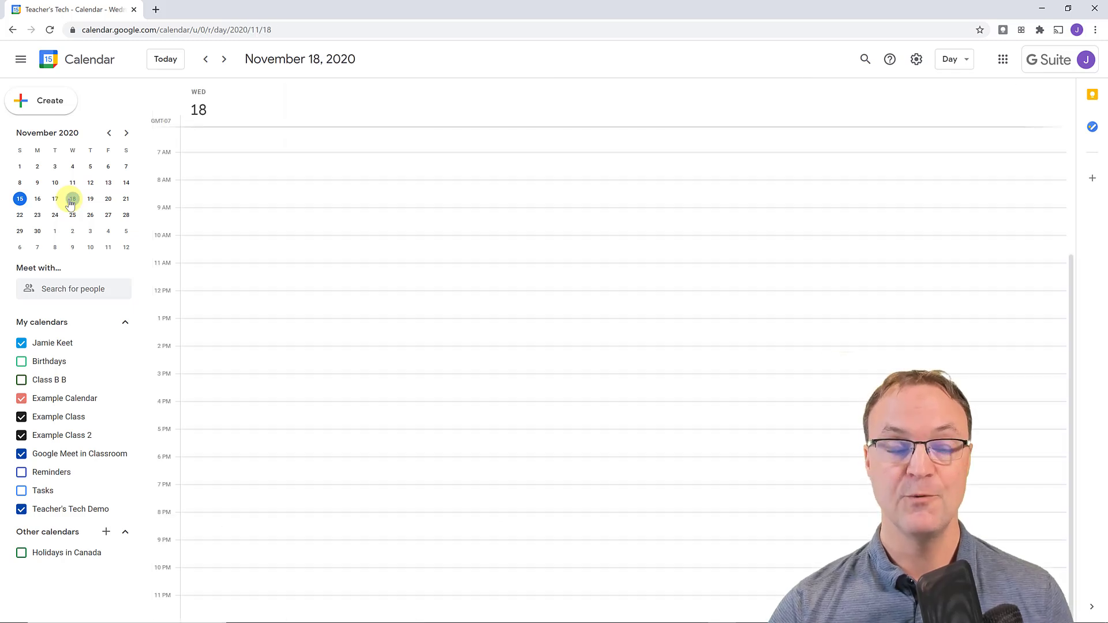
double_click(351, 336)
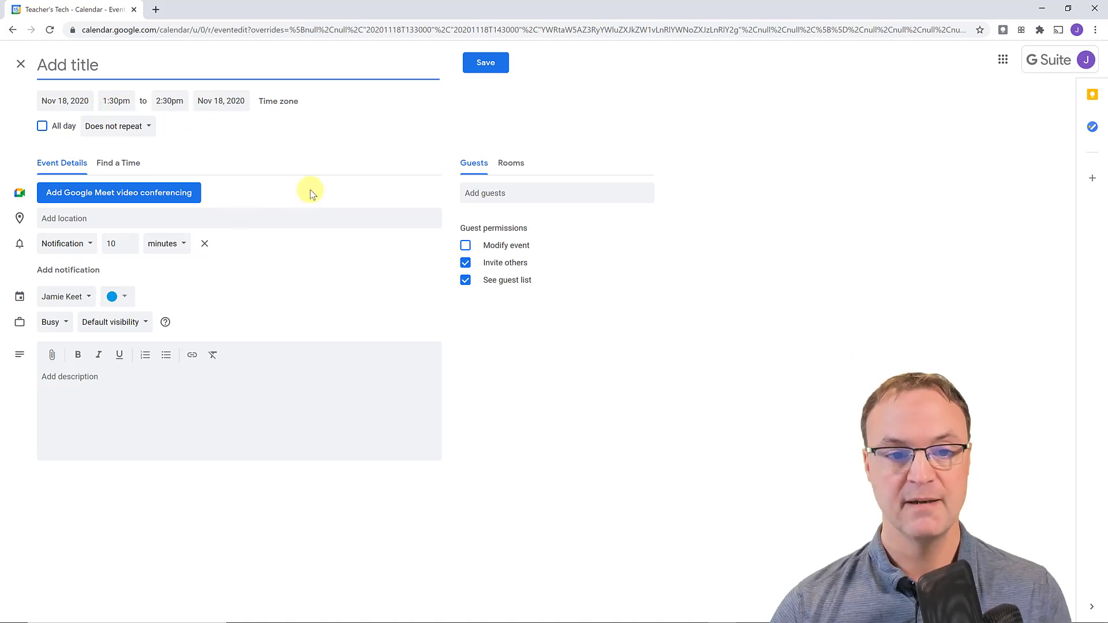
click(21, 64)
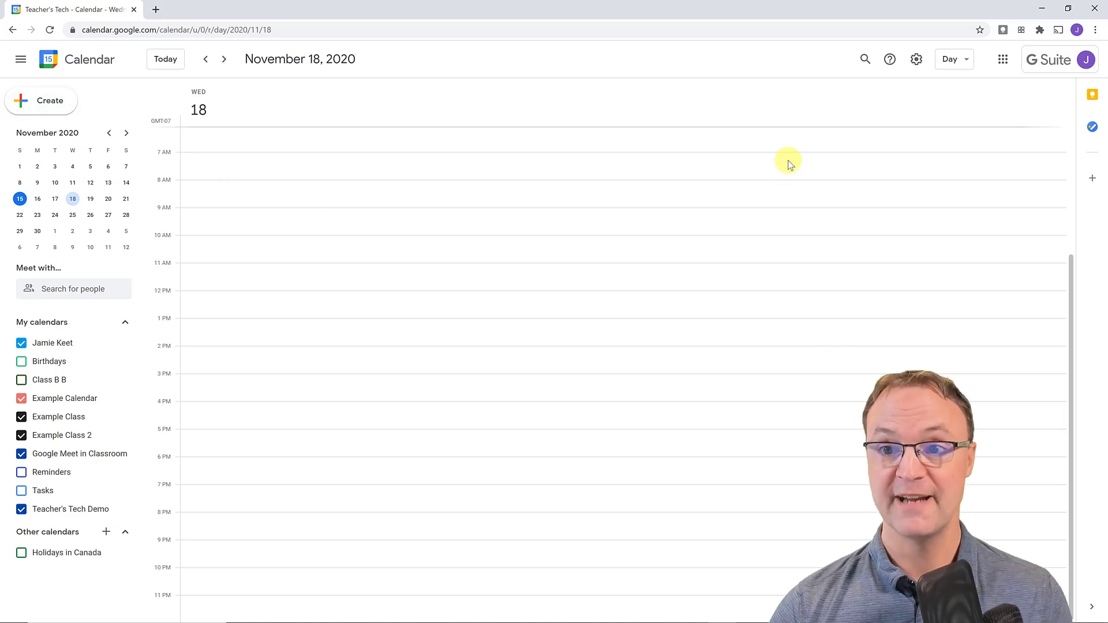
click(949, 64)
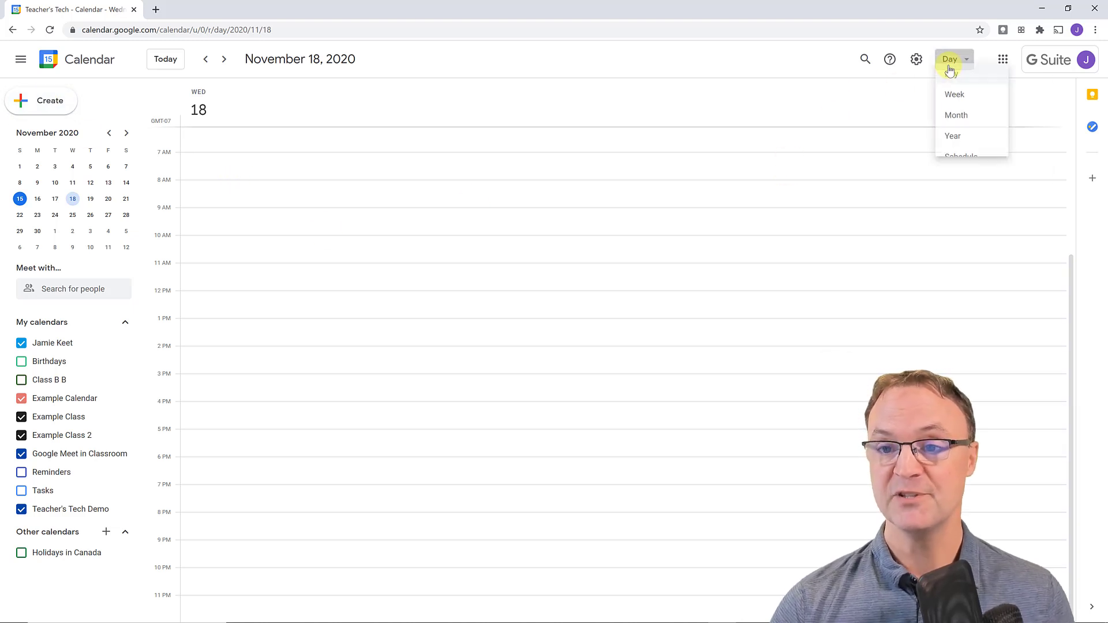
click(948, 131)
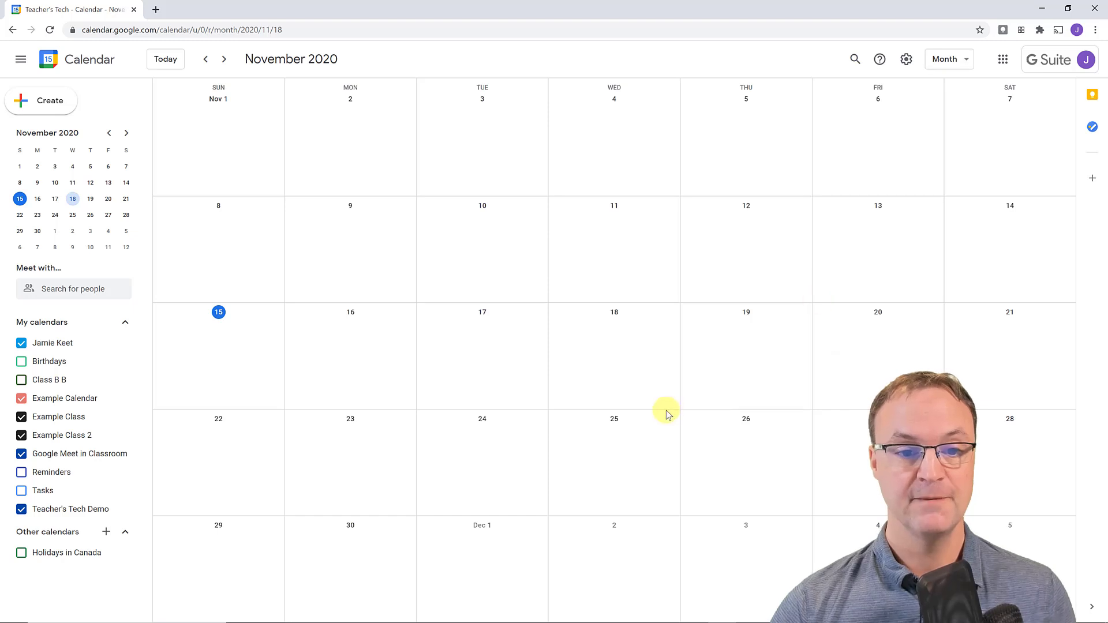
- Start a new all-day event on November 18 in the full event form and title it "Meet with" plus the person's first name
double_click(605, 364)
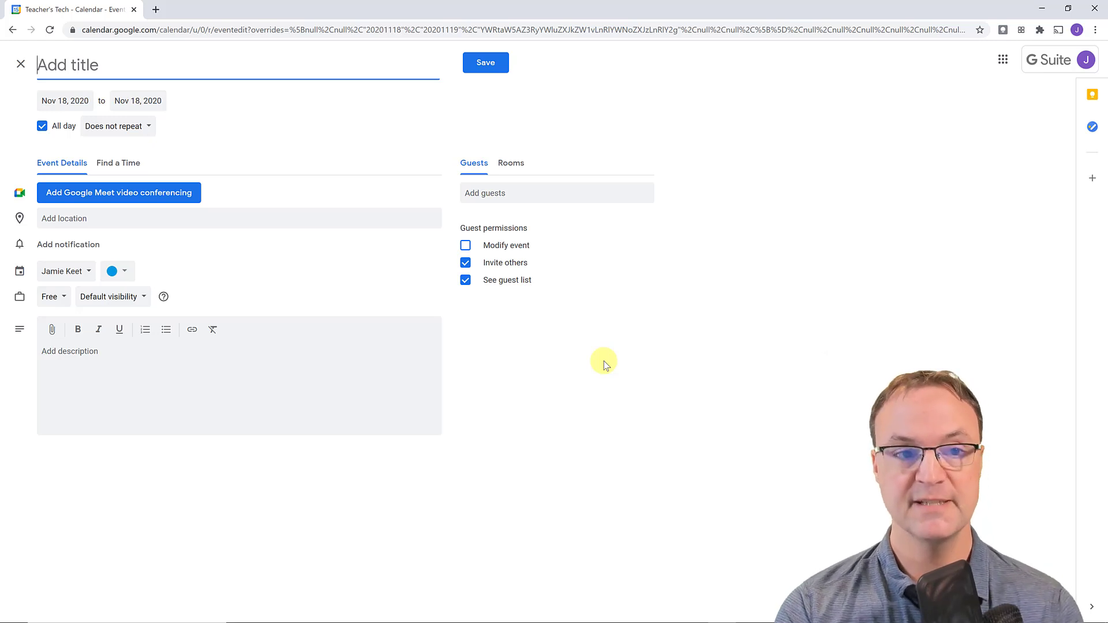
text(Meet wi)
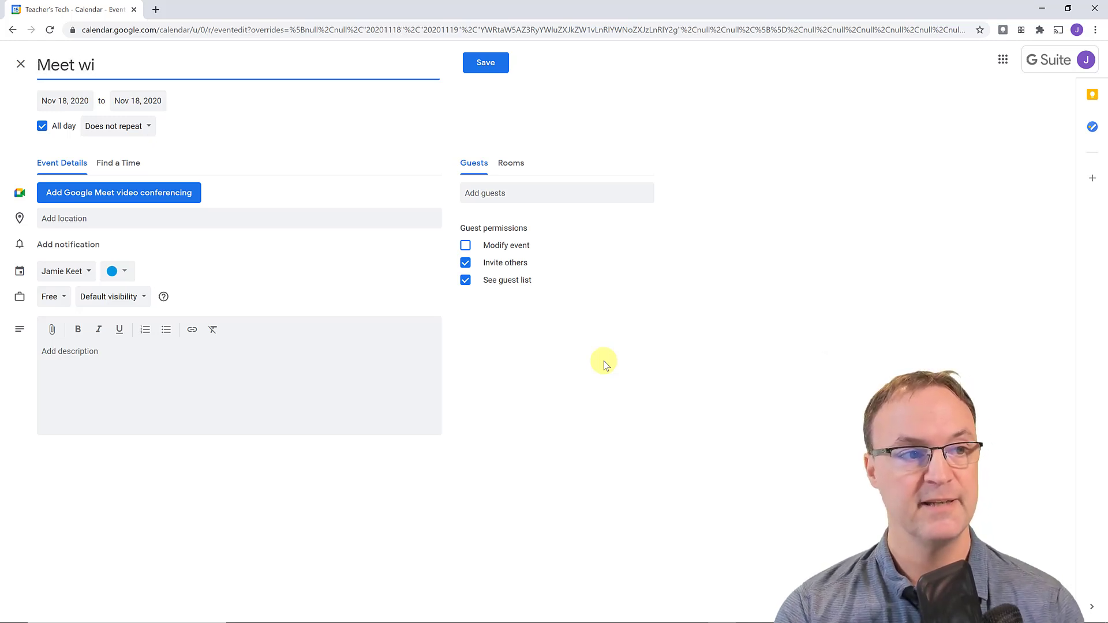
text(th Ashton)
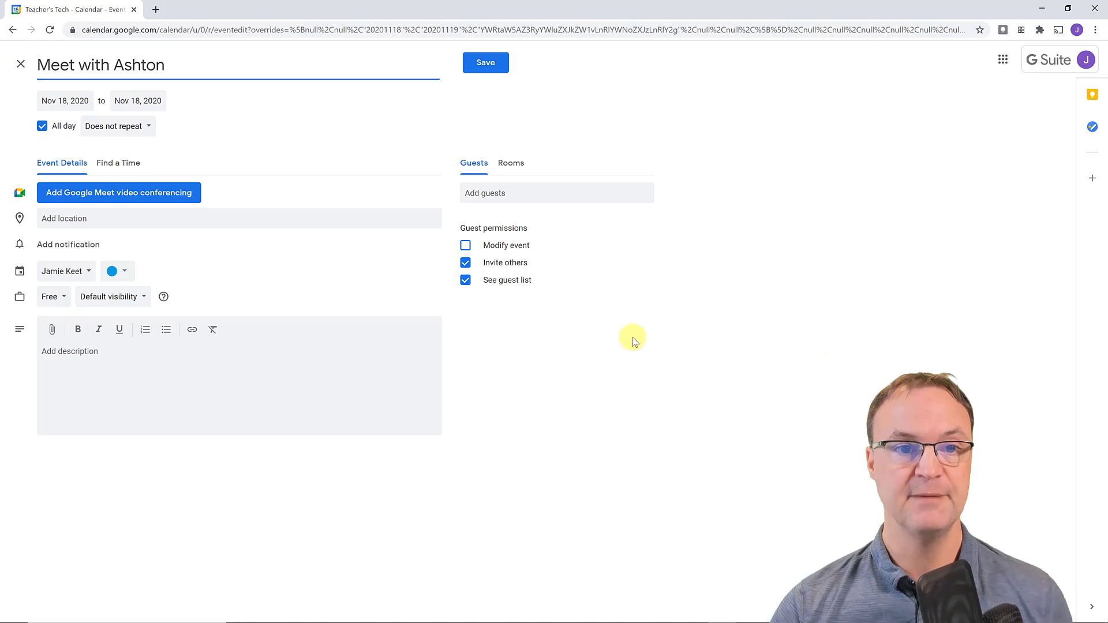
click(273, 128)
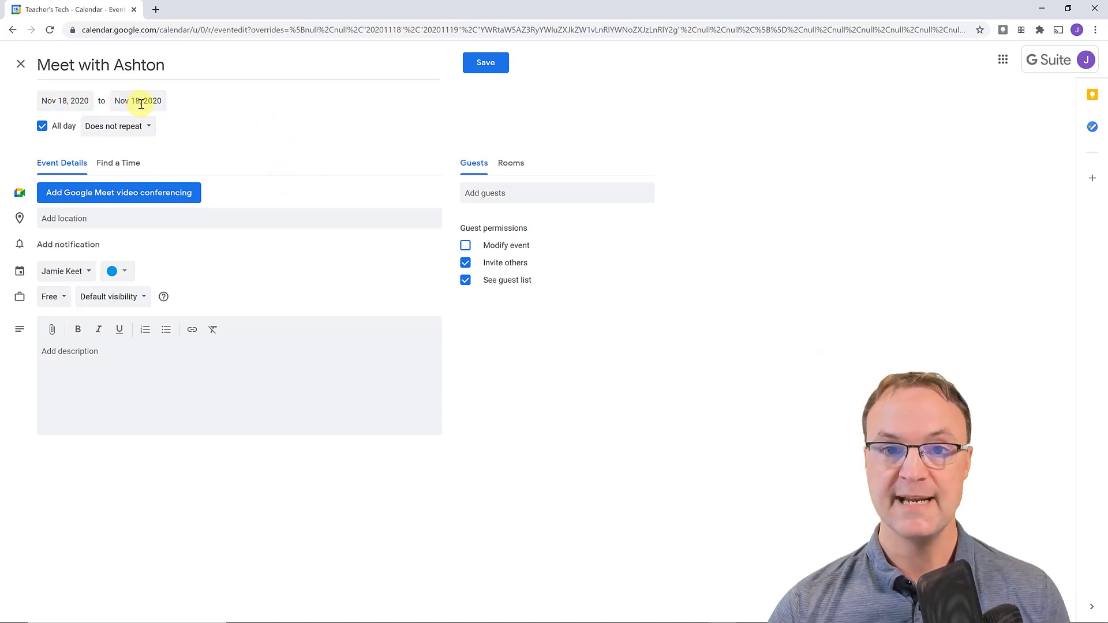
- Turn off the all-day setting and schedule the November 18 event from 1:00pm to 1:45pm
click(43, 128)
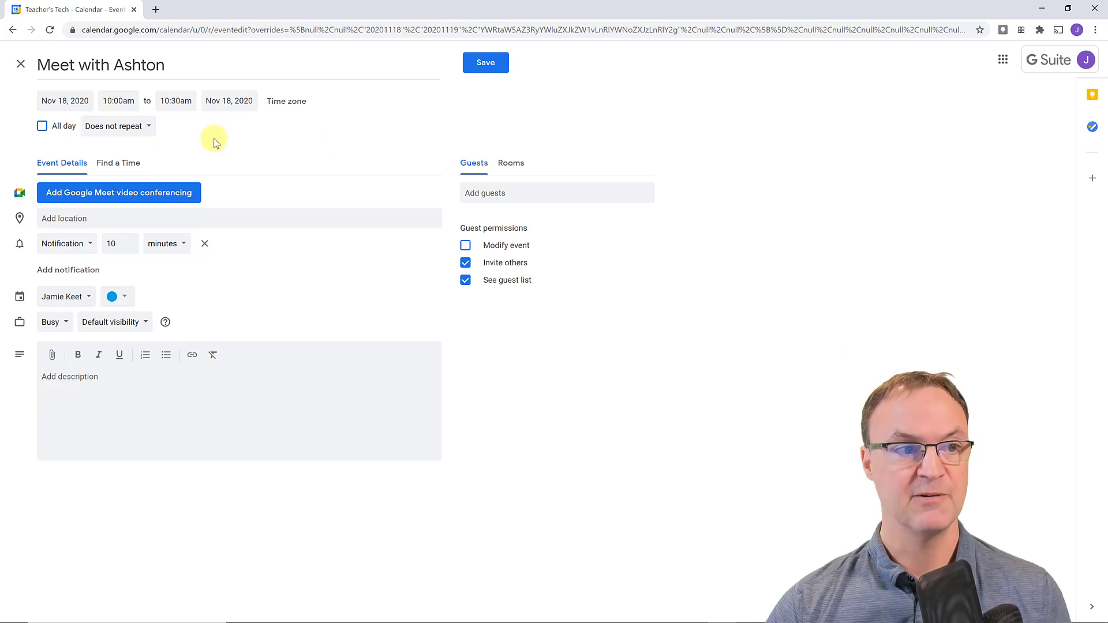
click(126, 103)
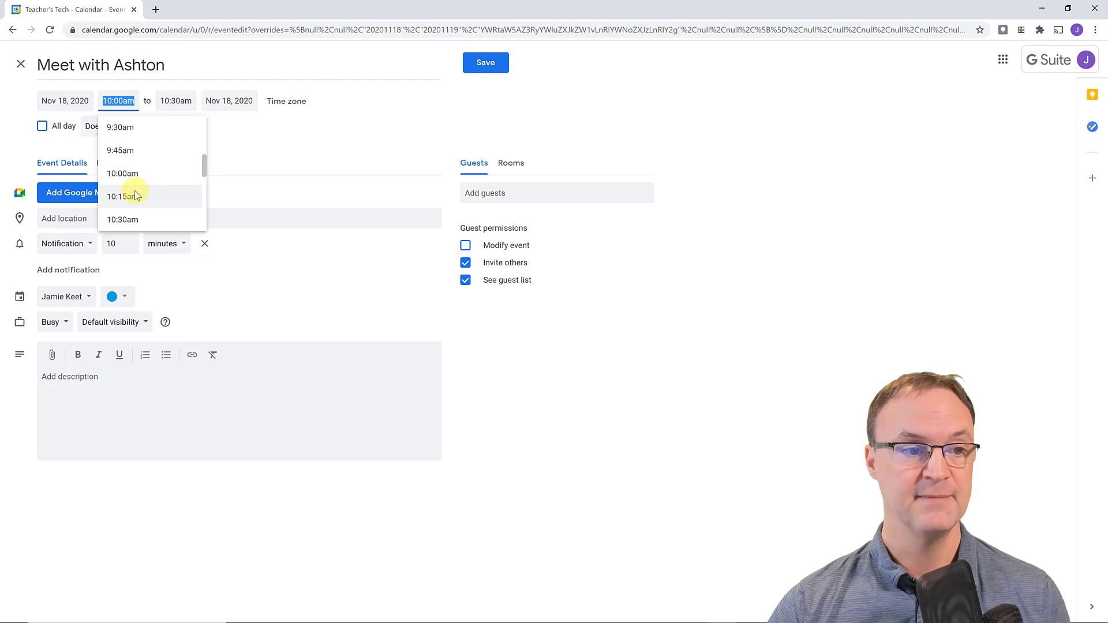
scroll(136, 197, down, 3)
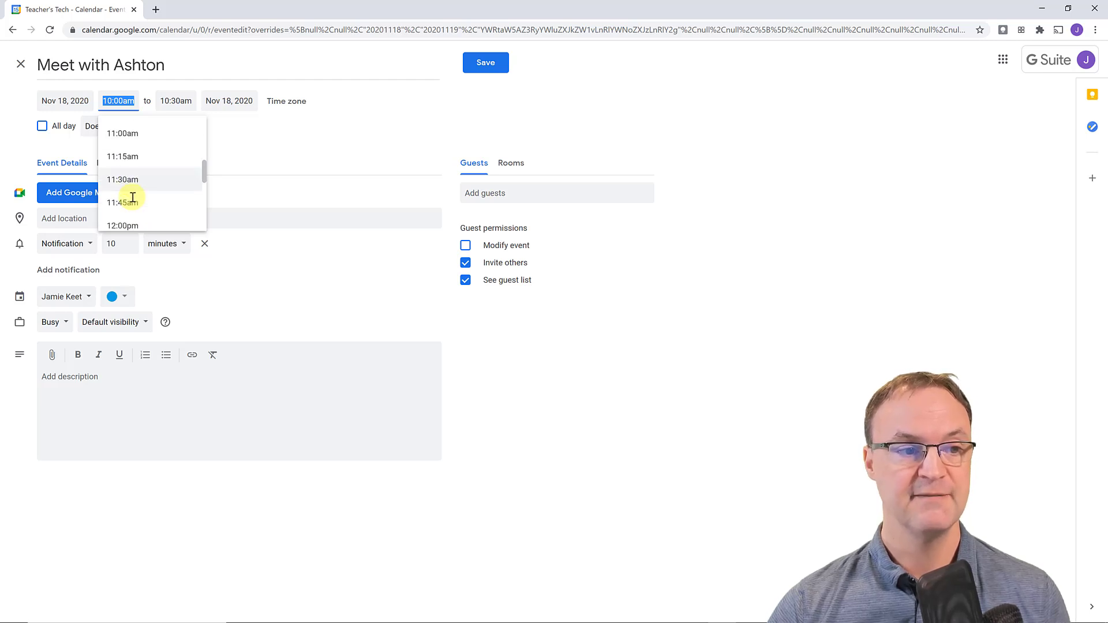
scroll(133, 197, down, 1)
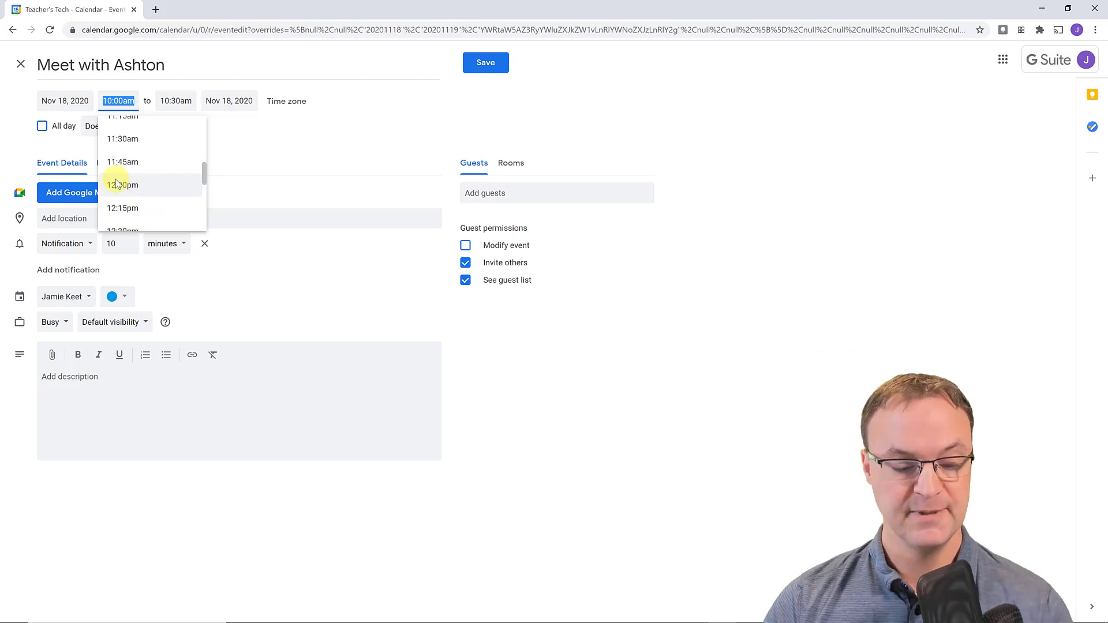
text(1)
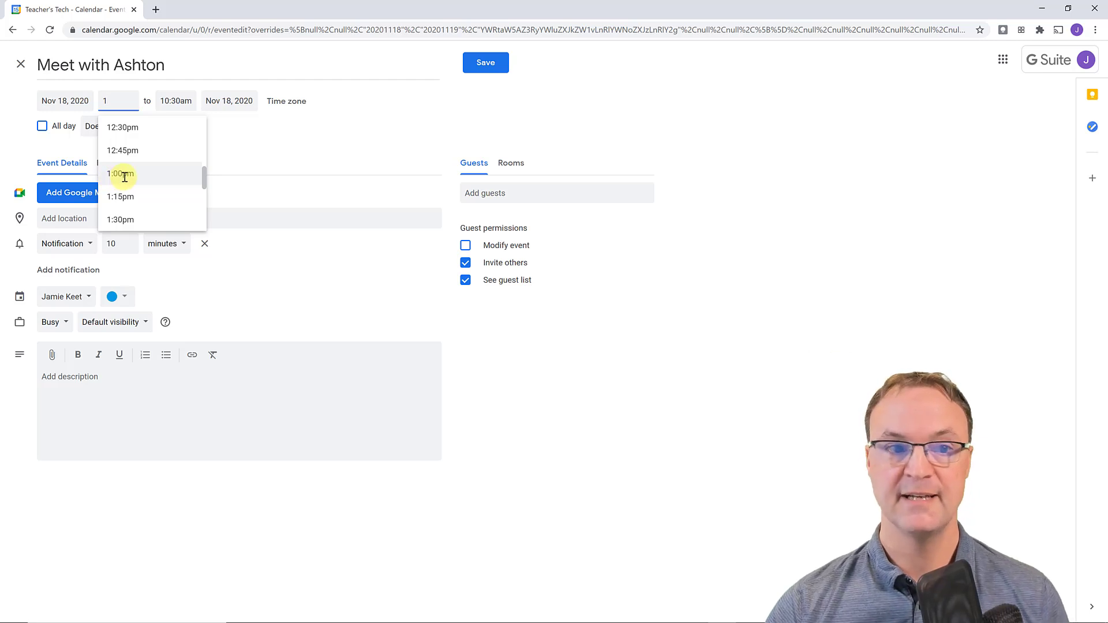
click(128, 175)
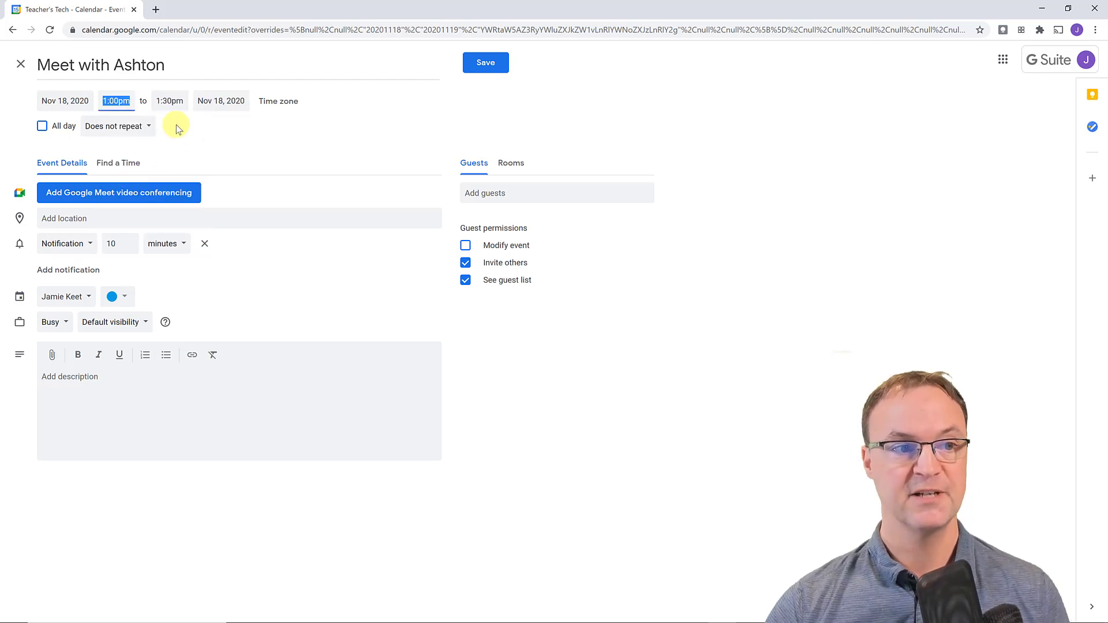
click(169, 102)
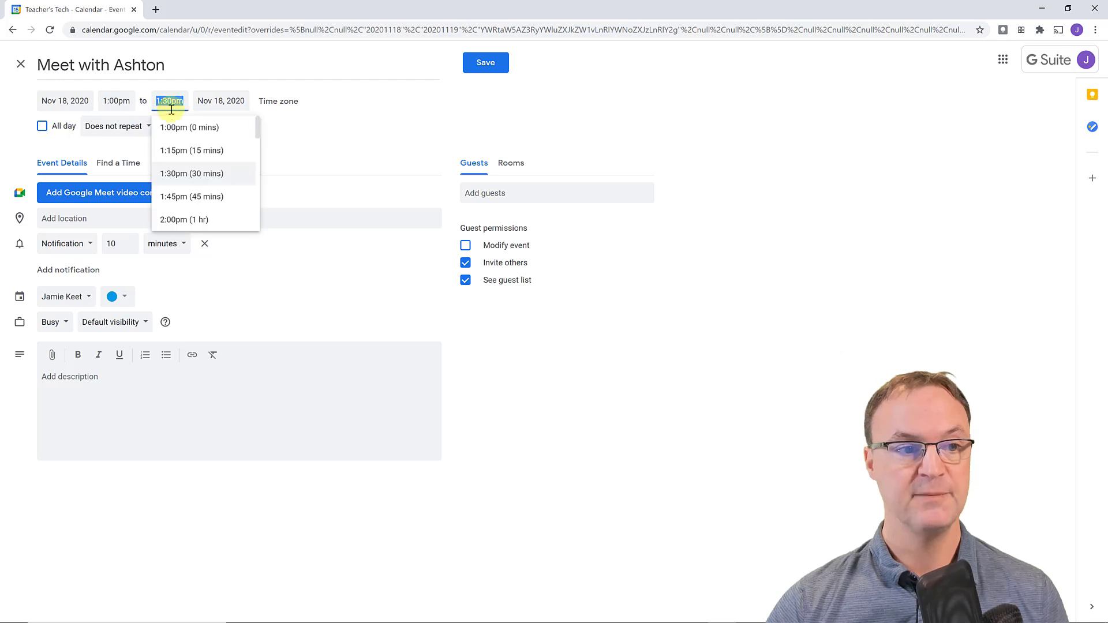
click(178, 198)
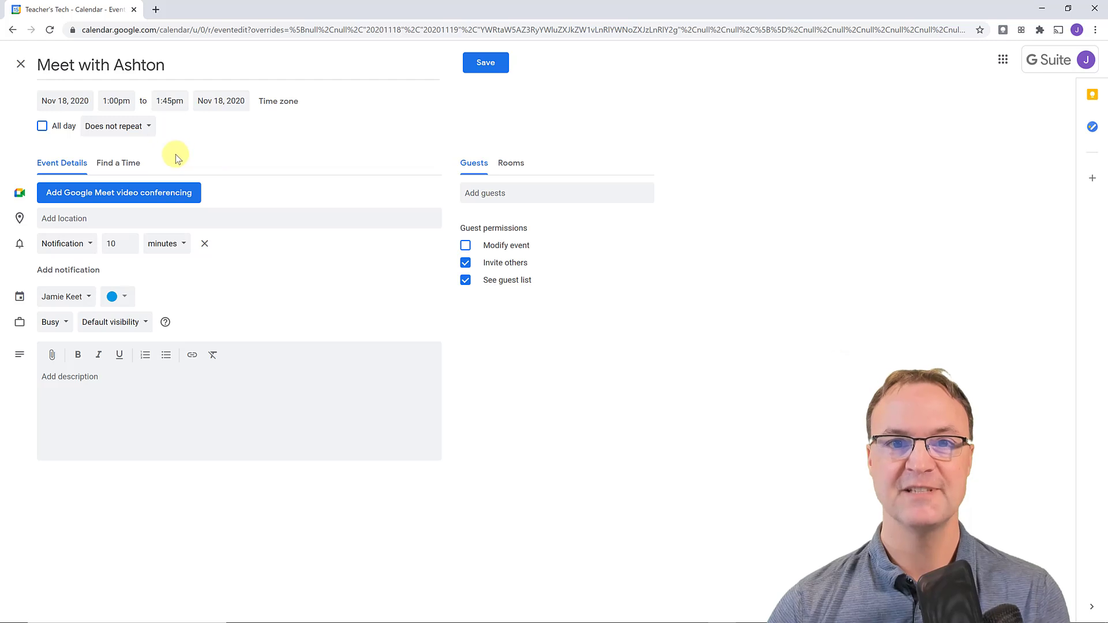
- Bring up the event's custom recurrence settings and cancel them without changing the repetition
click(147, 133)
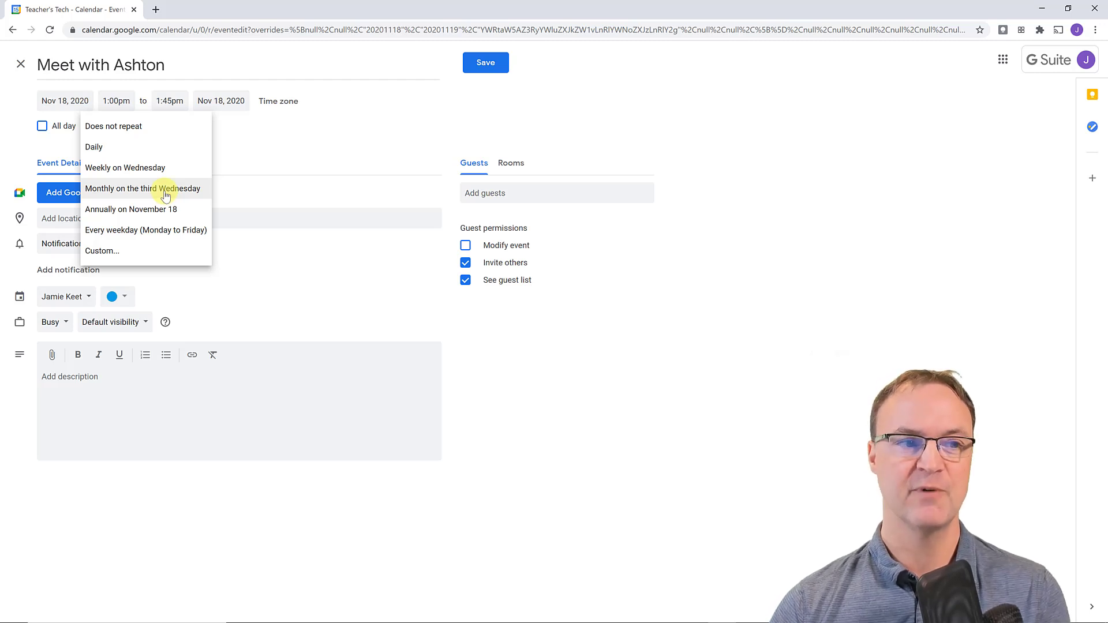
click(117, 252)
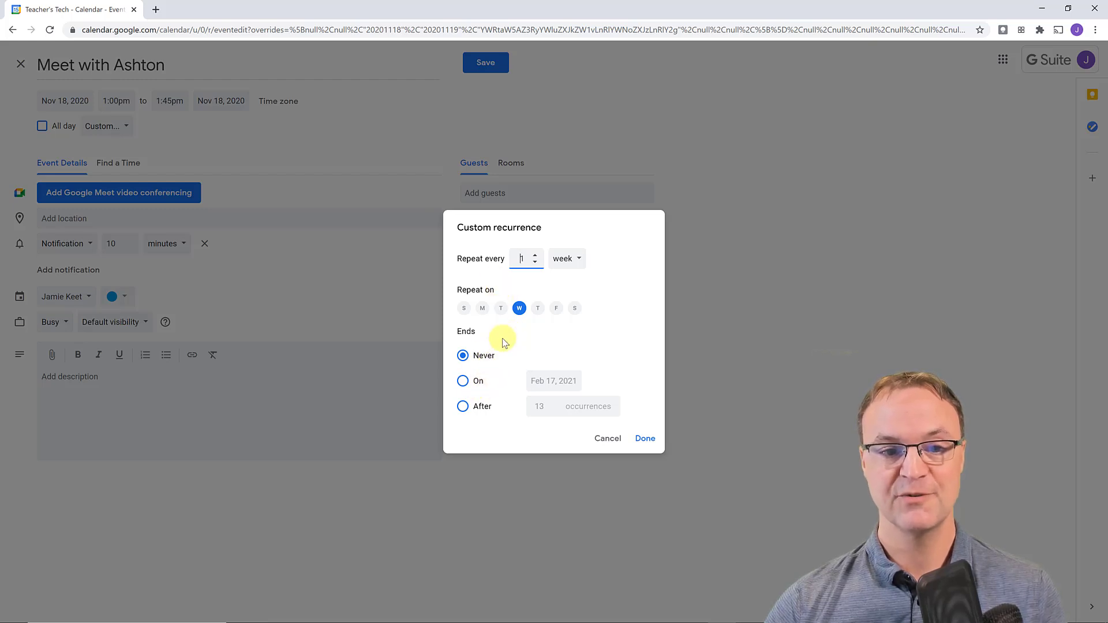
click(608, 440)
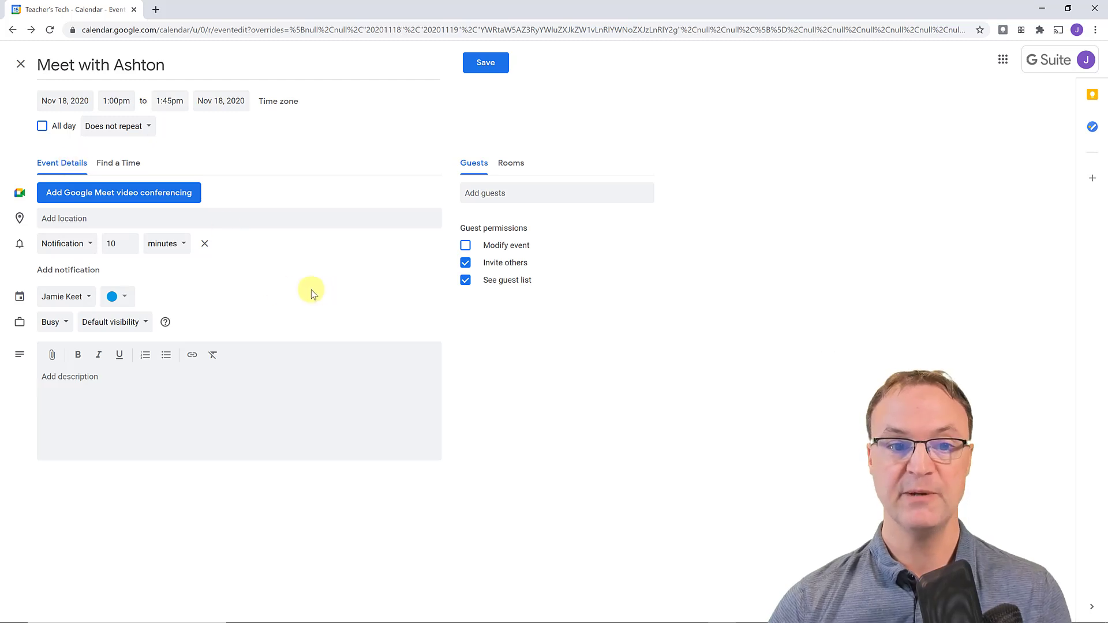
- Add Google Meet video conferencing to the event
click(88, 197)
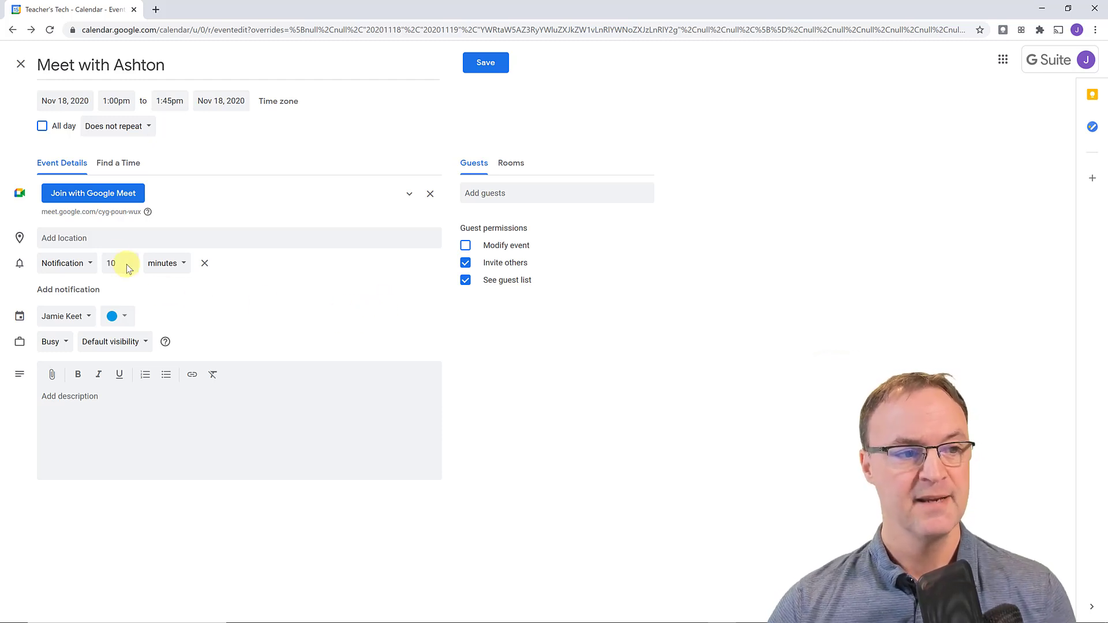
- Fill in "New York, NY, USA" as the event location from the suggestions and clear it again
click(89, 238)
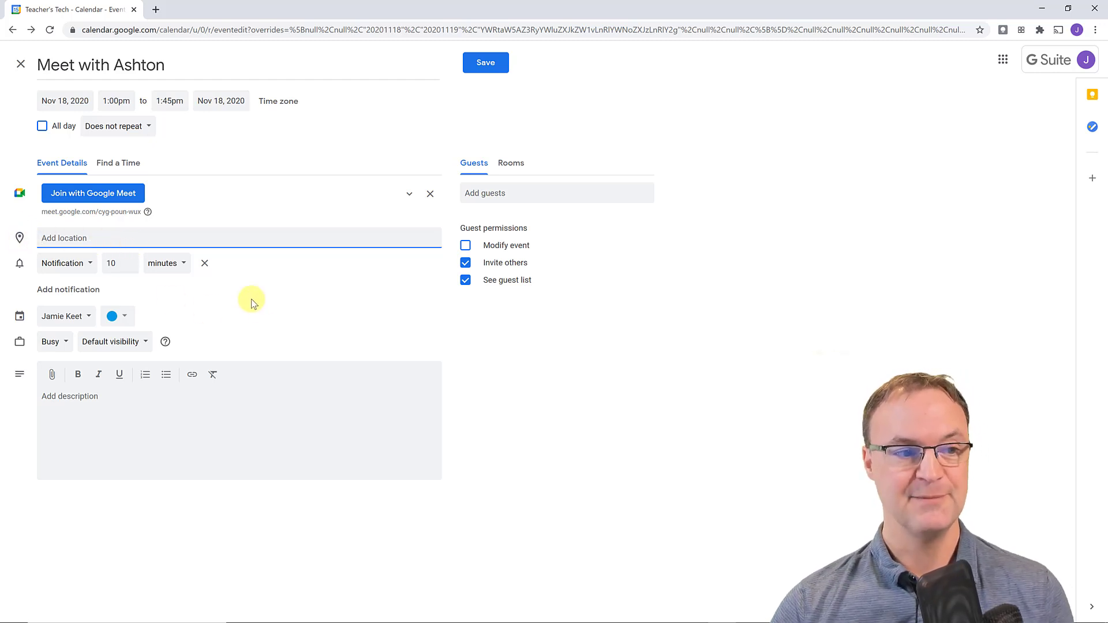
text(new)
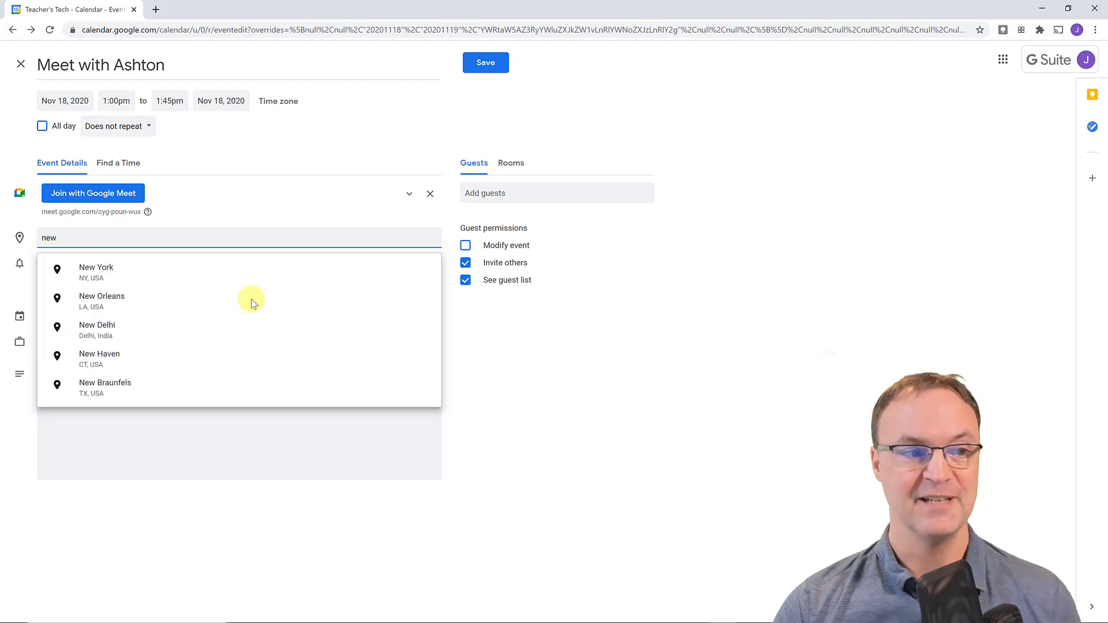
click(194, 285)
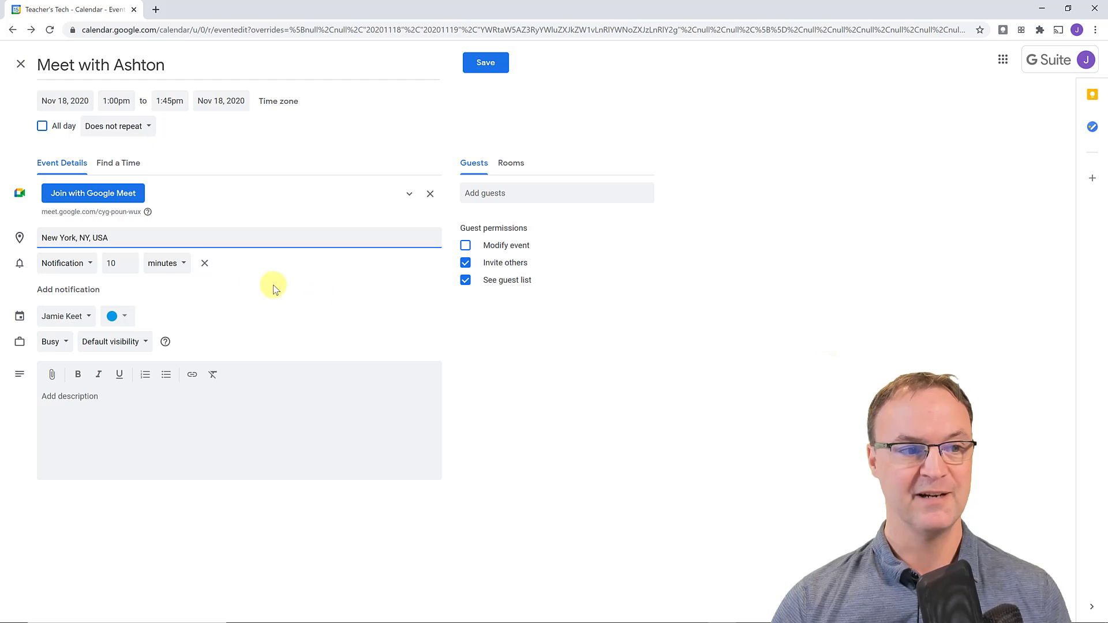
drag(64, 236, 13, 235)
key(BackSpace)
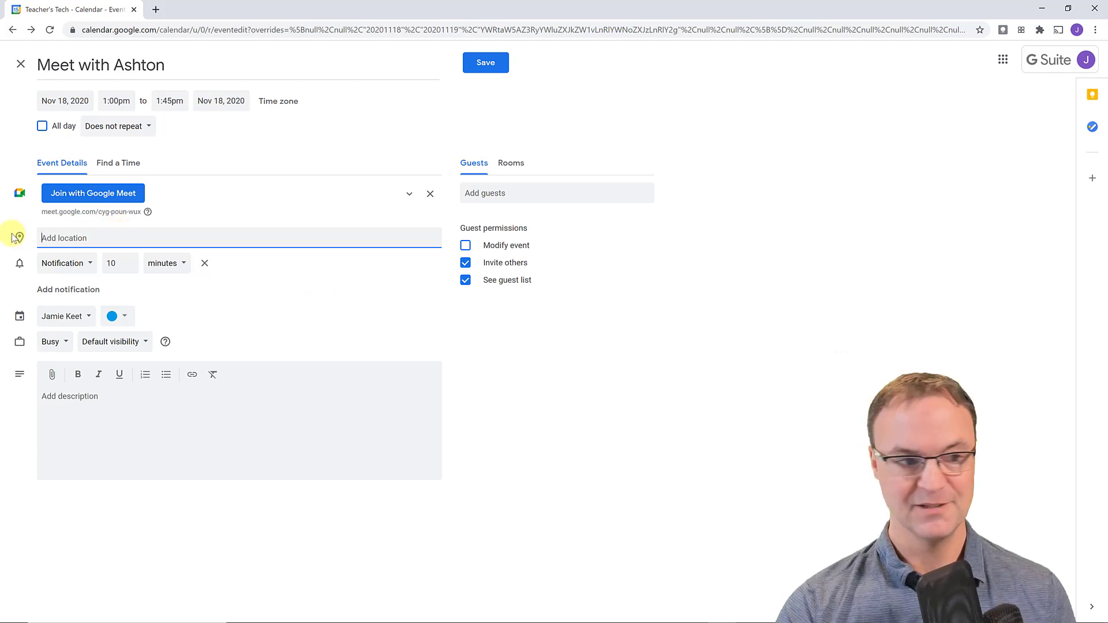
- Check the notification's type and time unit options, and add a second notification and remove it
click(86, 268)
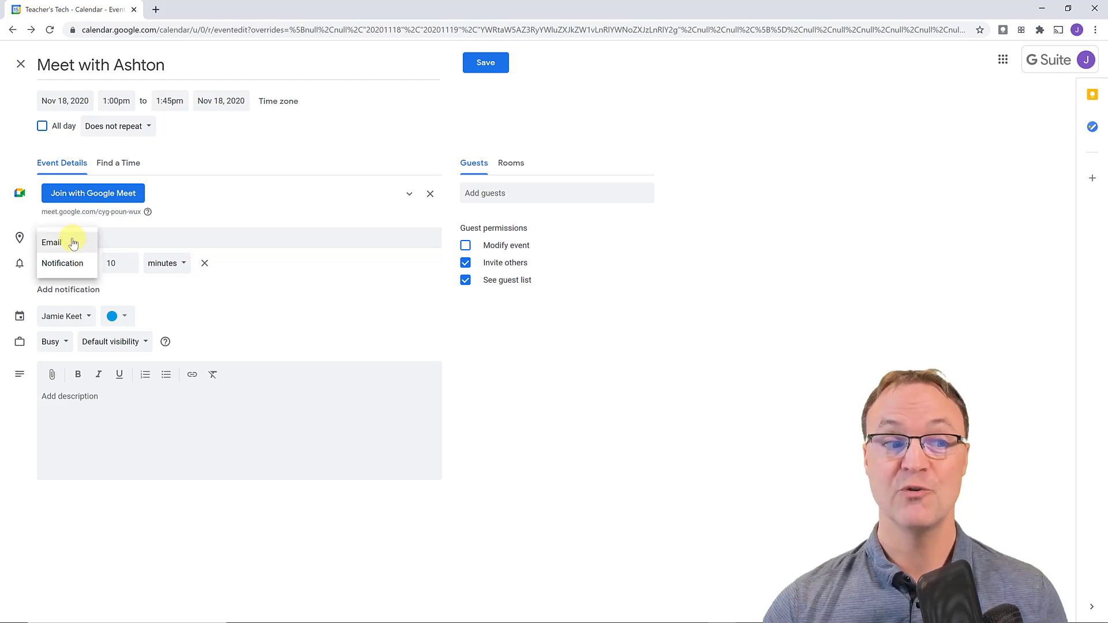
click(70, 266)
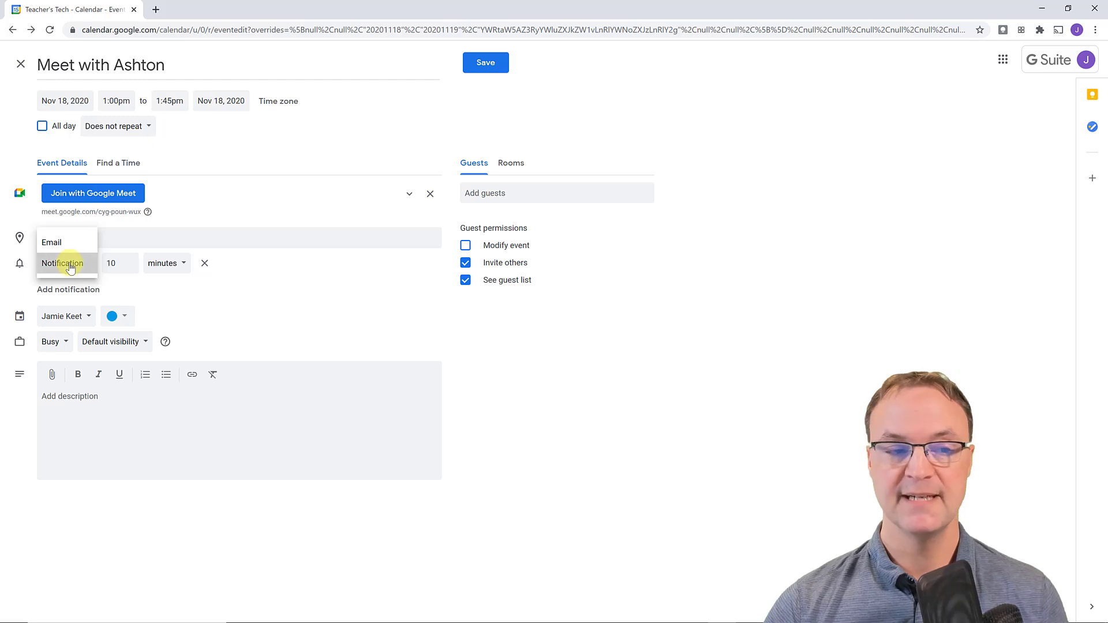
click(181, 271)
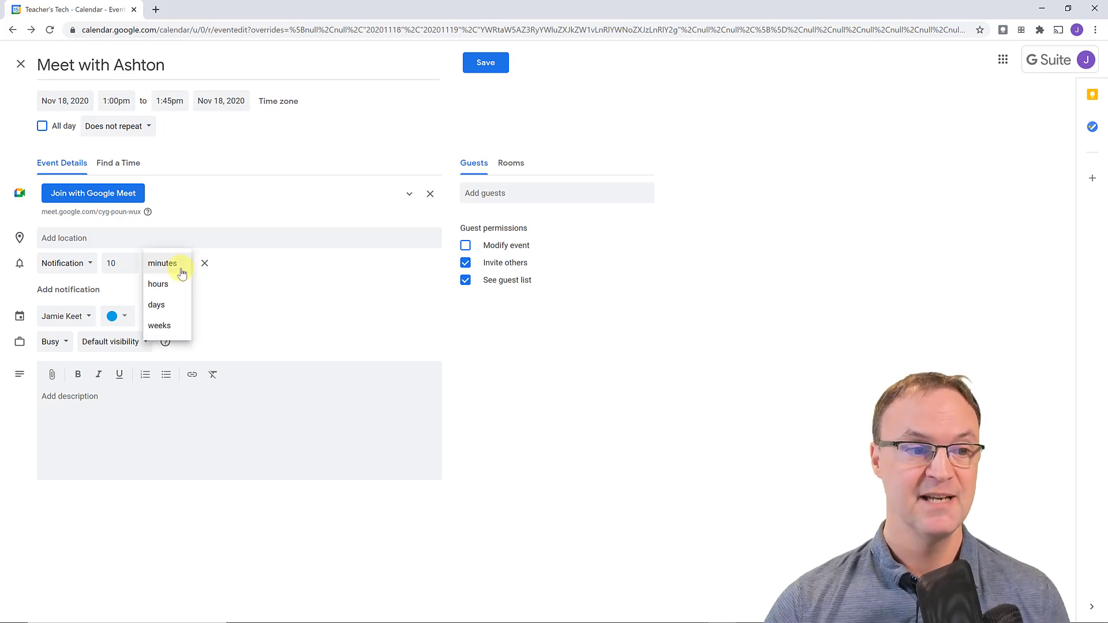
click(294, 285)
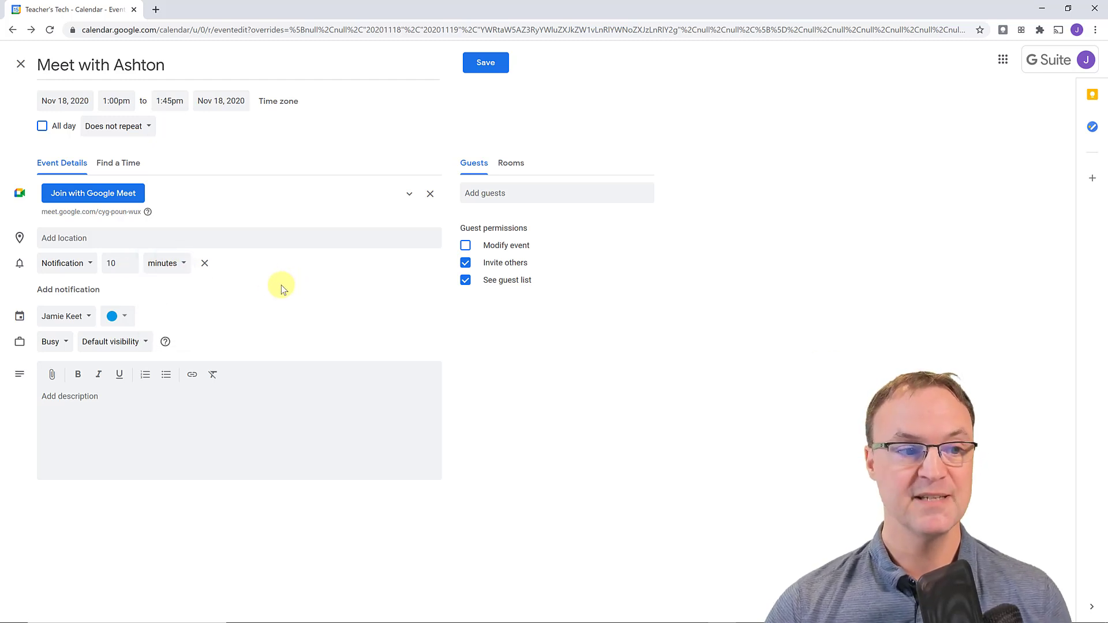
click(79, 290)
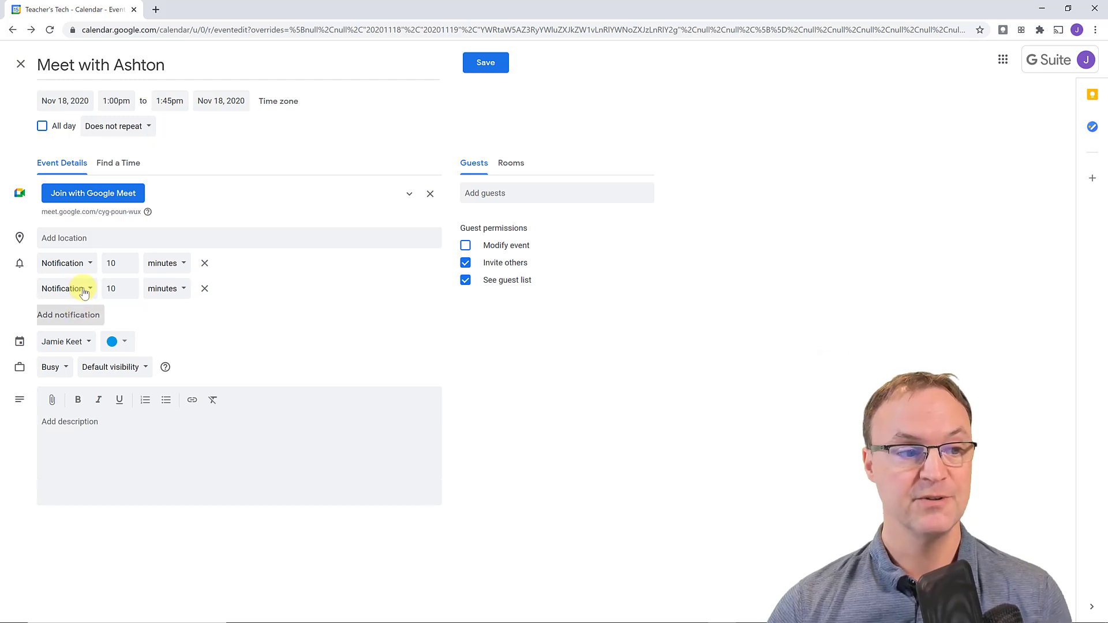
click(205, 289)
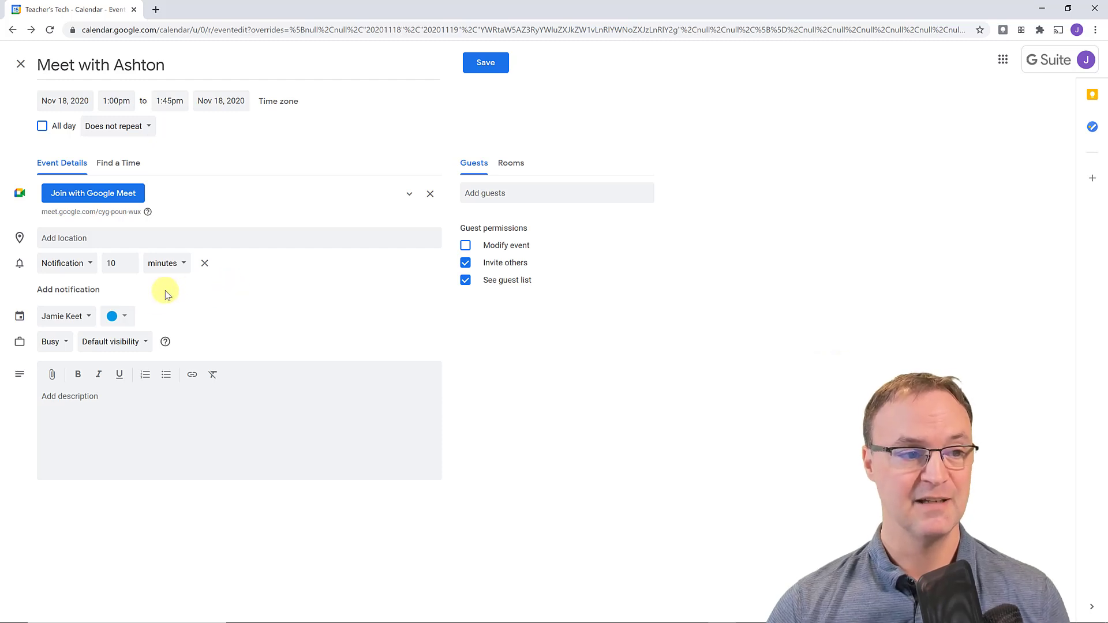
- Keep the event on the owner's calendar with the color yellow and the availability Busy
click(89, 319)
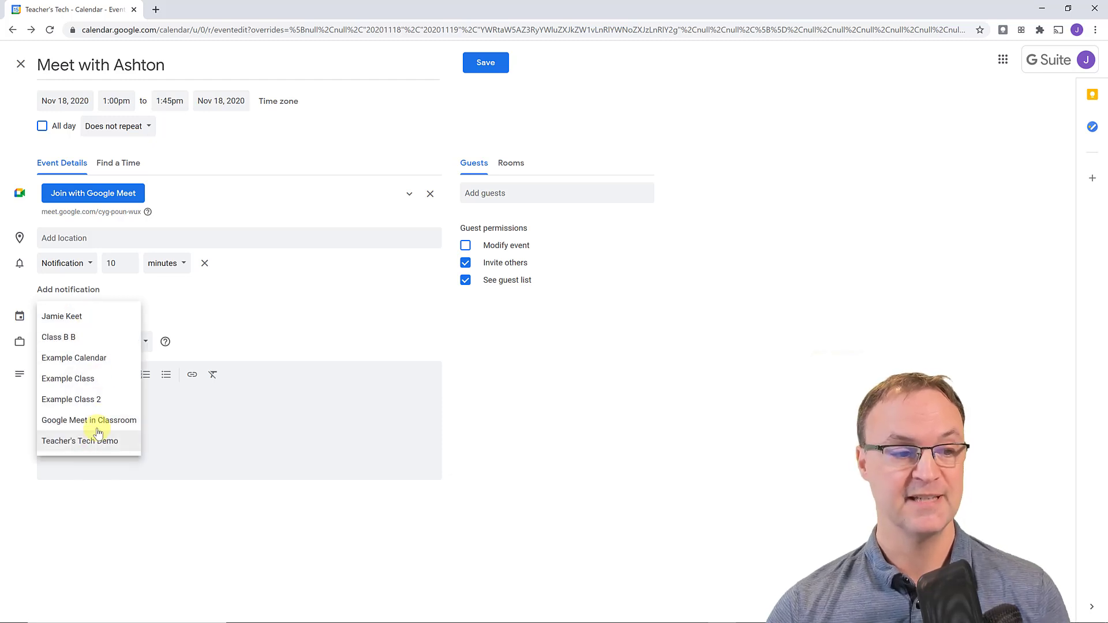
click(84, 318)
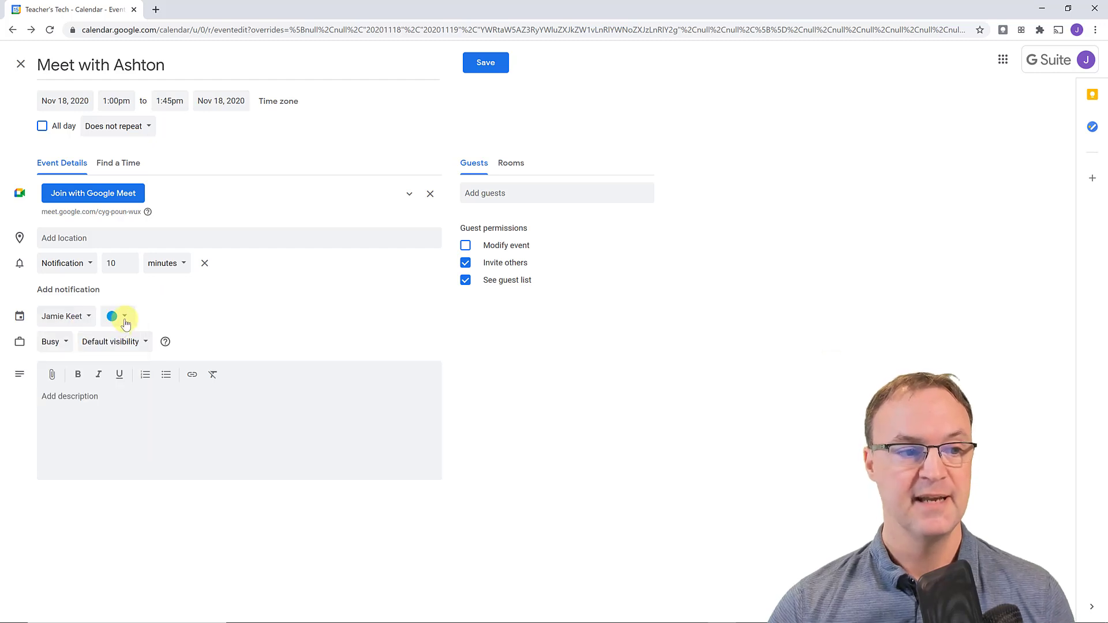
click(124, 320)
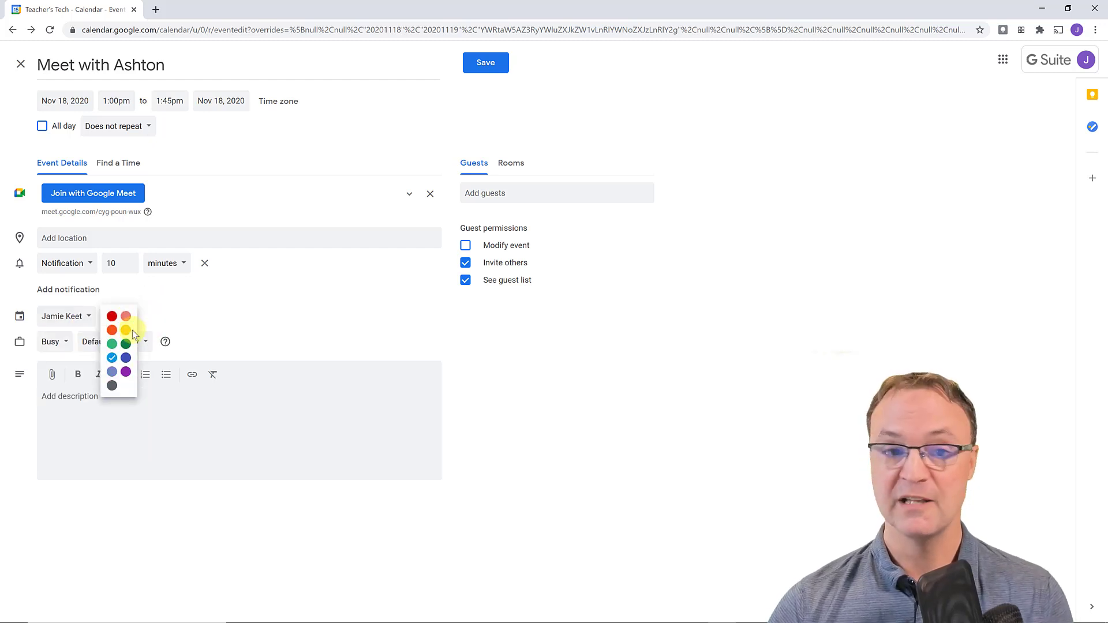
click(126, 333)
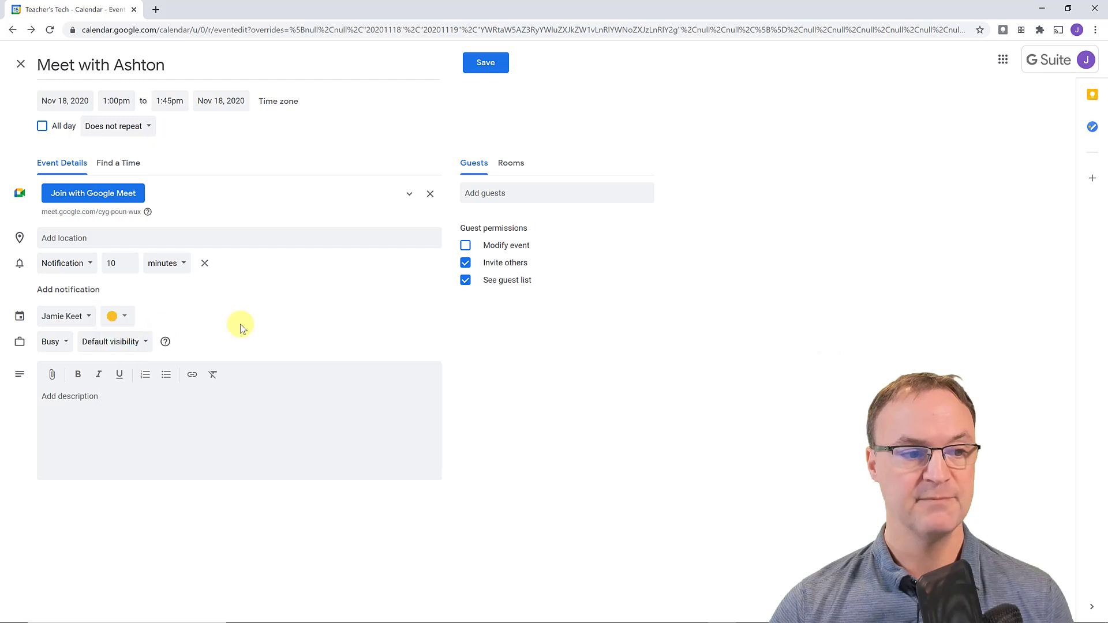
click(66, 345)
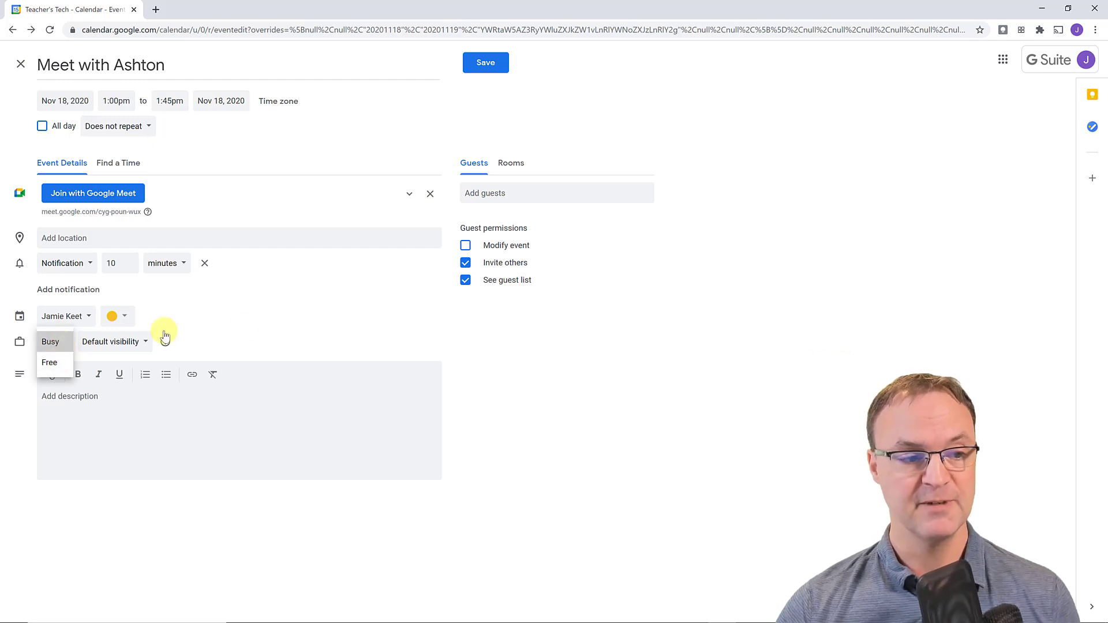
click(243, 330)
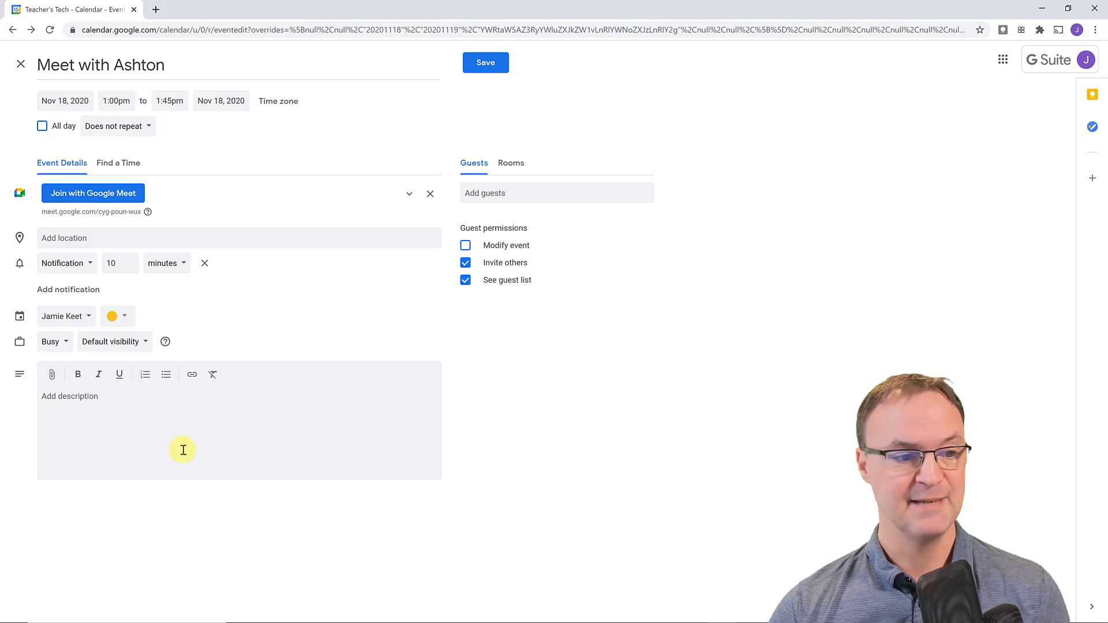
- Enter "Info" as the event description and attach the jamboard example image from My Drive
click(111, 400)
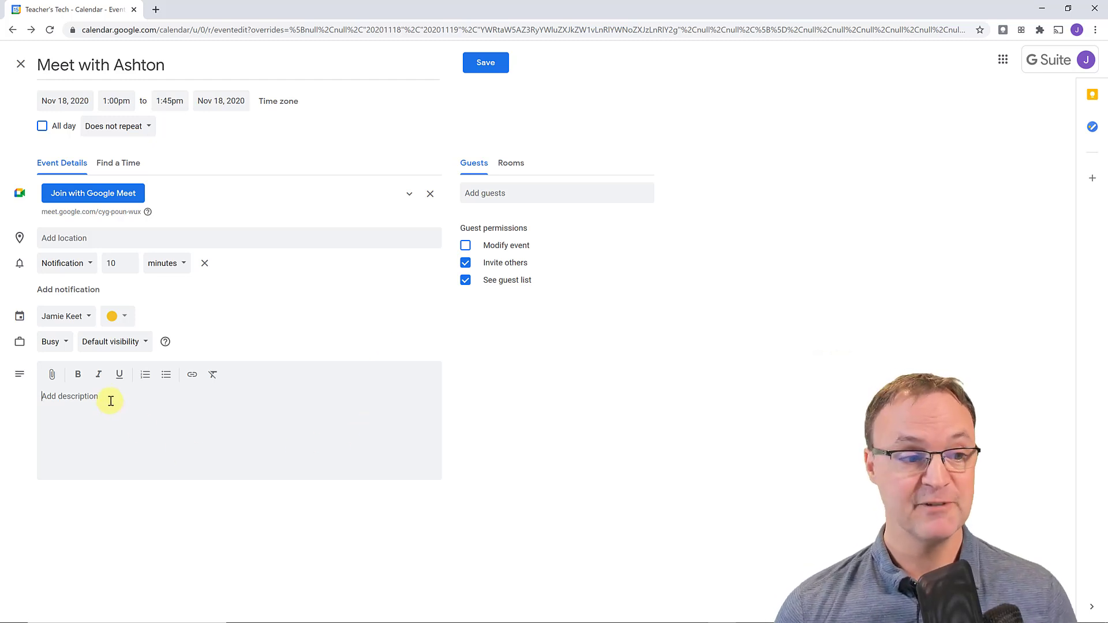
text(Info)
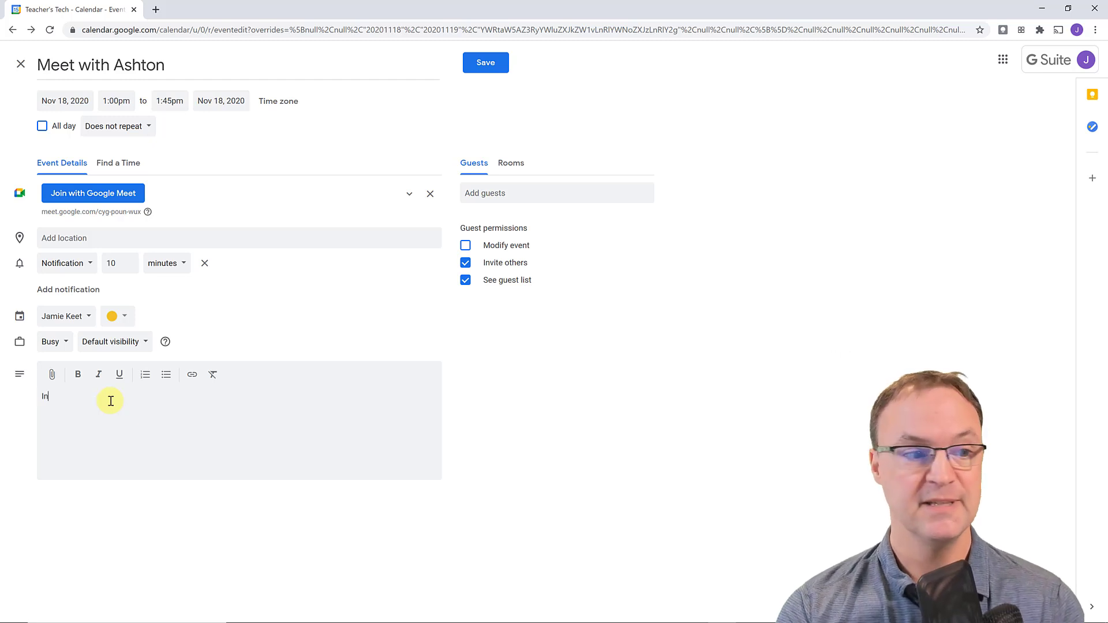
click(52, 374)
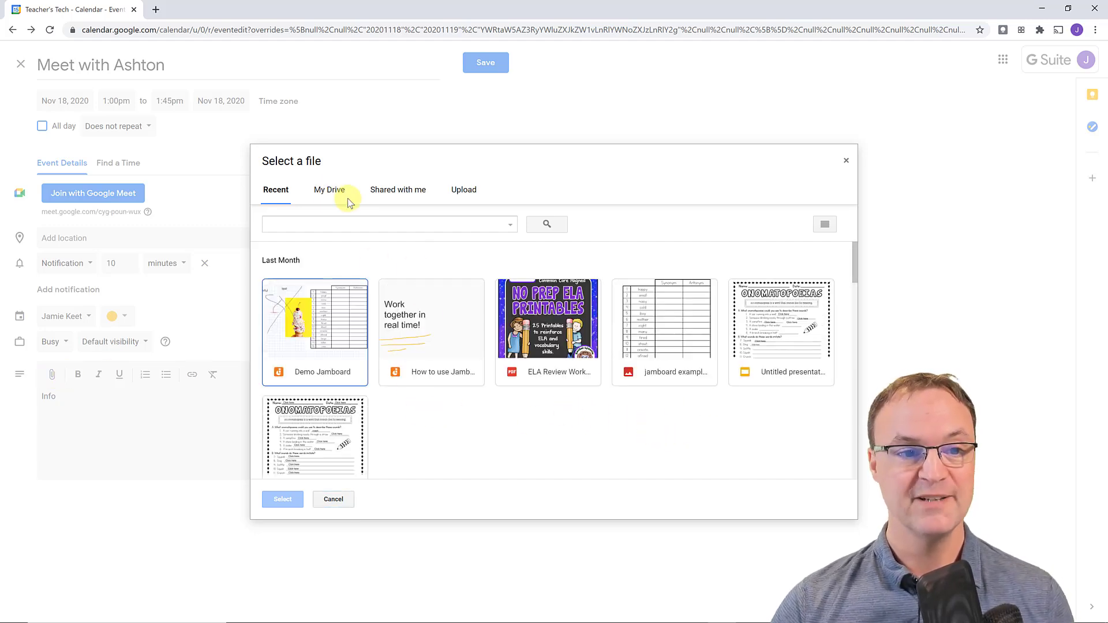
click(326, 192)
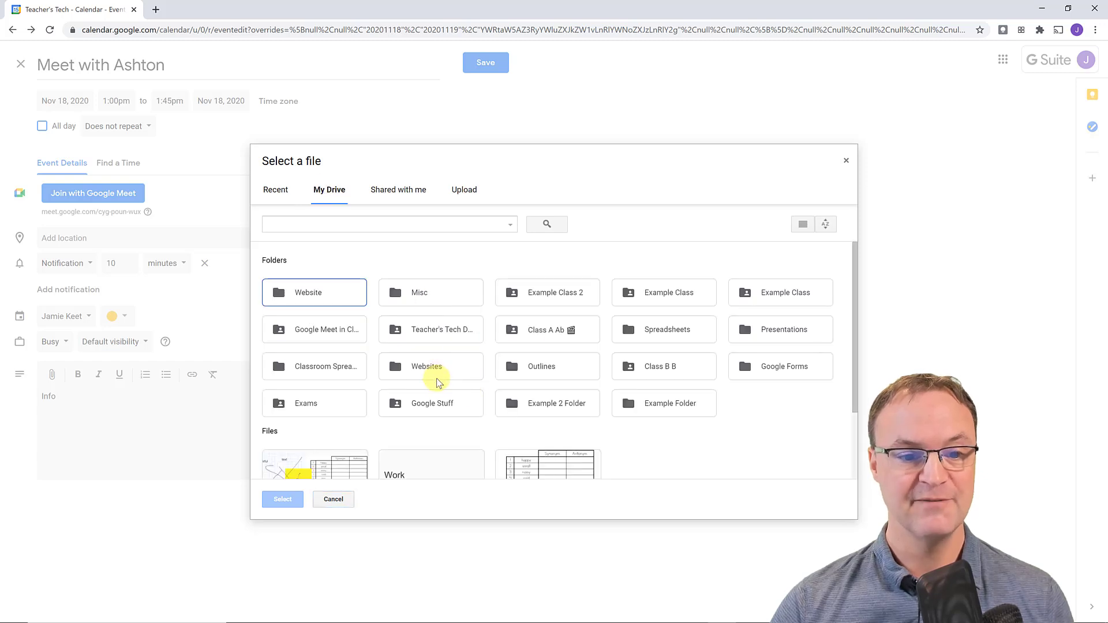
scroll(444, 347, down, 1)
scroll(455, 393, up, 1)
scroll(437, 376, down, 2)
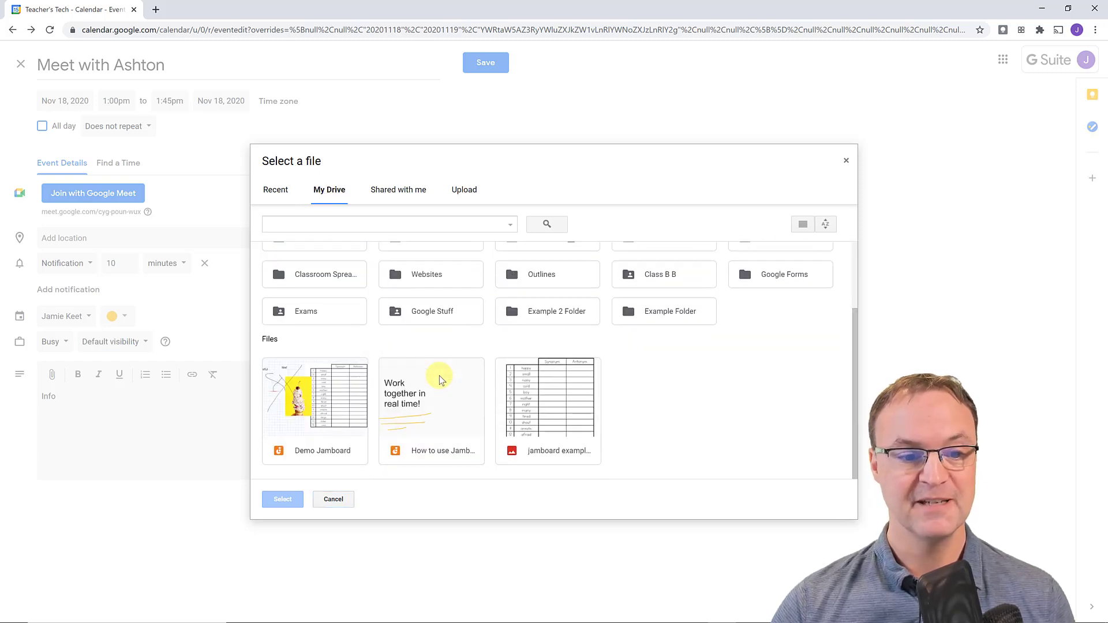
double_click(542, 409)
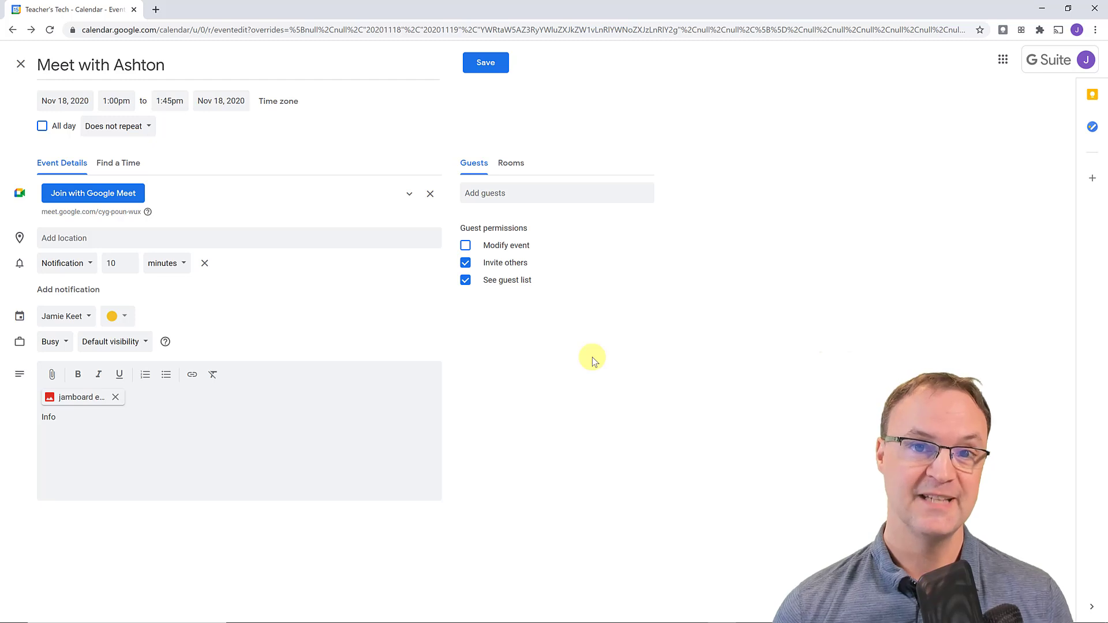
- Search the guests for "as" and add the suggested colleague's e-mail address to the event
click(485, 194)
text(as)
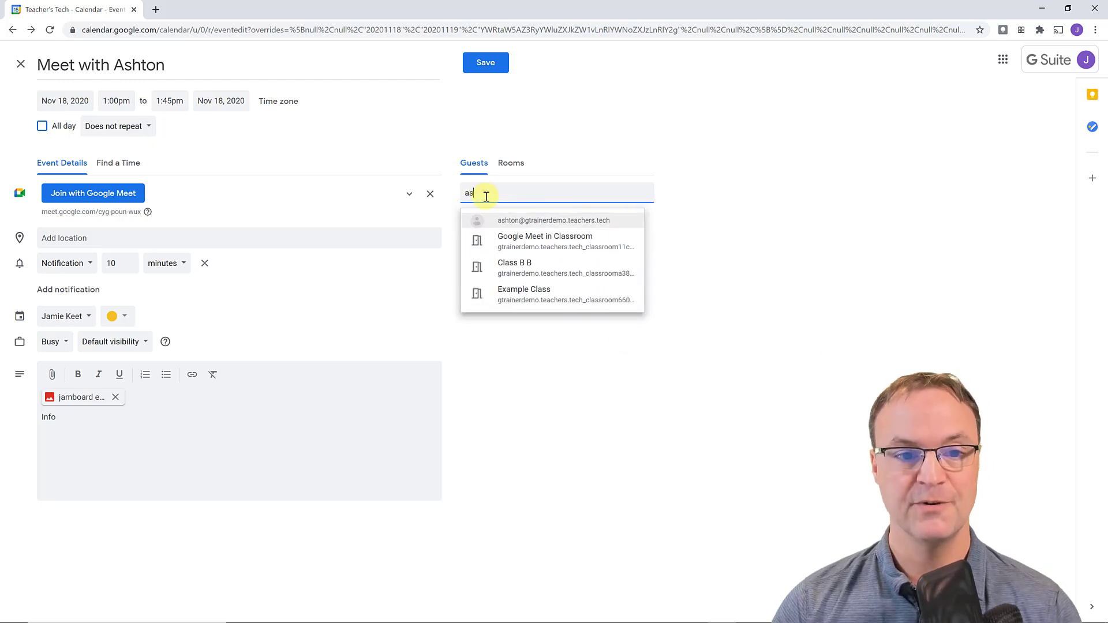
click(535, 222)
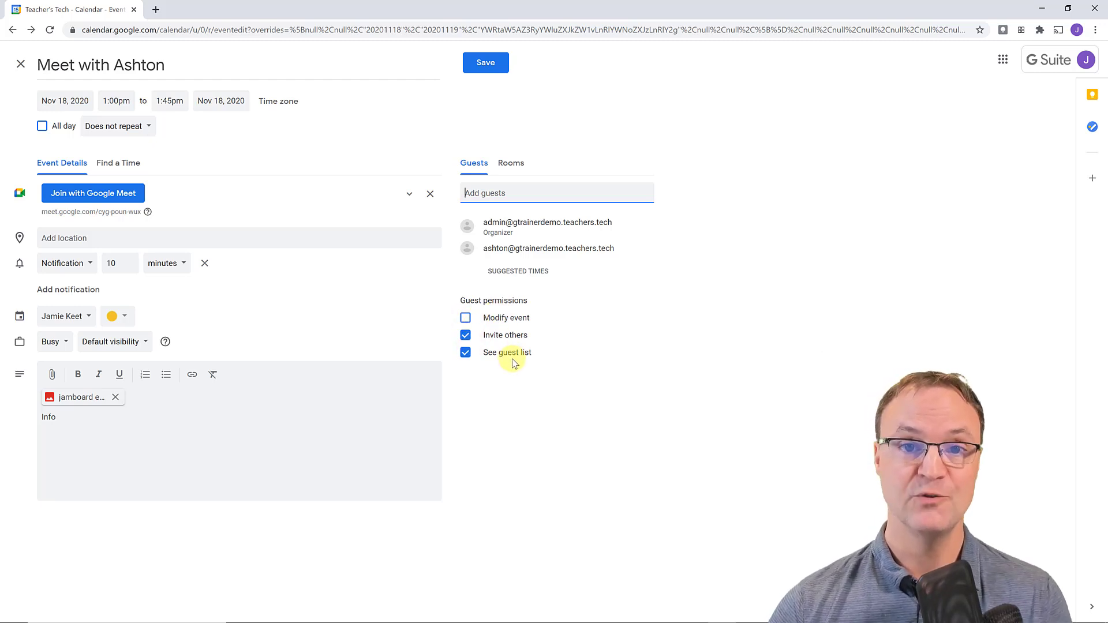
- Book the Chromebooks and THS resources for the event
click(512, 170)
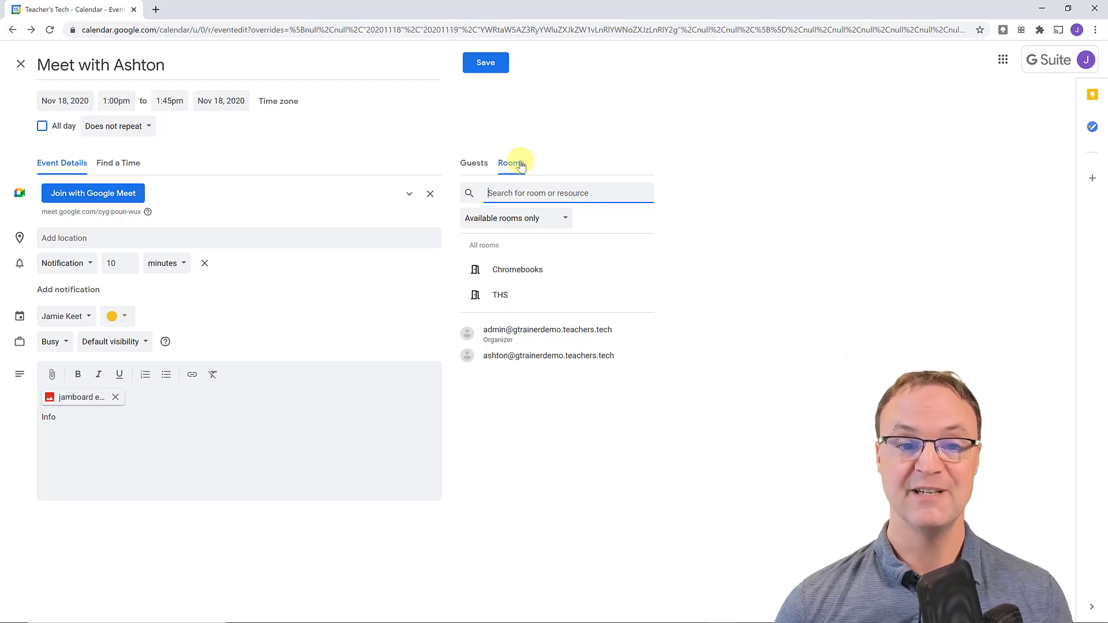
click(541, 272)
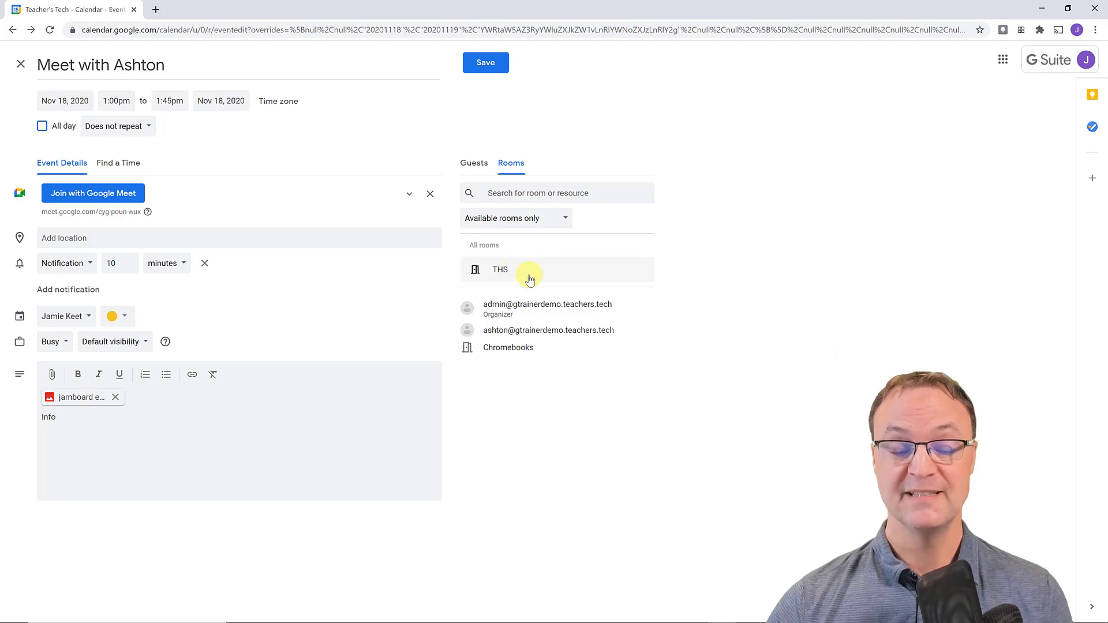
click(525, 272)
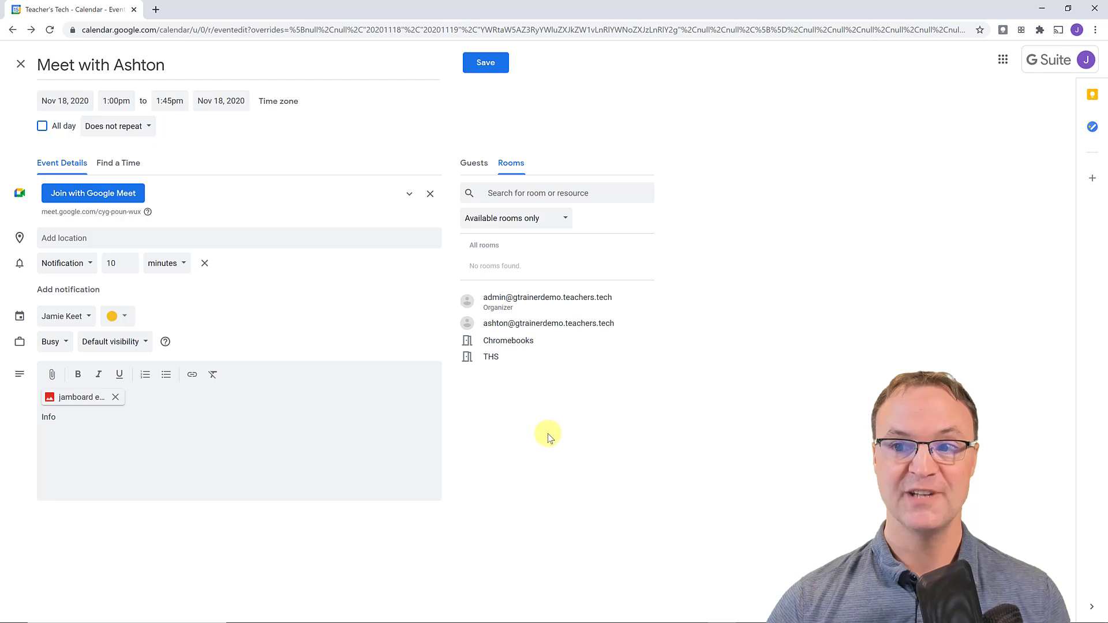
- Save the event with invitation emails sent, sharing the attached file with the guest at View access
click(488, 68)
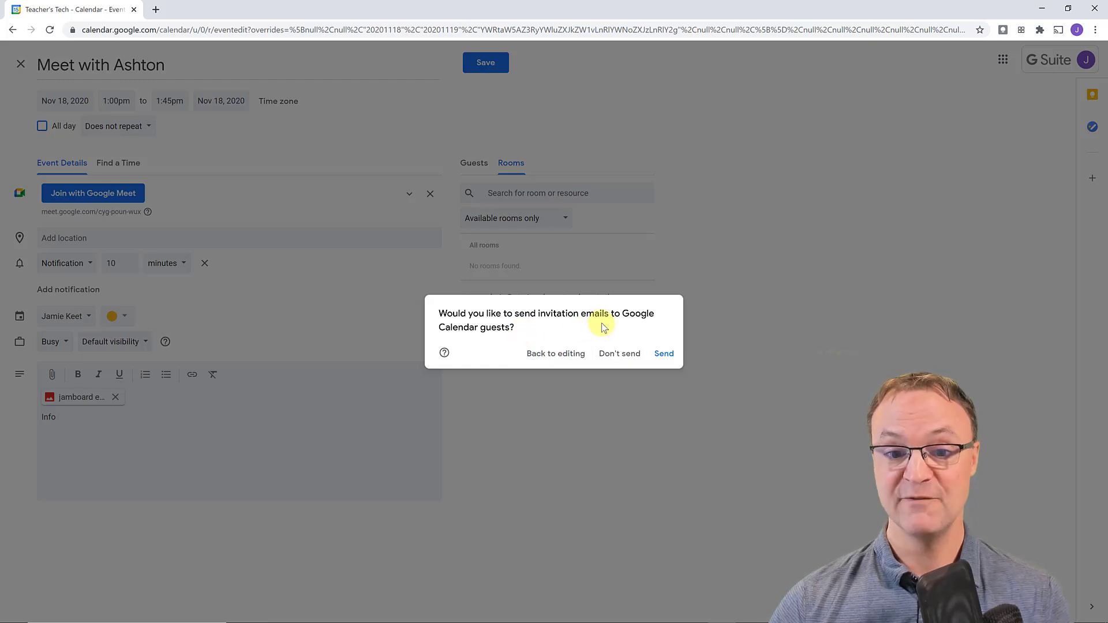
click(676, 355)
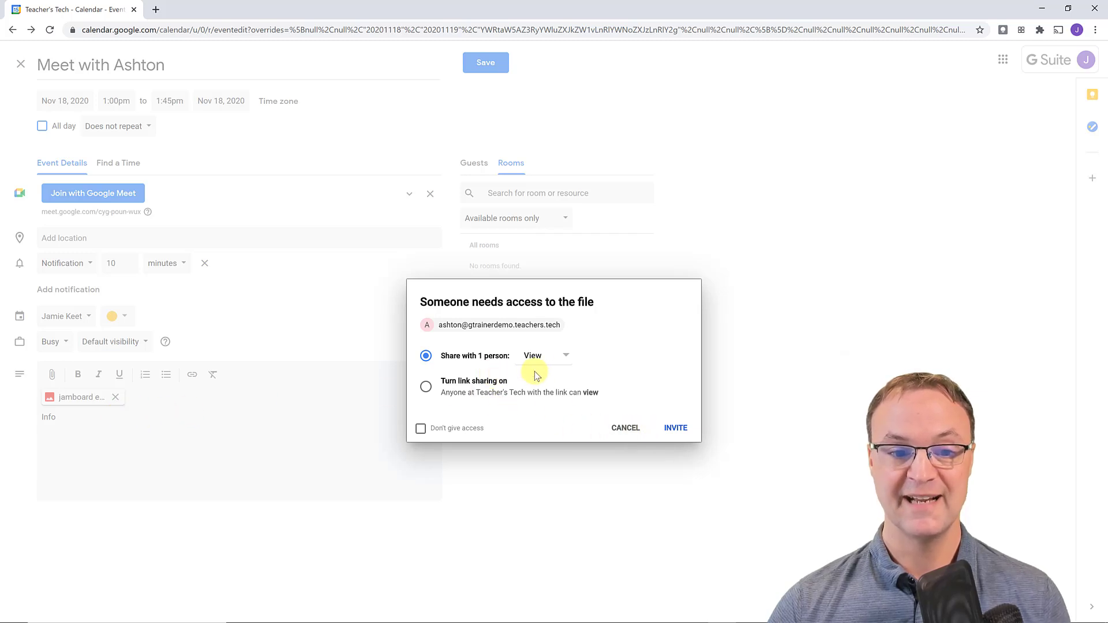
click(565, 363)
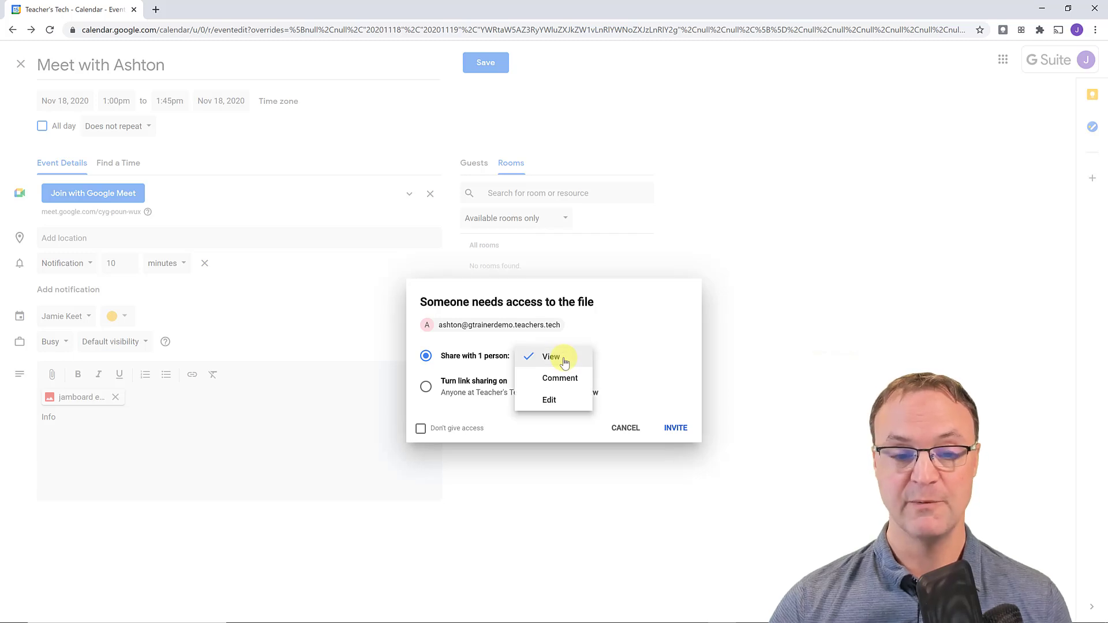
click(563, 362)
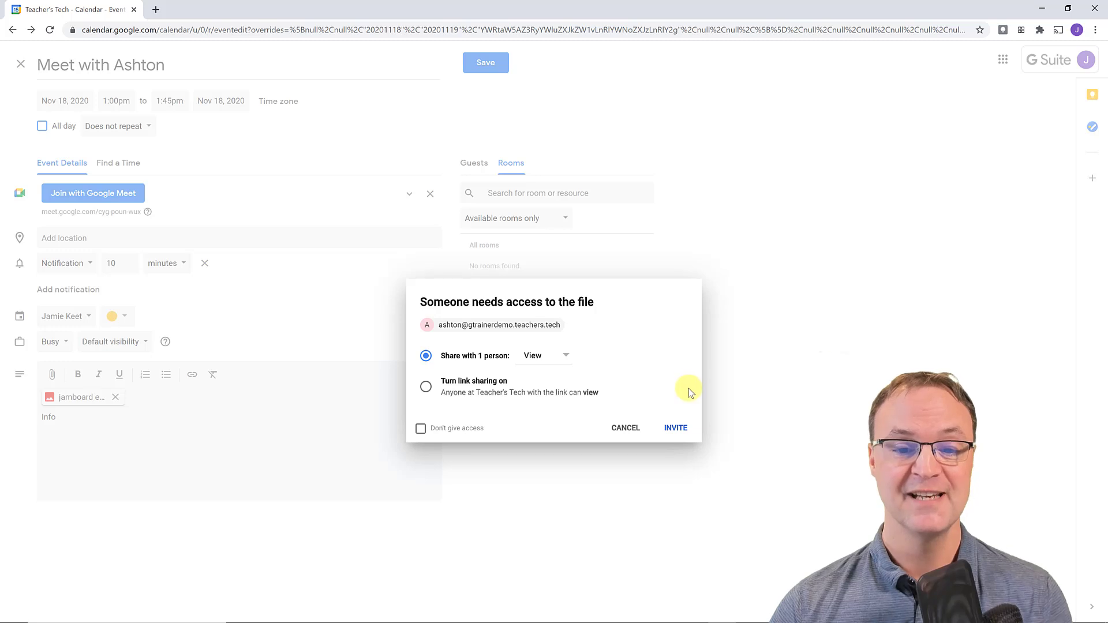
click(676, 432)
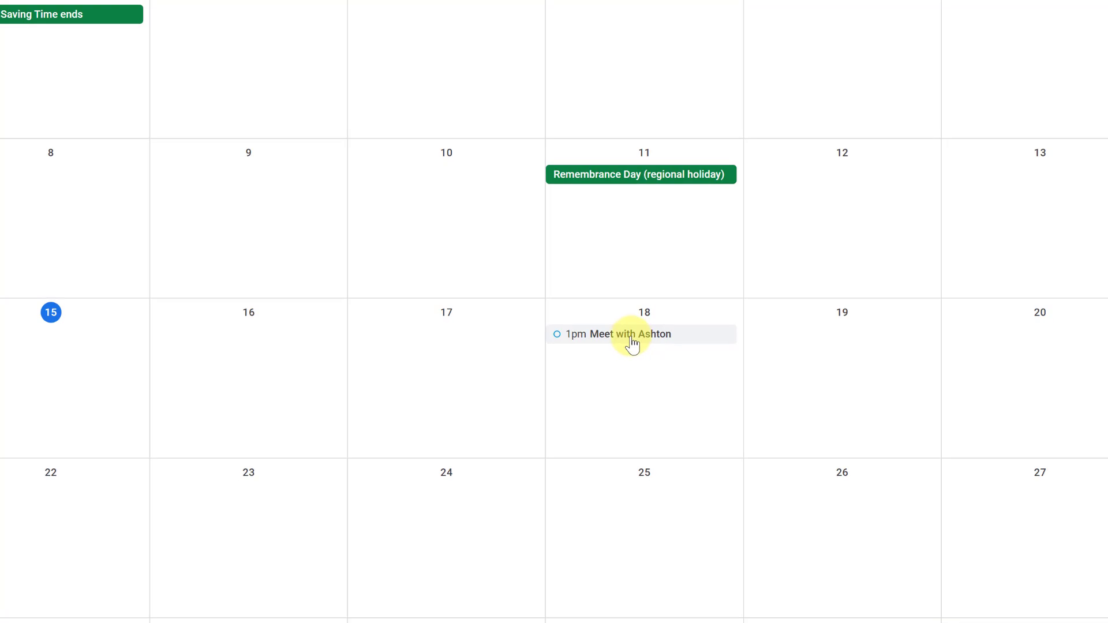
- Accept the November 18 meeting invitation as the guest, and check the guest's response in the organizer's calendar
click(633, 345)
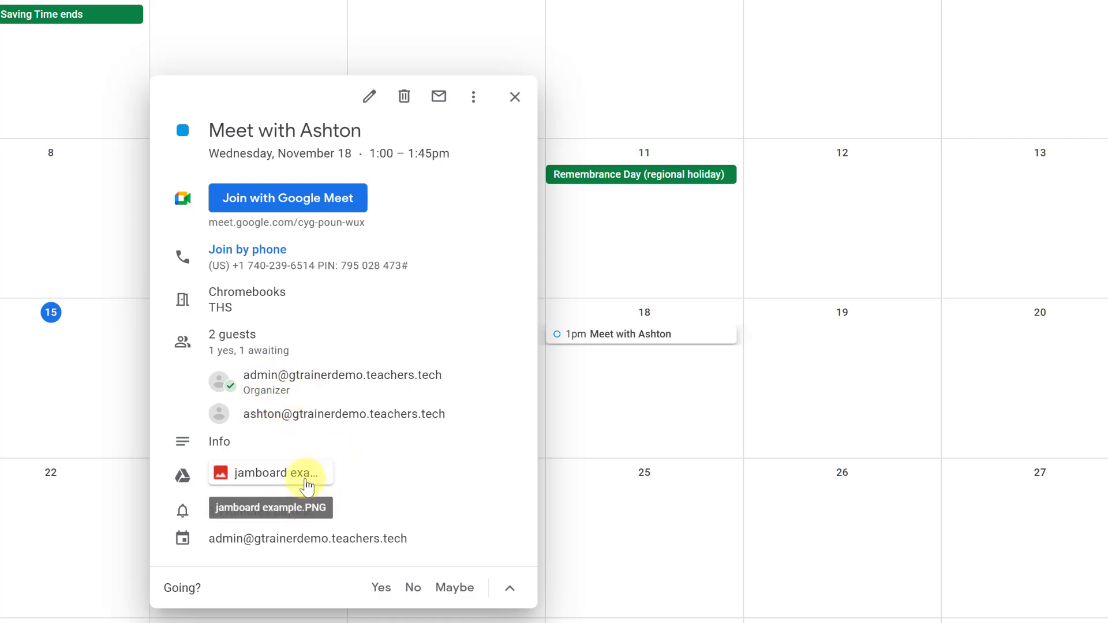
click(379, 590)
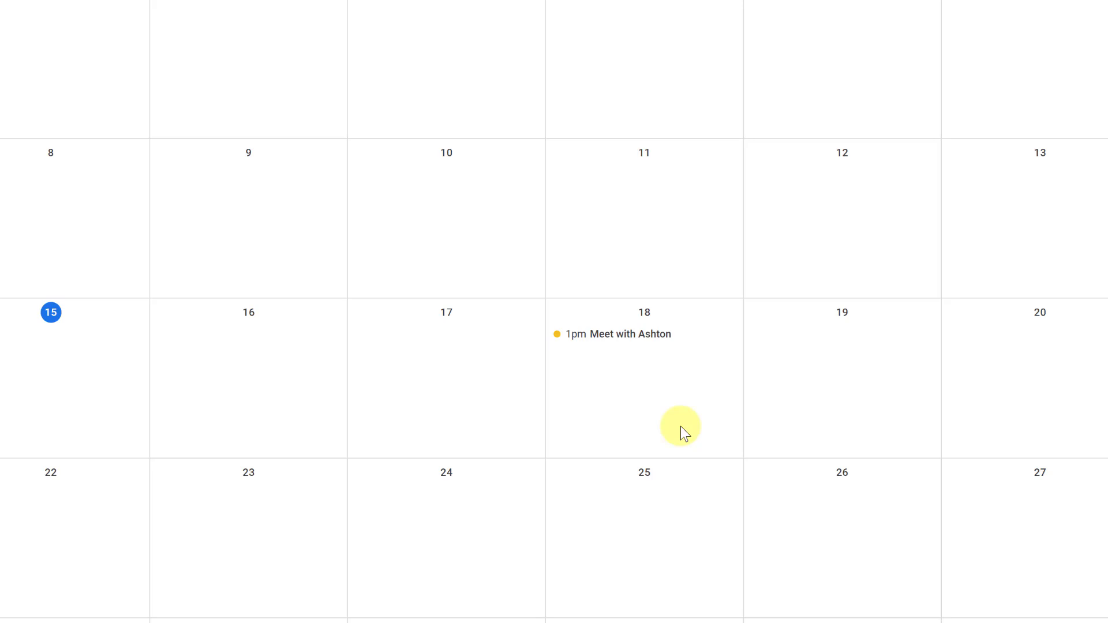
click(635, 344)
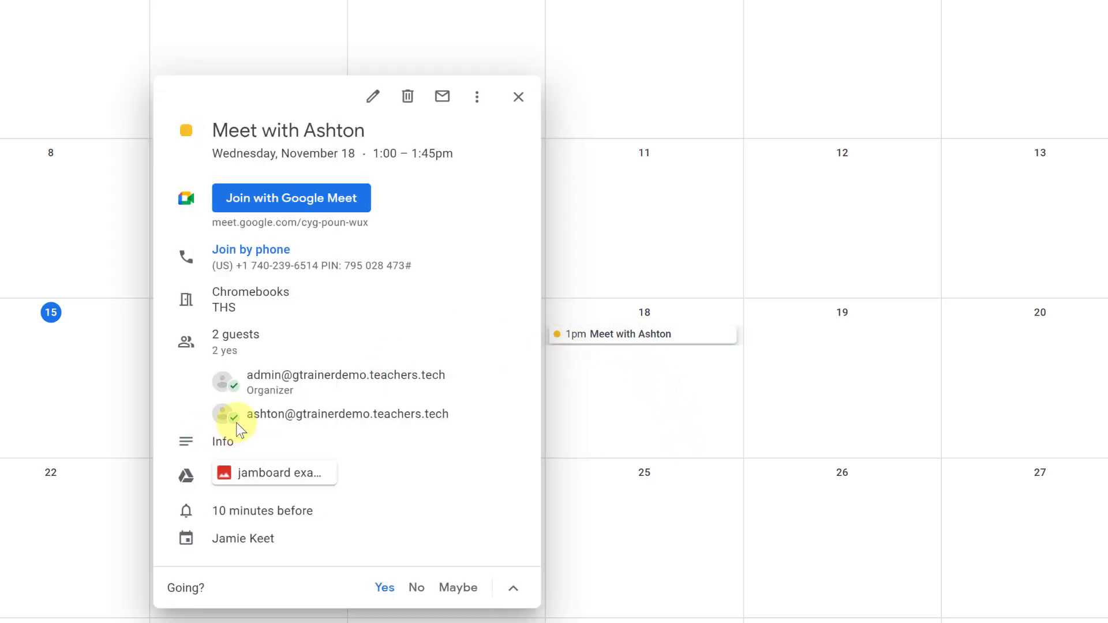
mouse_move(239, 420)
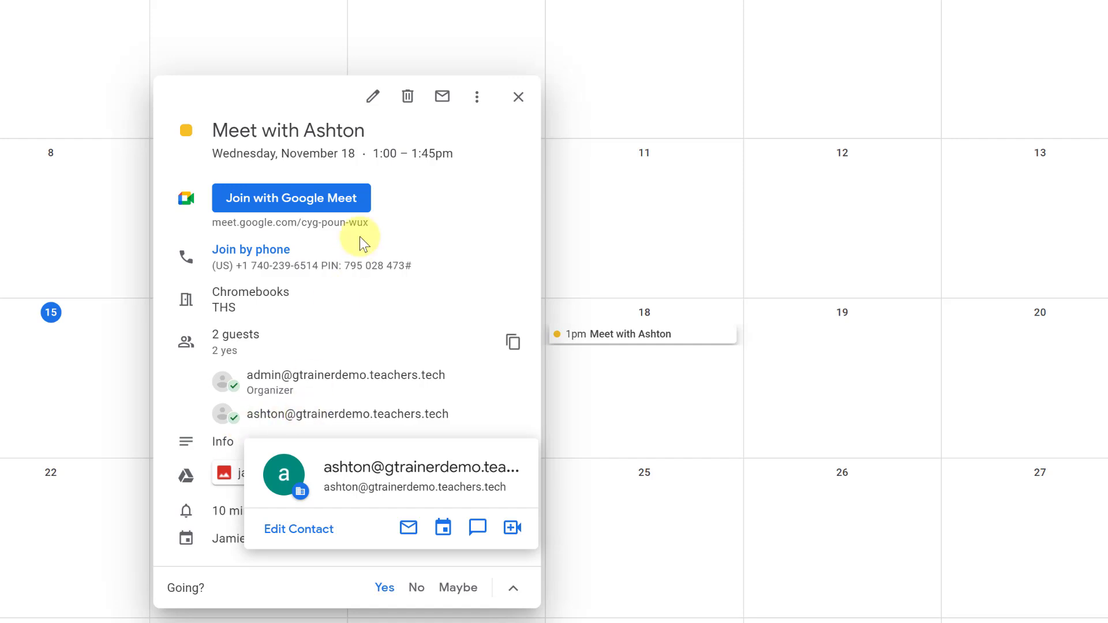
click(519, 100)
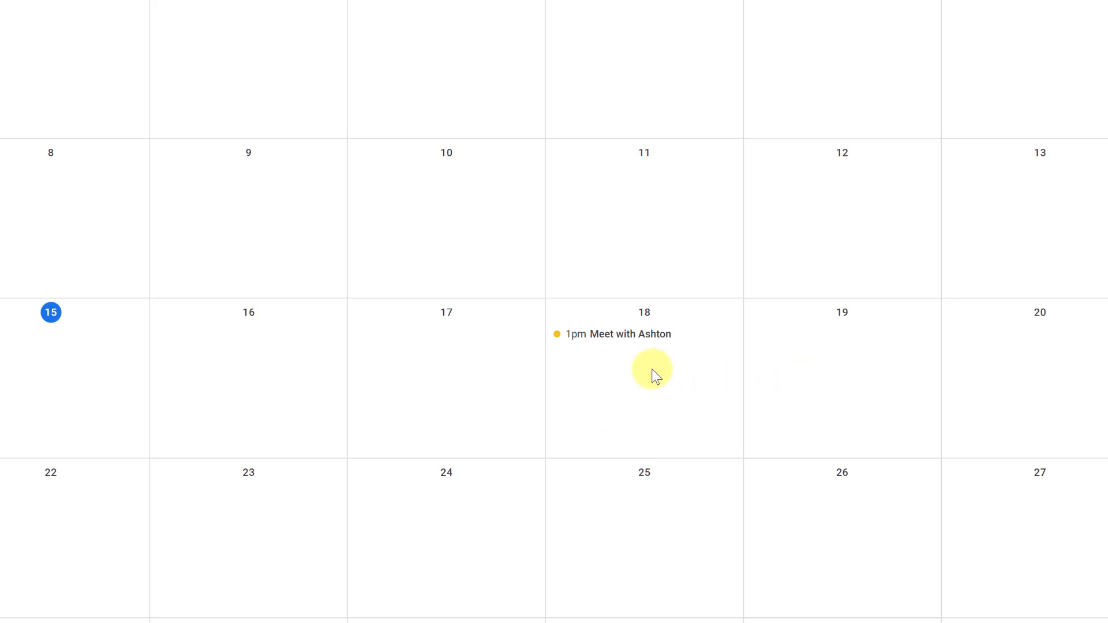
- Move the 1pm meeting to November 19 with update emails sent to the guests, and review its details
double_click(628, 344)
drag(610, 334, 796, 356)
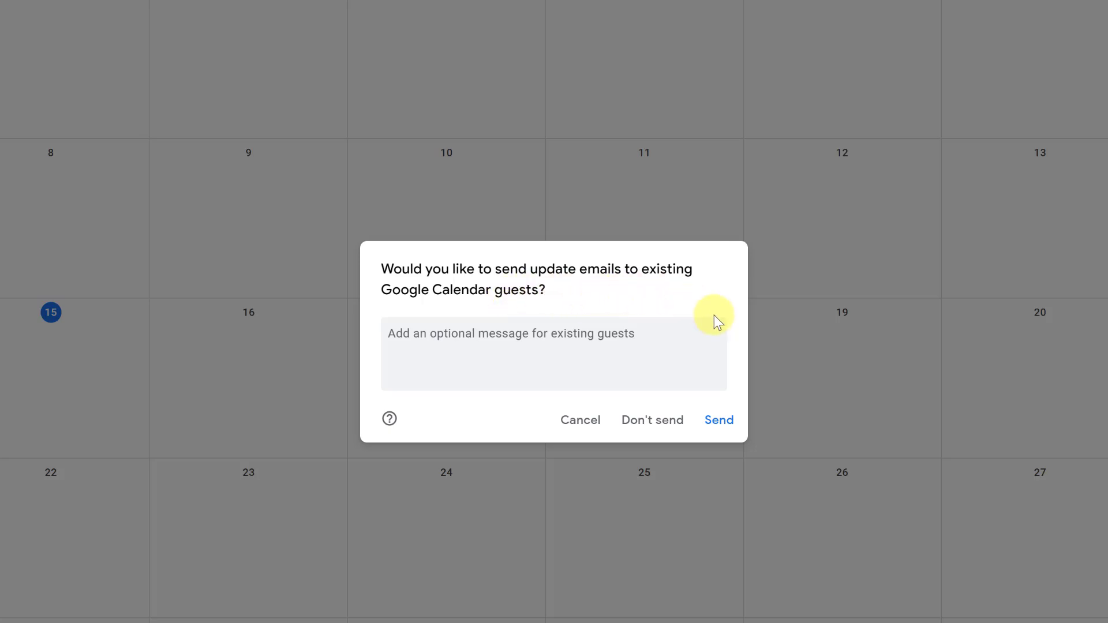
click(716, 420)
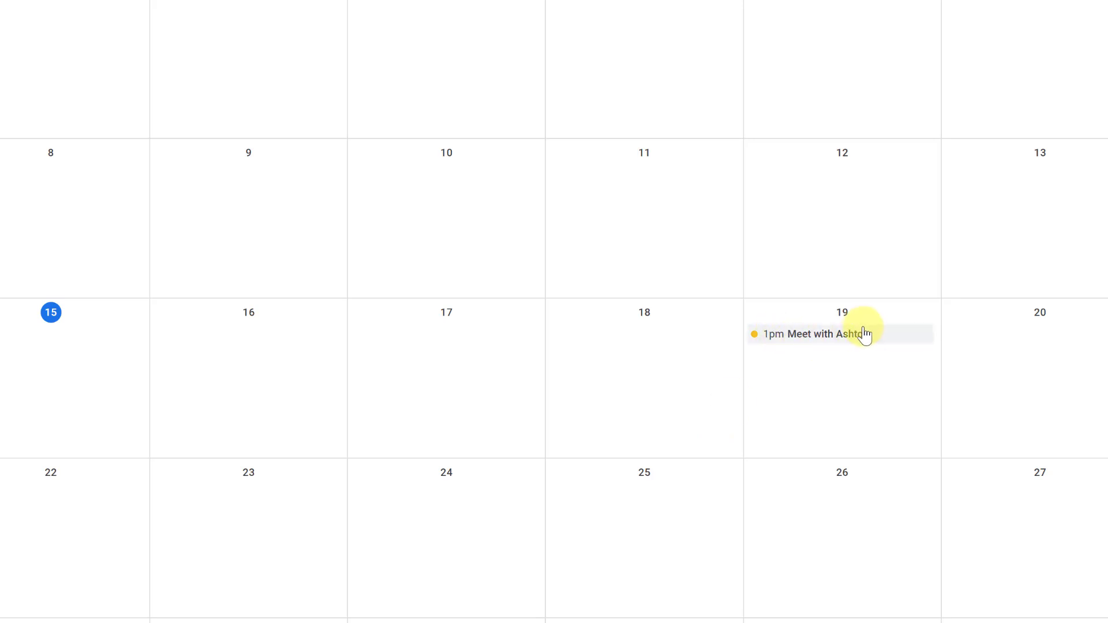
click(798, 341)
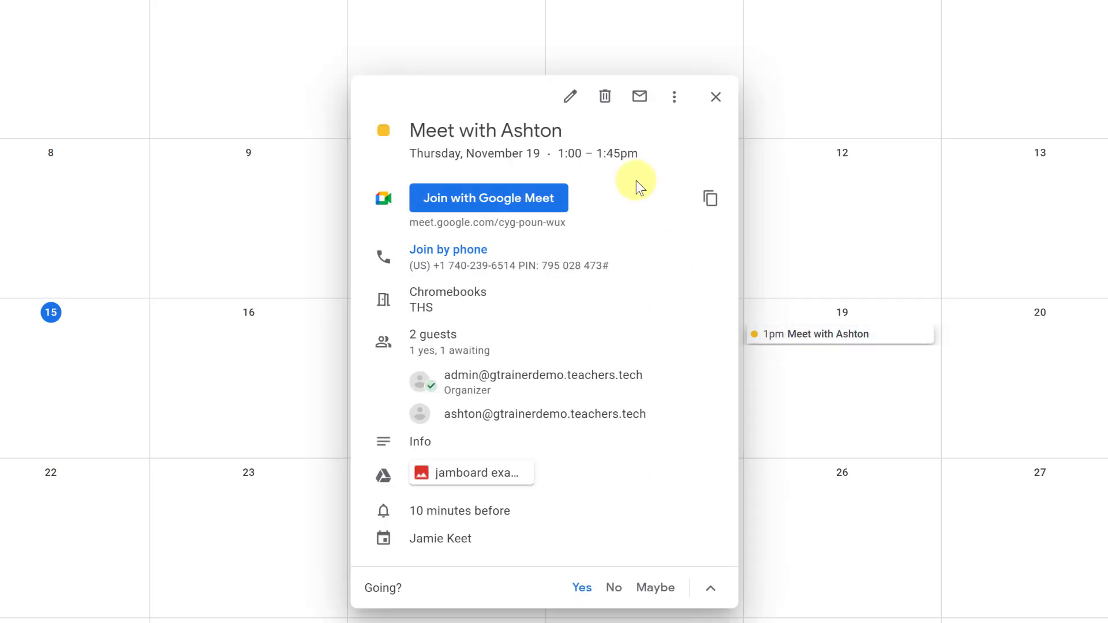
click(716, 97)
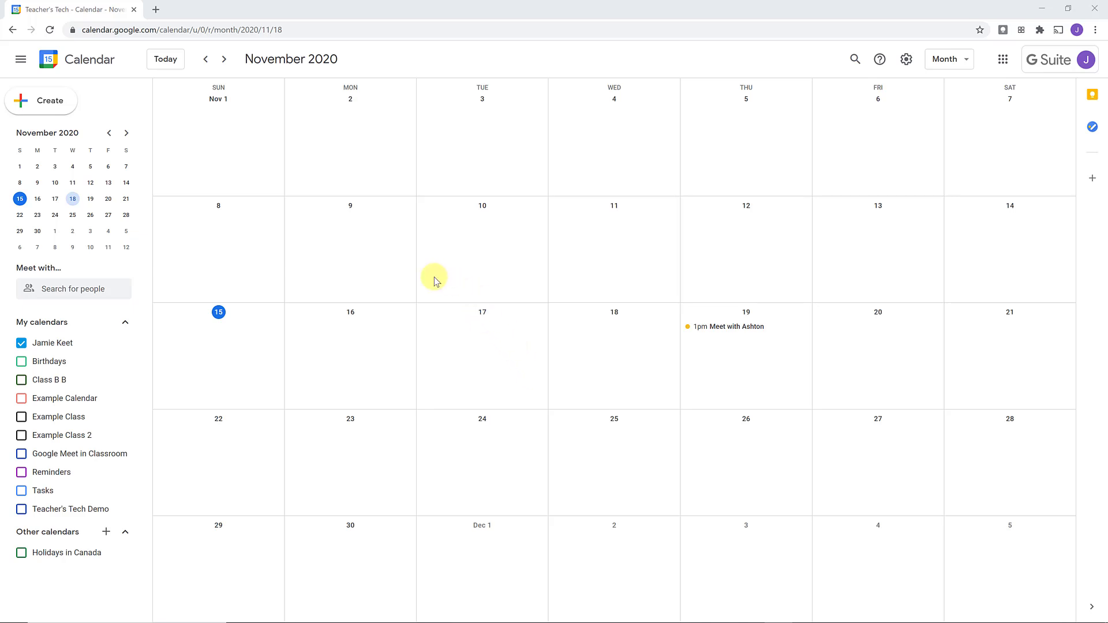
- Start an event spanning November 9 to 12 and discard it, and check the quick options of the November 19 meeting
click(376, 263)
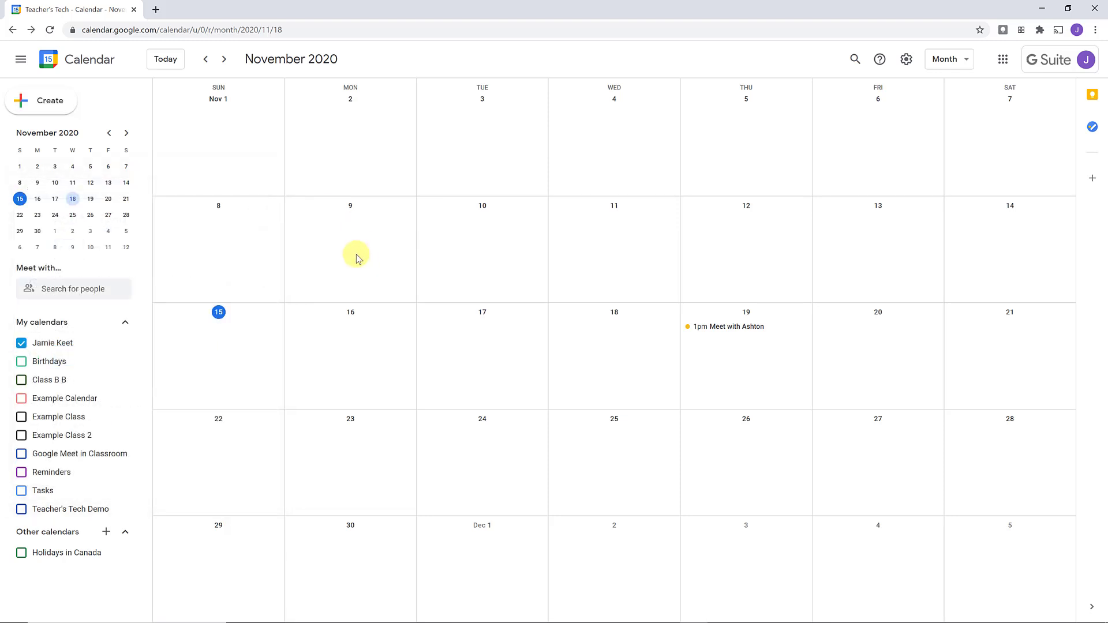
drag(366, 257, 717, 243)
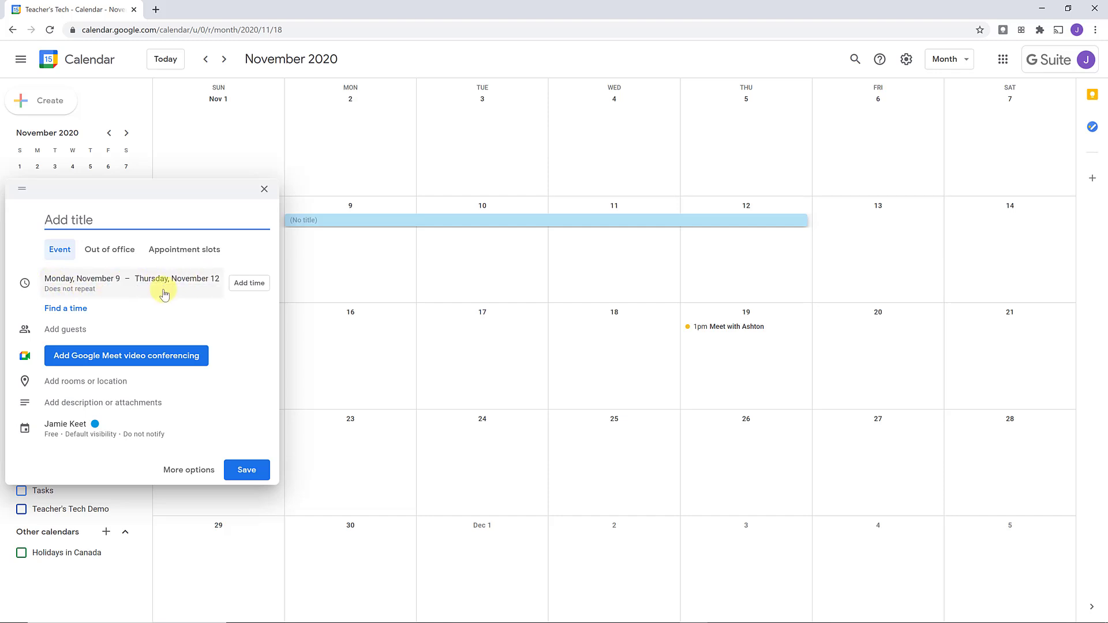
click(264, 189)
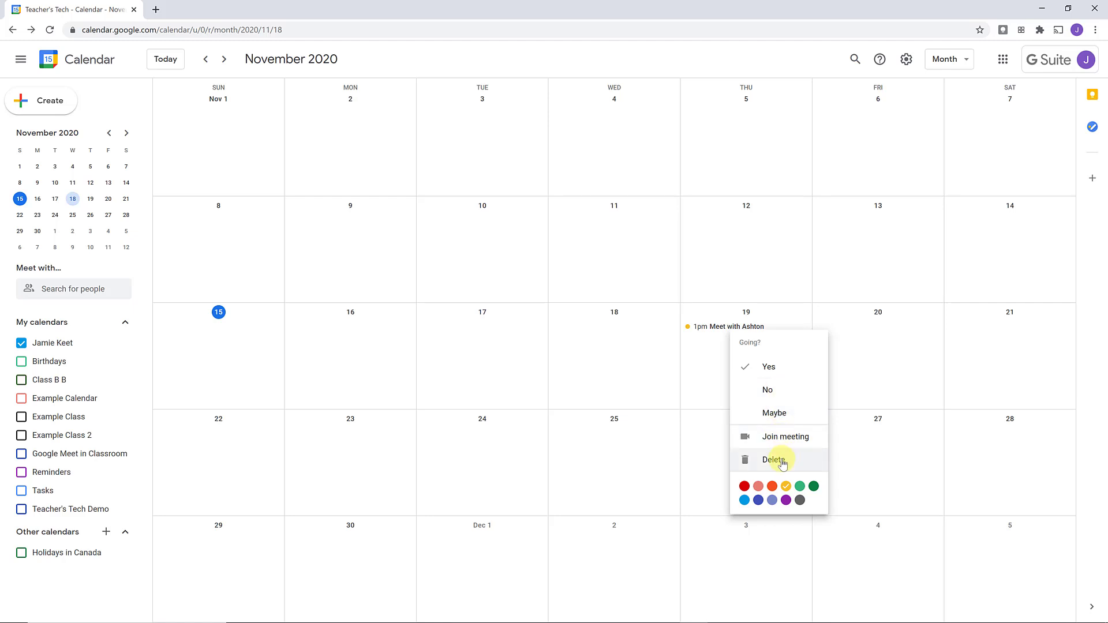
click(632, 379)
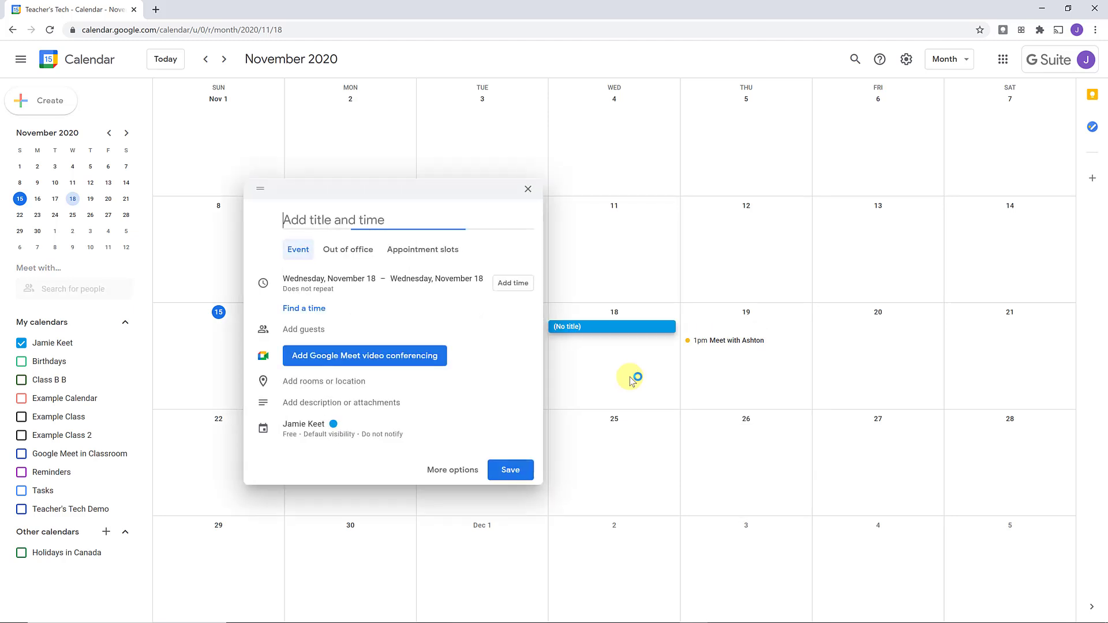
click(527, 189)
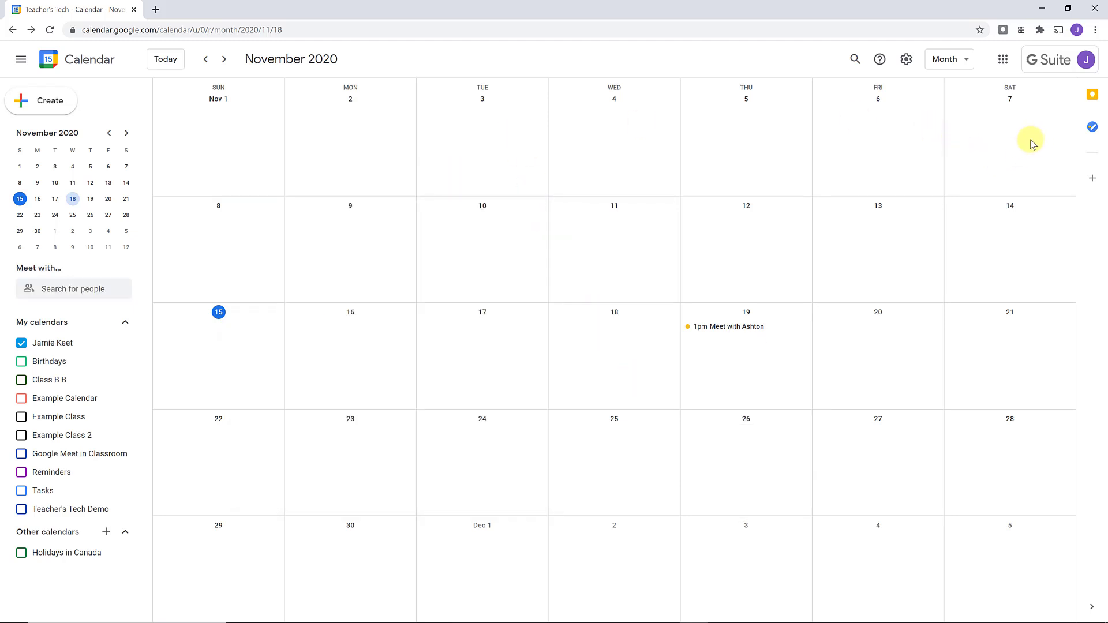
- View the Keep notes beside the calendar and close them, and hide and restore the side panel
click(1091, 99)
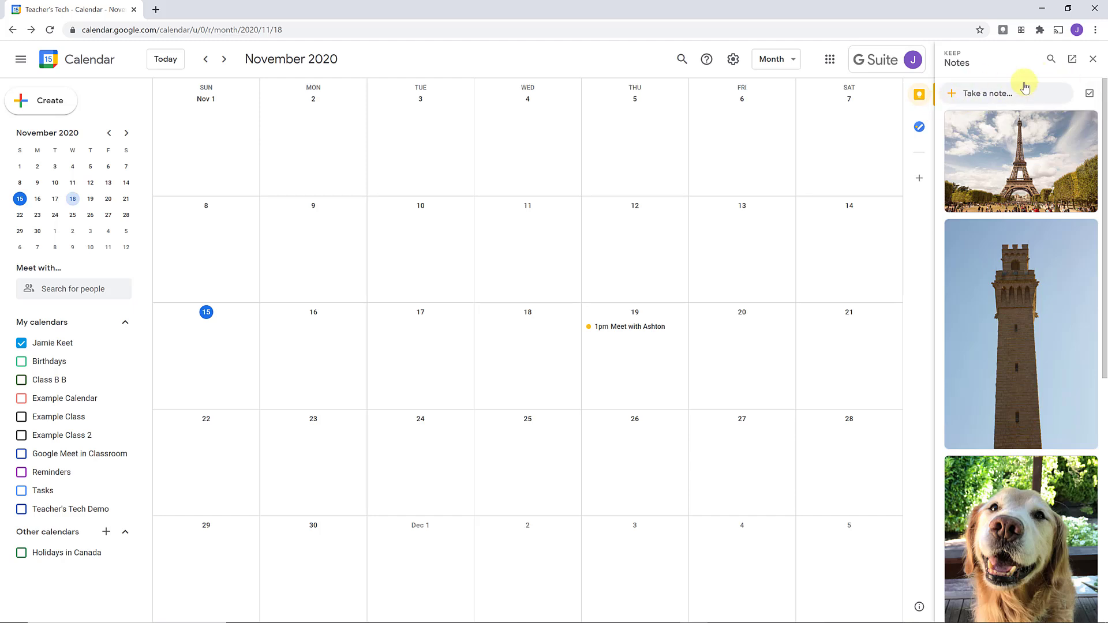
click(1092, 59)
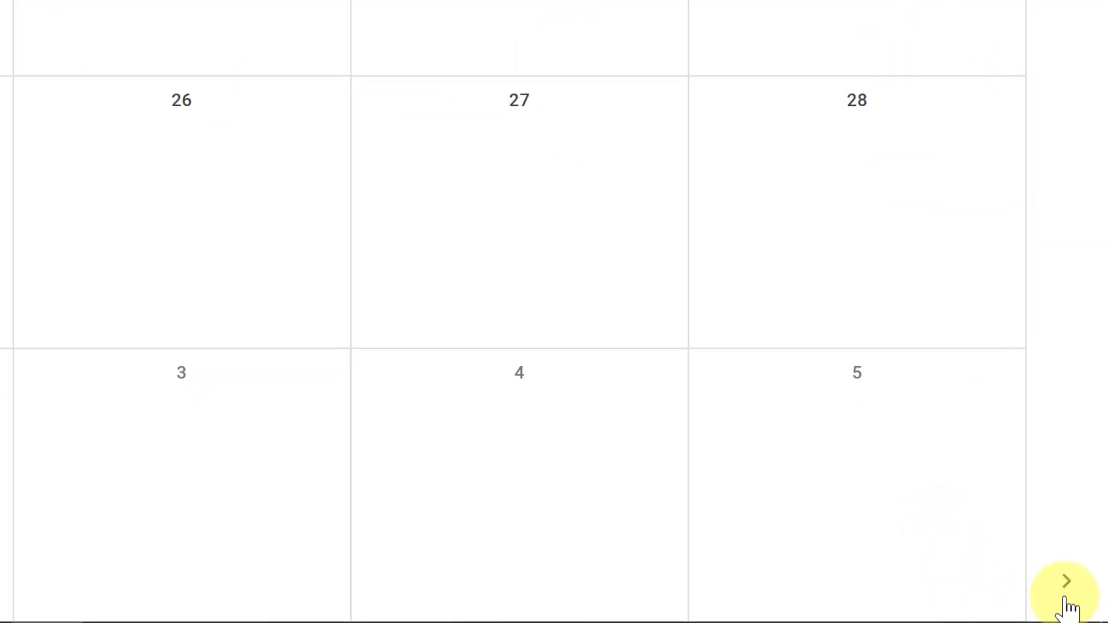
click(1069, 589)
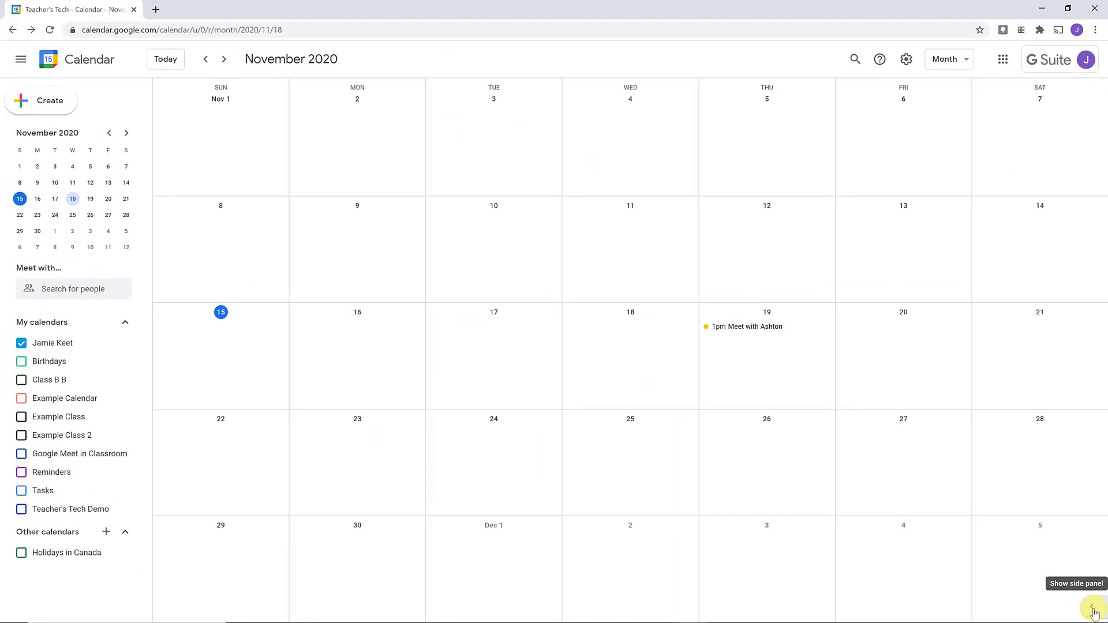
click(1093, 611)
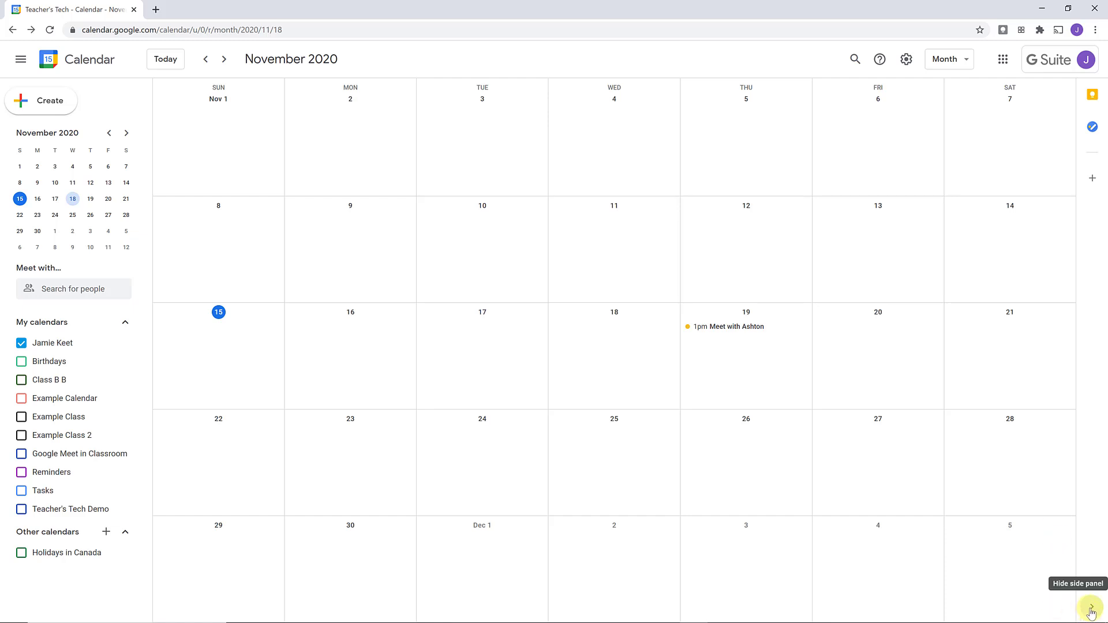
- Mark the tasks "Mark Test", "To do" and "test" as complete in the Tasks list
click(1092, 130)
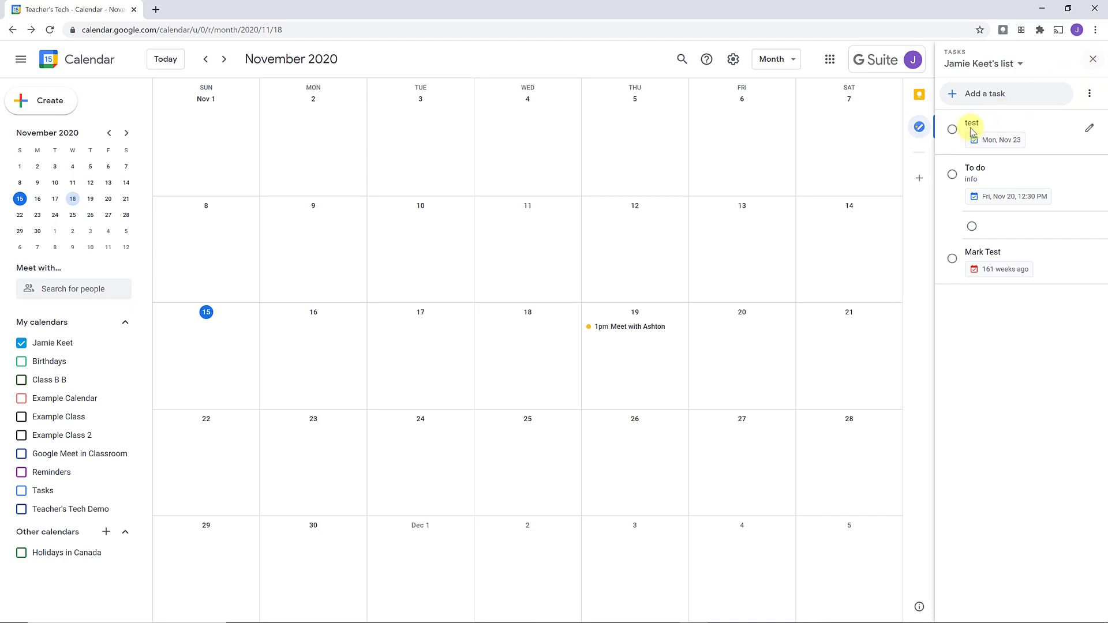
click(952, 264)
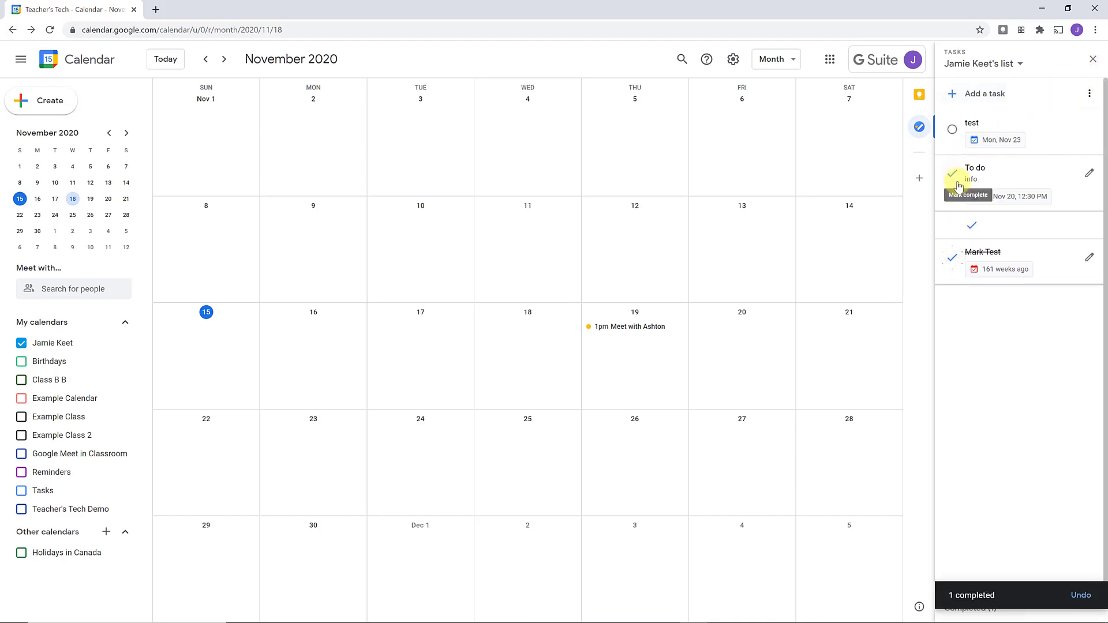
click(952, 175)
click(952, 132)
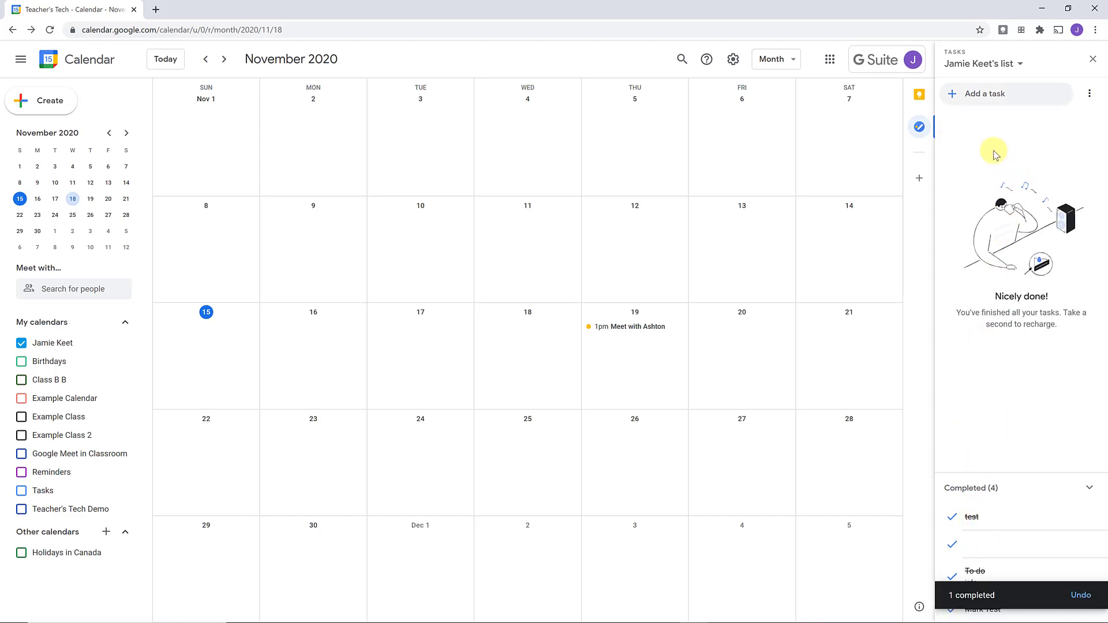
- Add a task titled "Test" to the task list, open its details and check which lists it can belong to
click(994, 97)
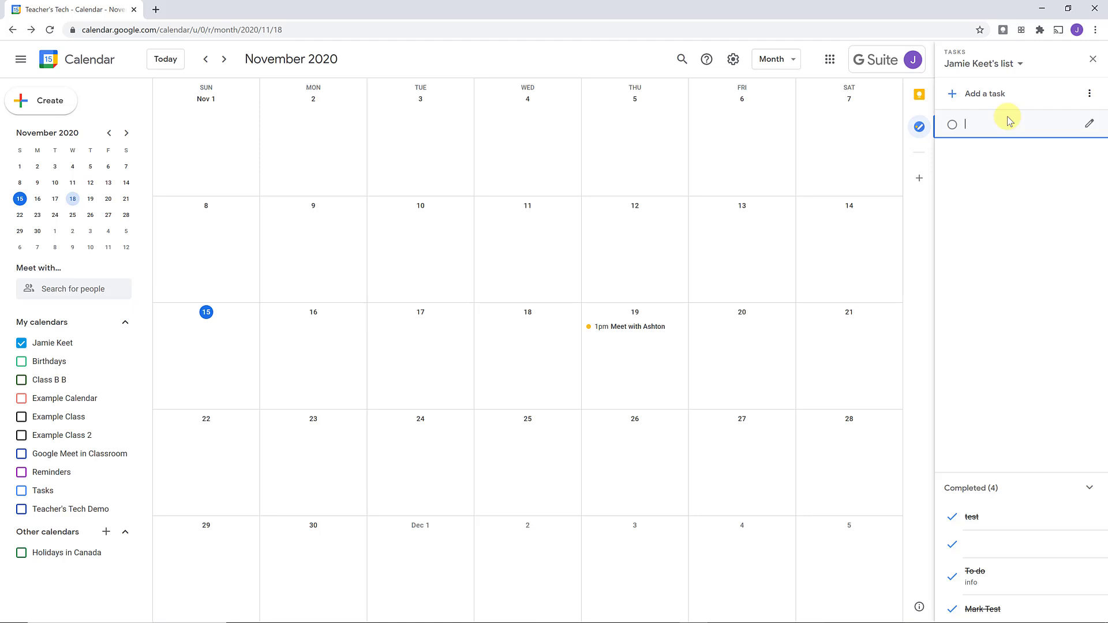
text(Test)
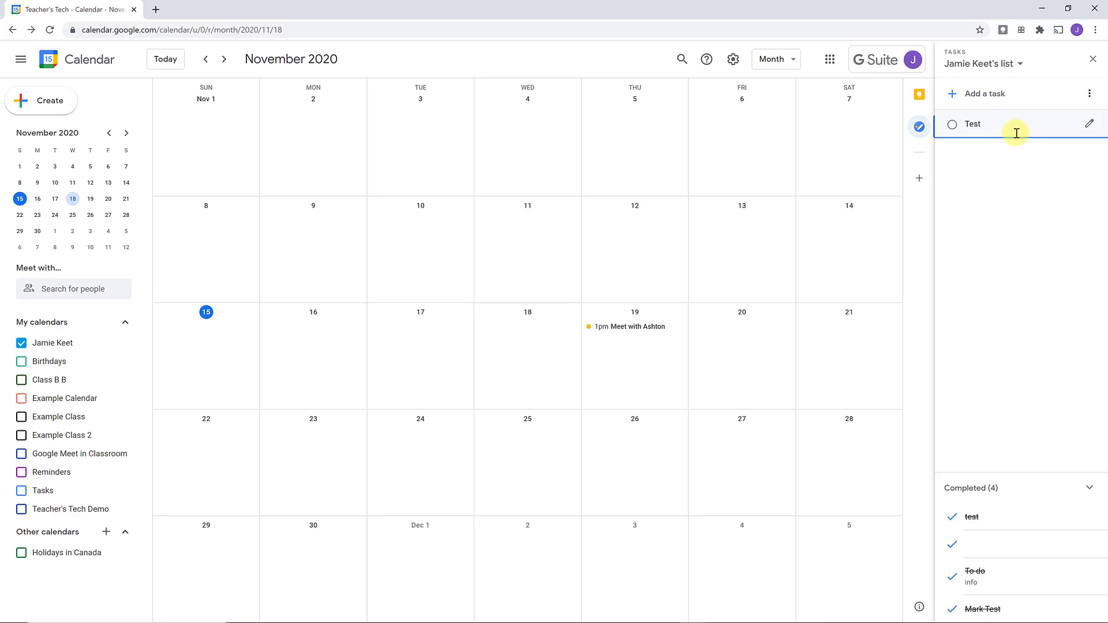
click(1089, 127)
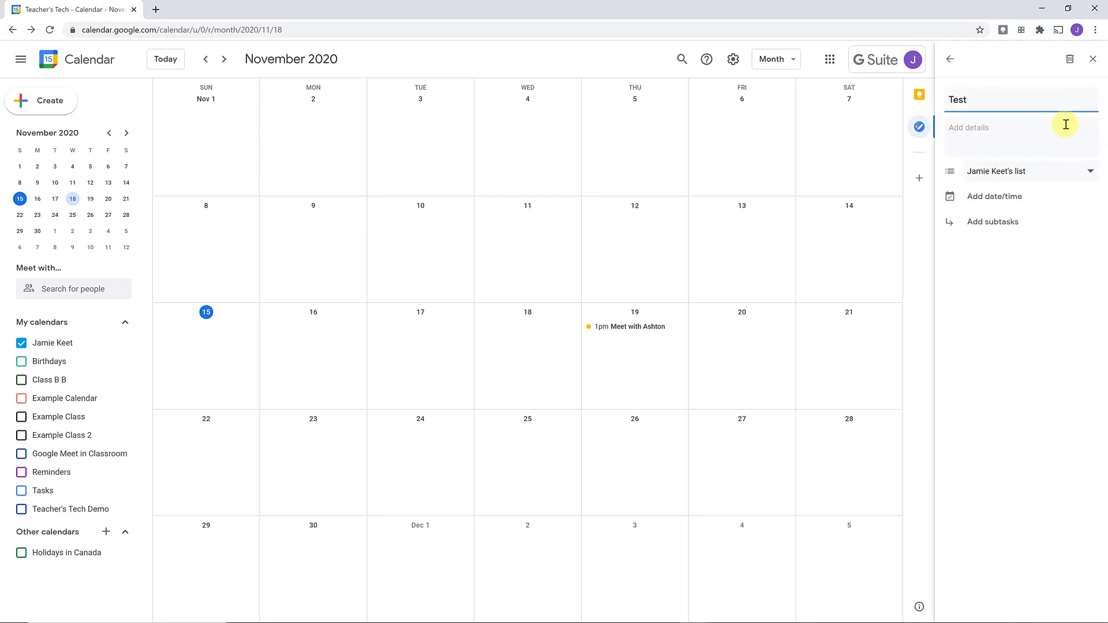
click(1085, 176)
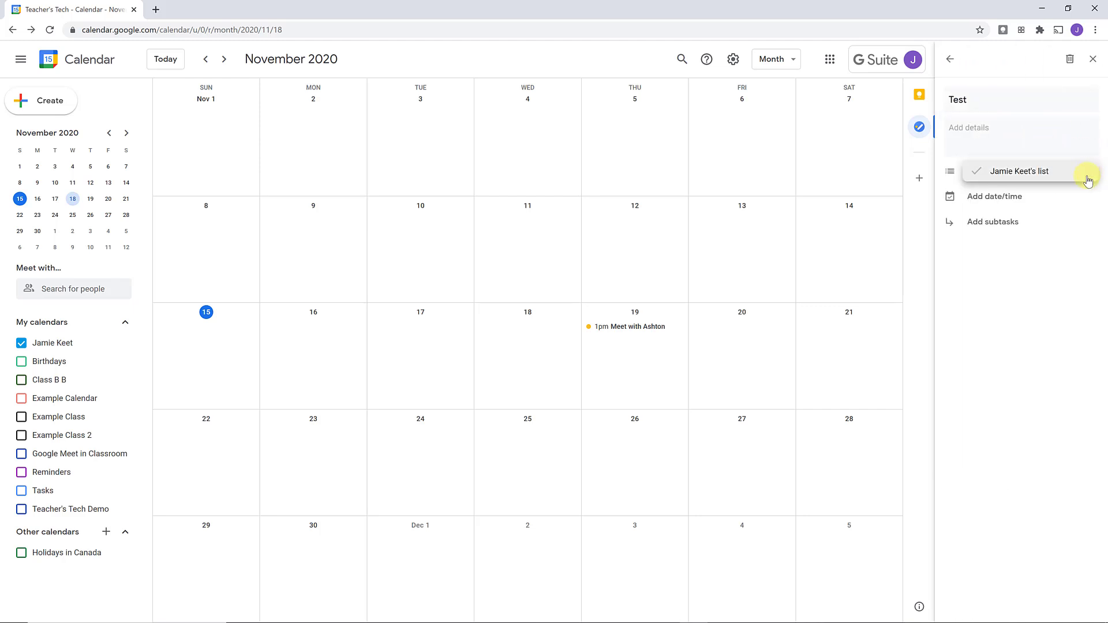
click(1075, 214)
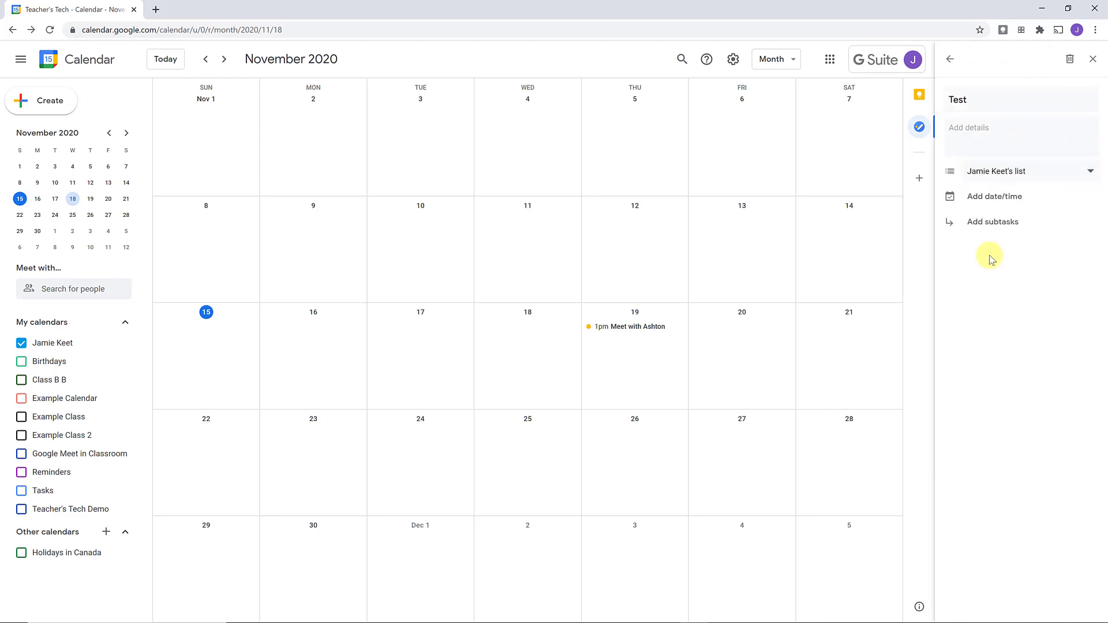
- Schedule the "Test" task for November 20 at 1:00 PM, display the Tasks calendar and return to the task list
click(1010, 196)
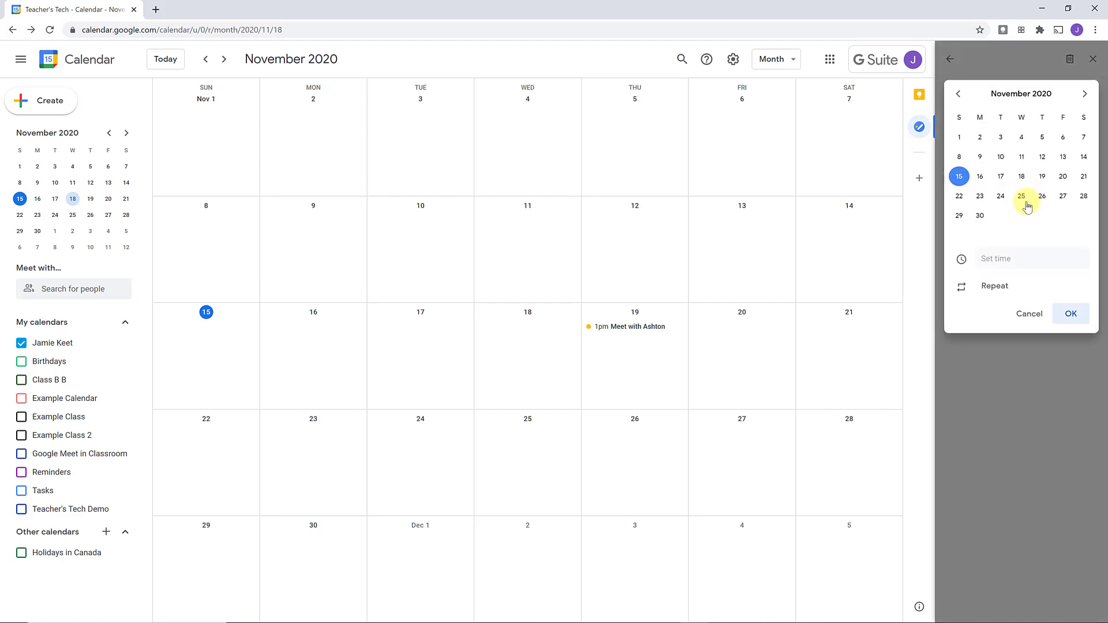
click(1062, 182)
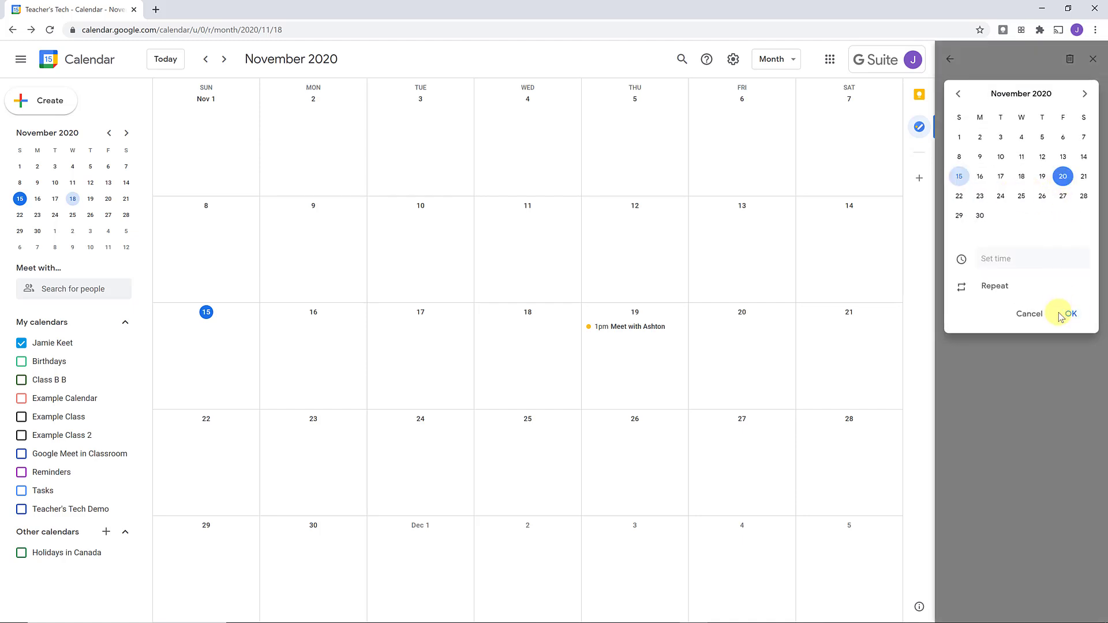
click(1007, 262)
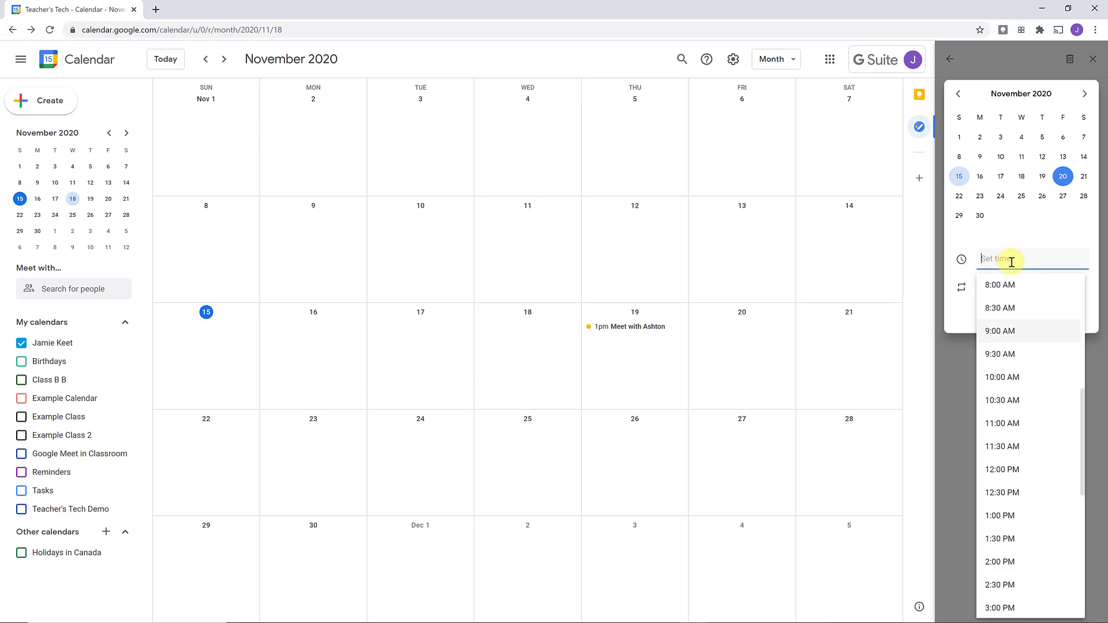
click(1001, 521)
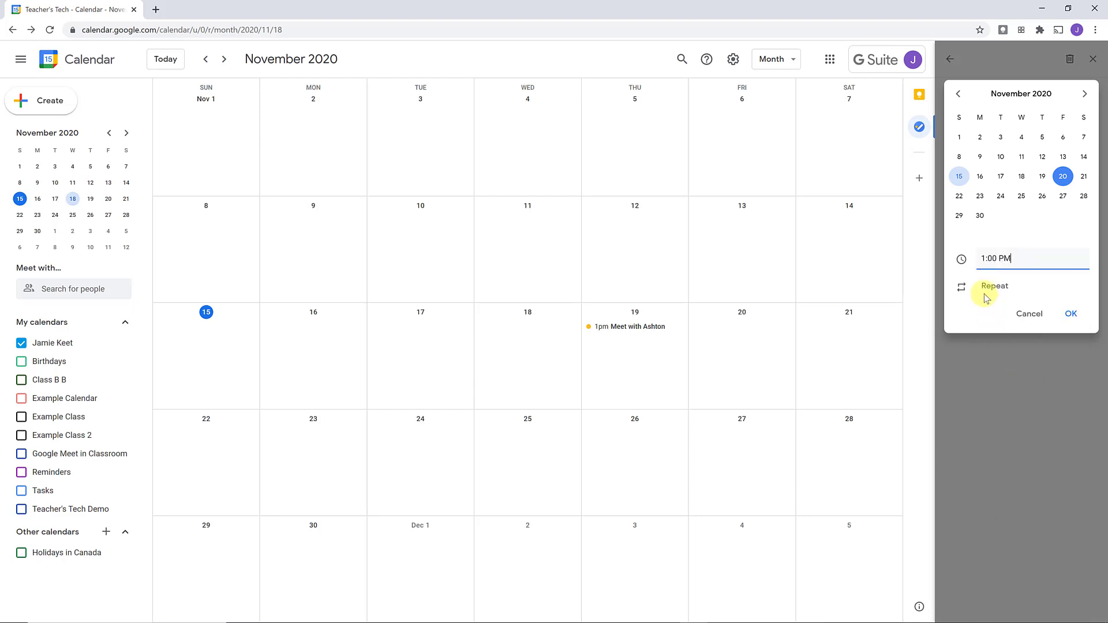
click(1070, 314)
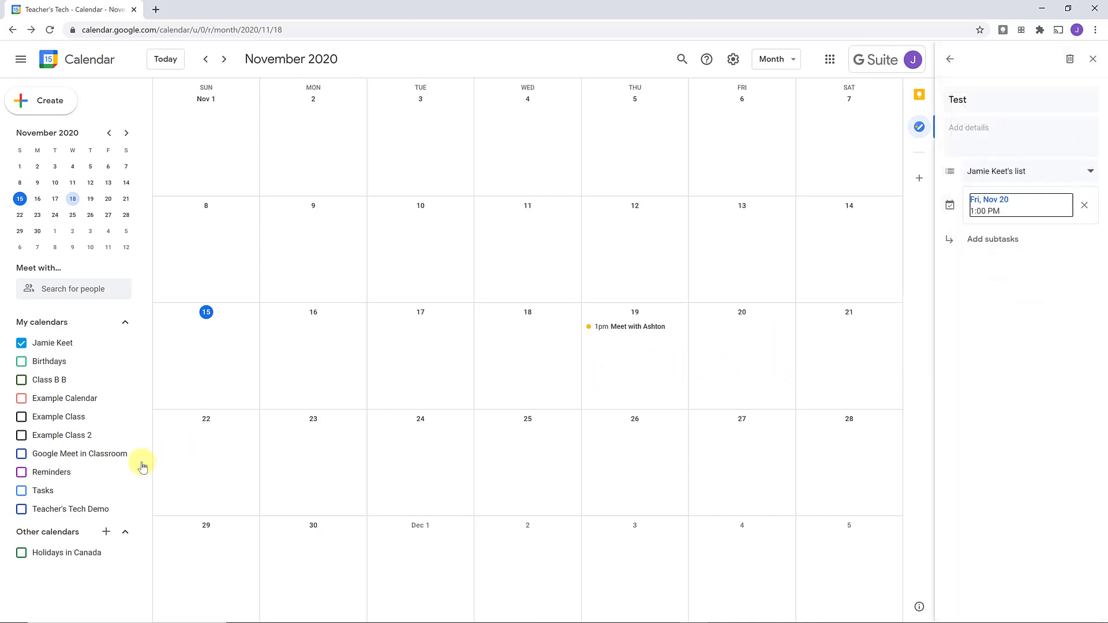
click(21, 491)
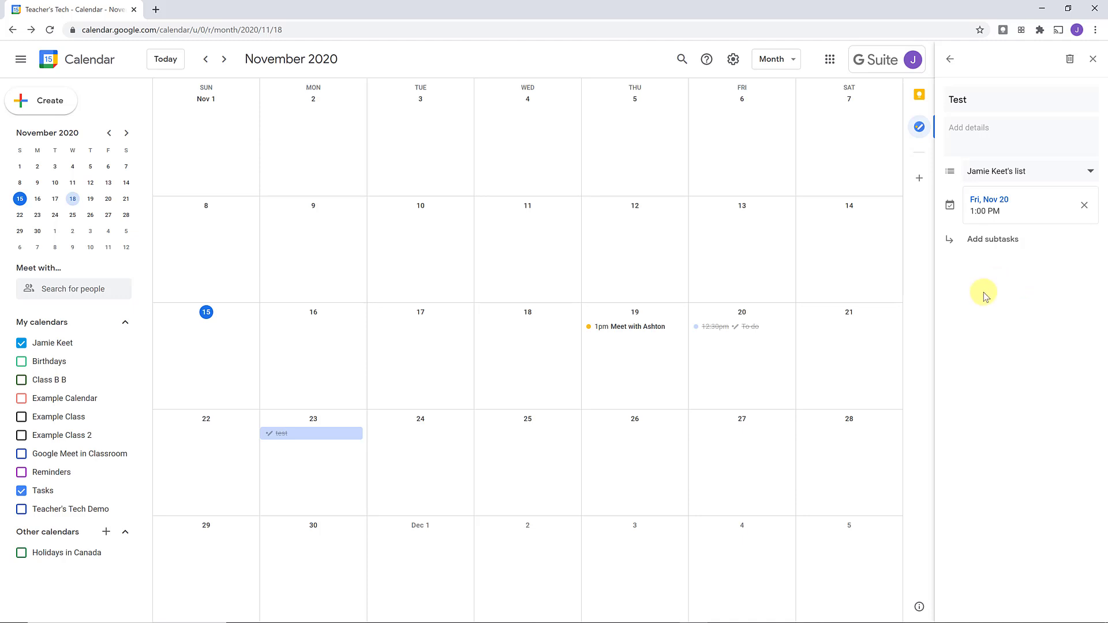
click(949, 59)
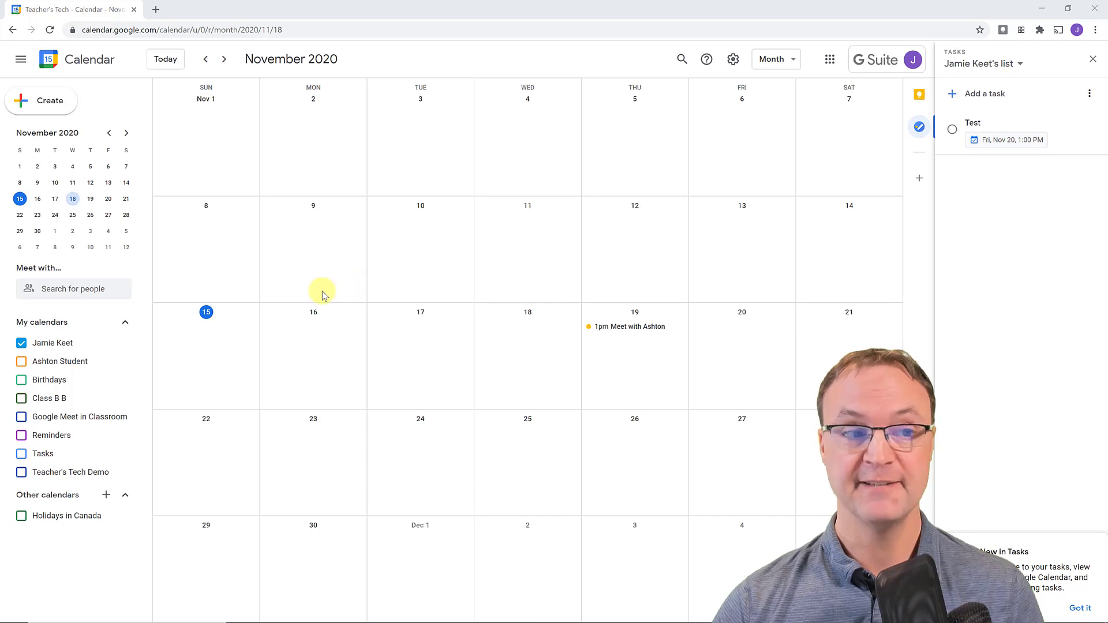
- Hide and restore the calendar sidebar, and subscribe to the student's calendar from the suggested accounts
click(21, 61)
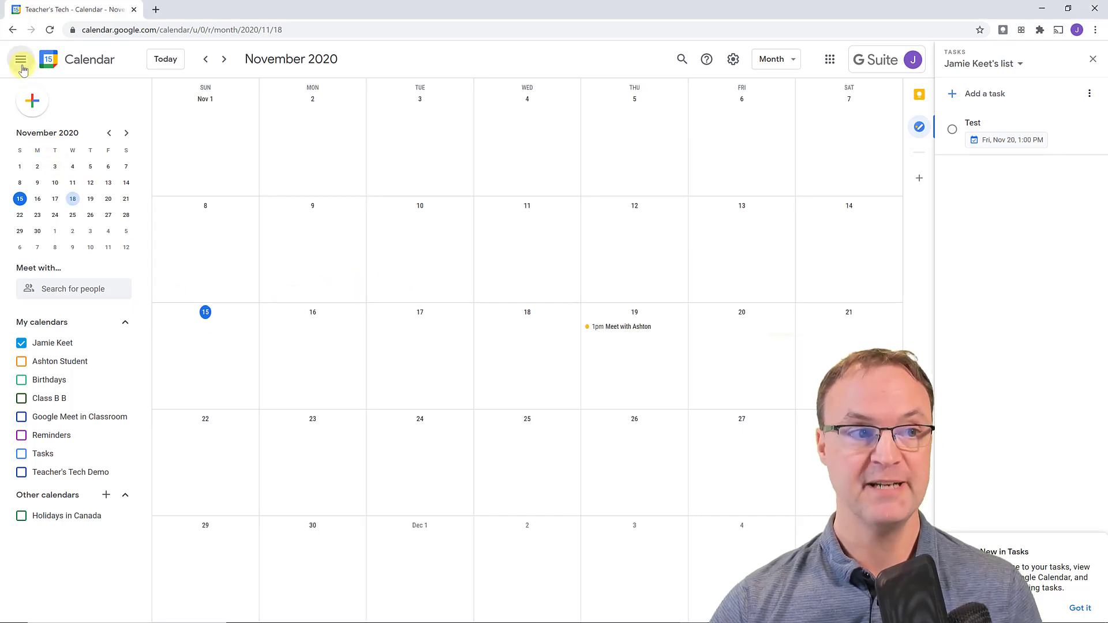
click(22, 63)
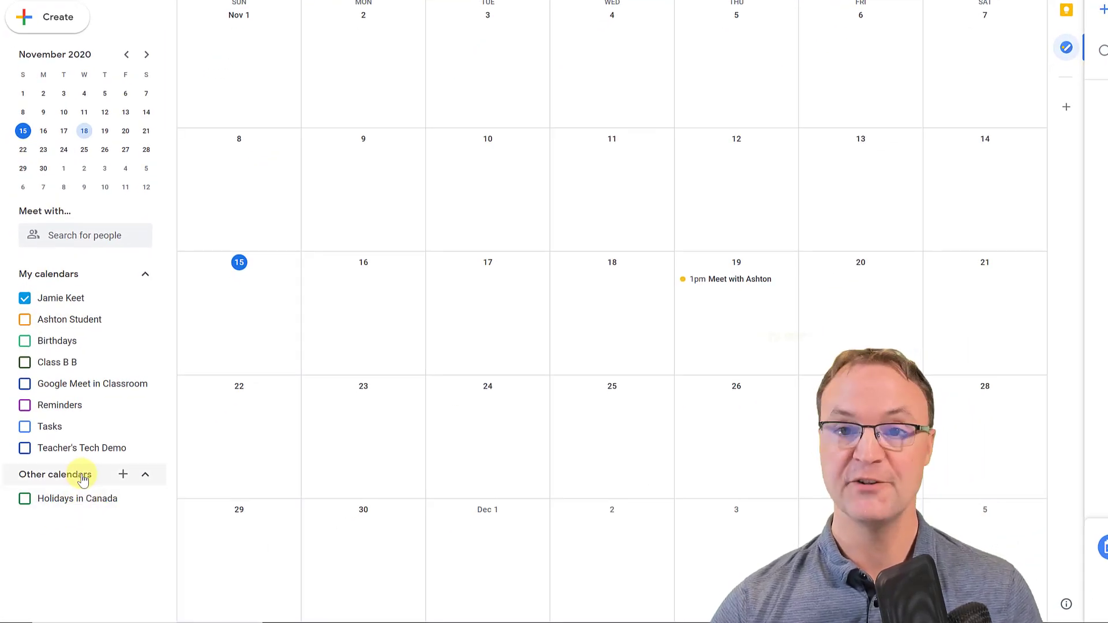
click(123, 477)
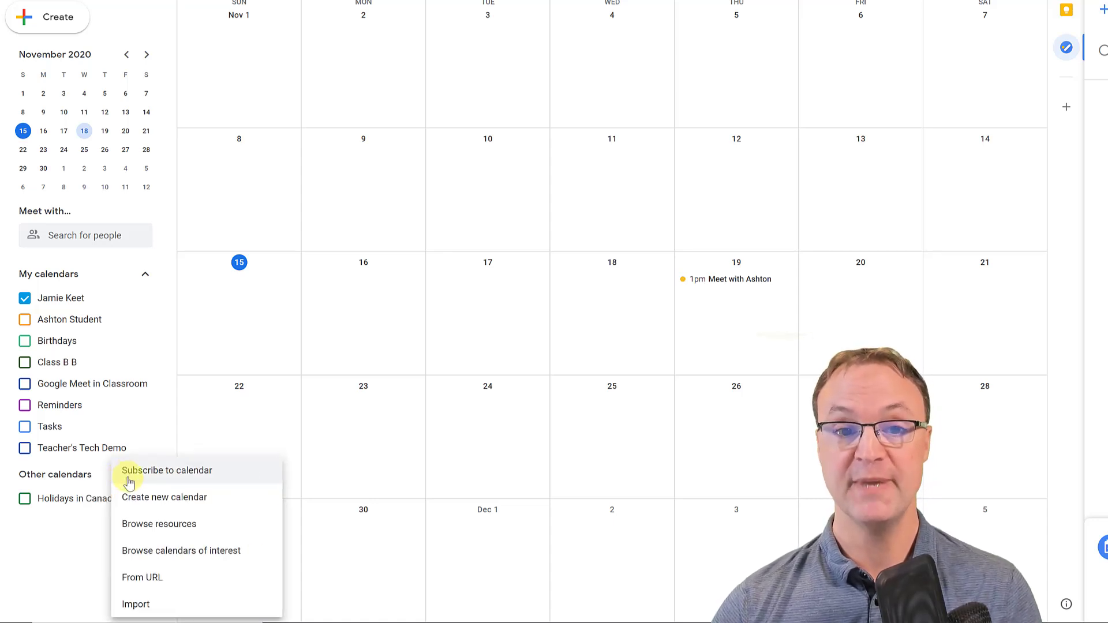
click(132, 481)
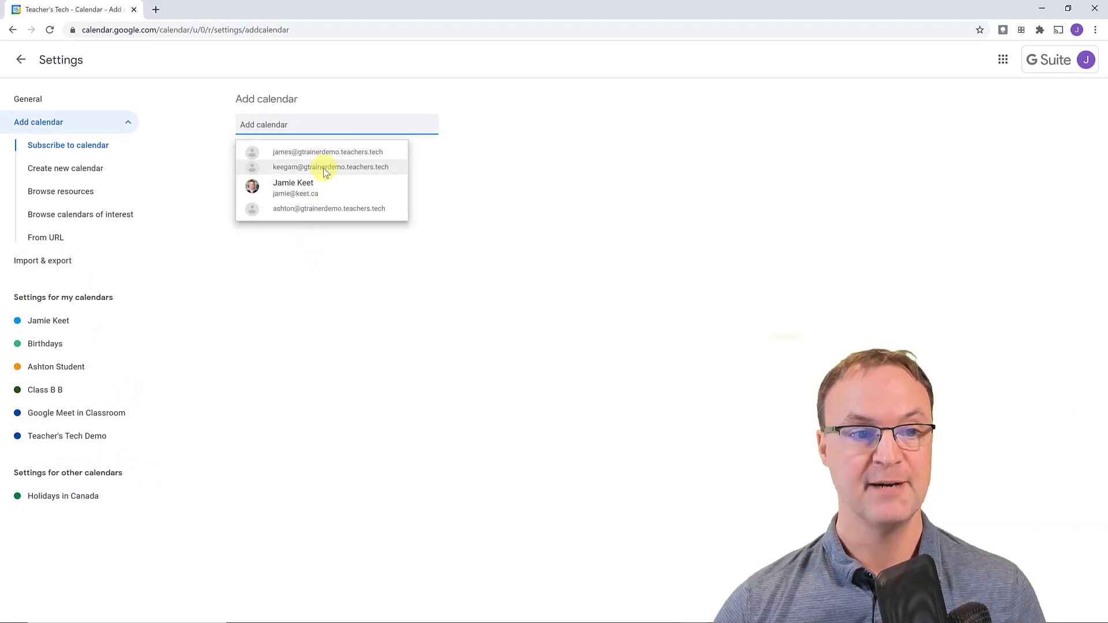
click(313, 211)
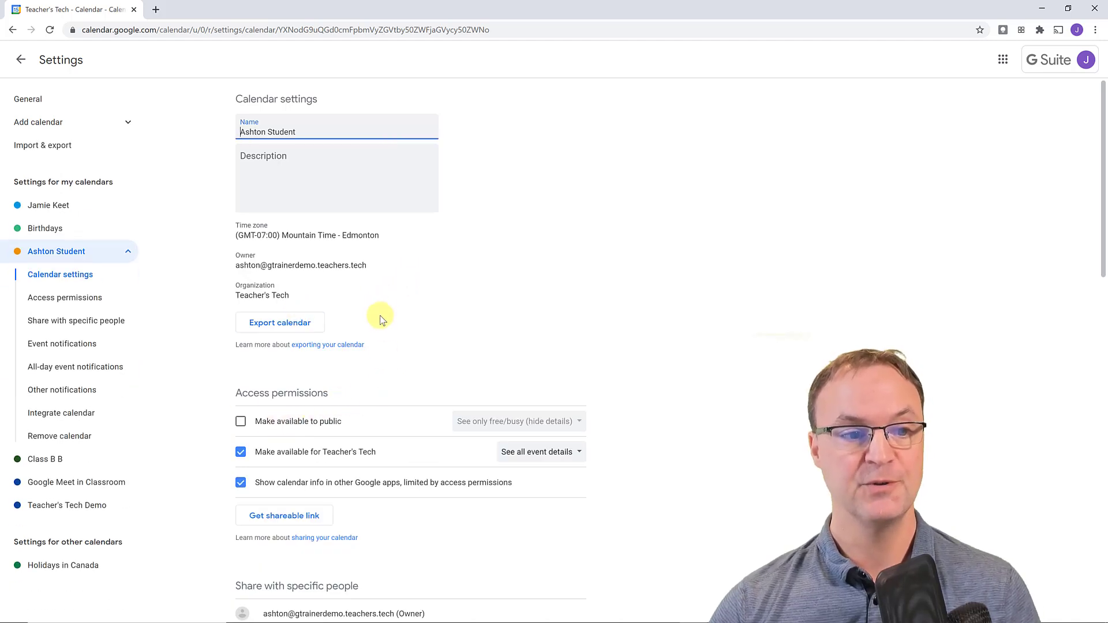
- Examine the student calendar's access permissions, sharing, notification, integration and removal settings
scroll(379, 317, down, 2)
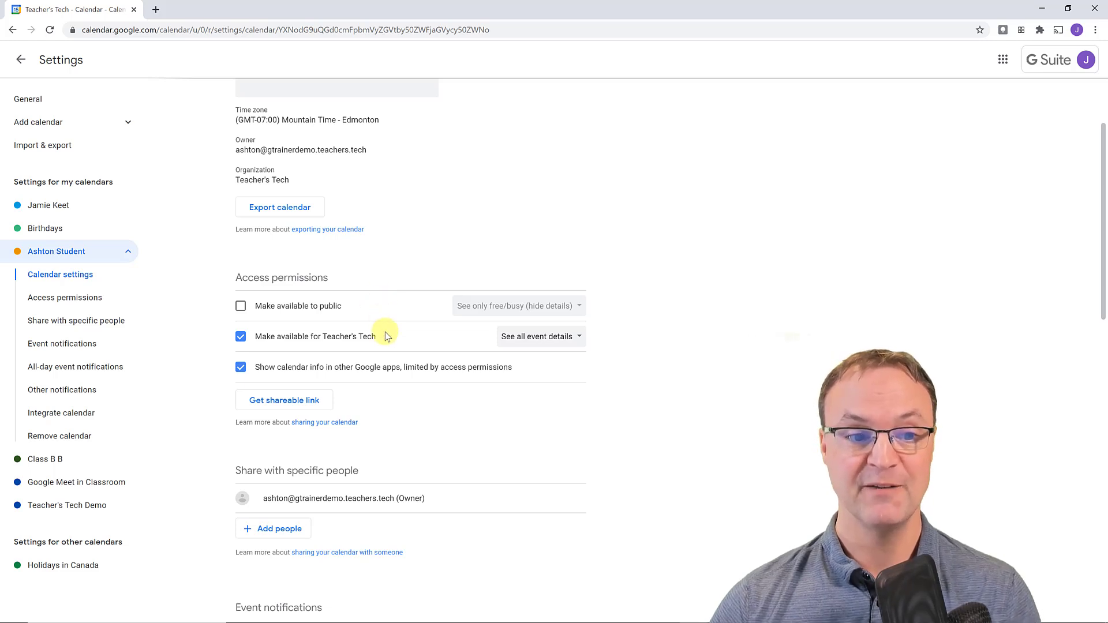
scroll(386, 323, down, 2)
scroll(398, 317, down, 1)
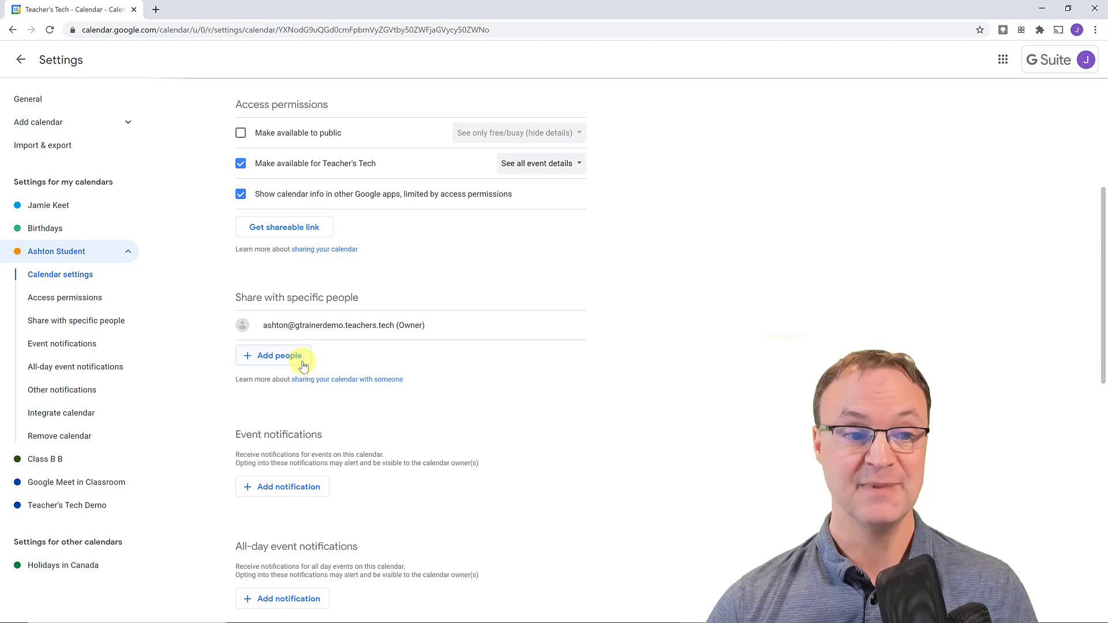
scroll(440, 443, down, 2)
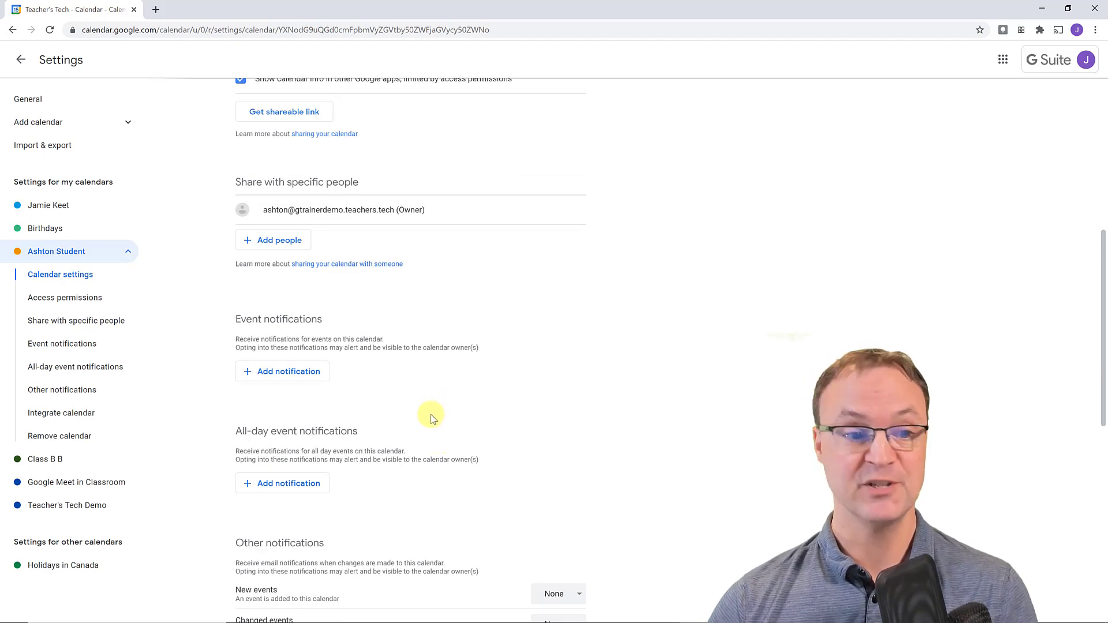
scroll(430, 415, down, 3)
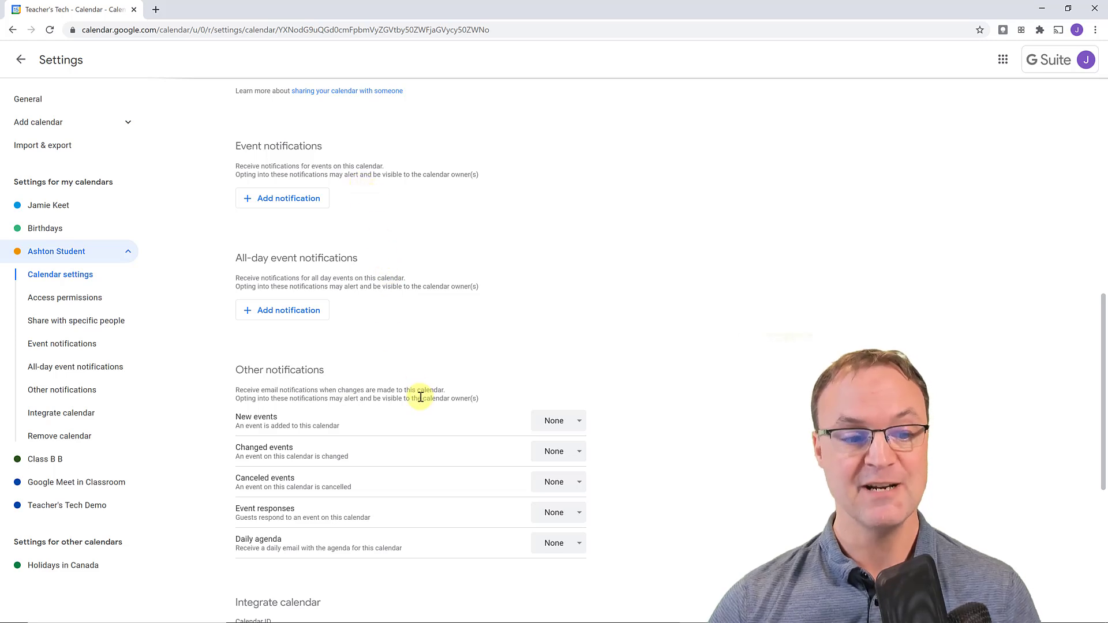
scroll(430, 321, down, 3)
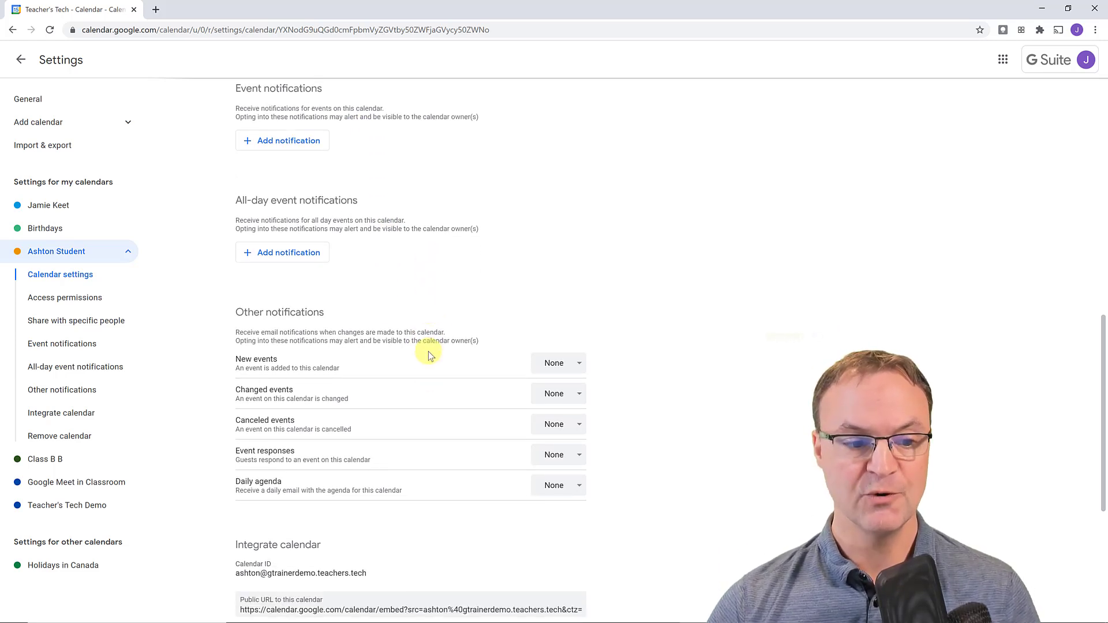
scroll(429, 356, down, 1)
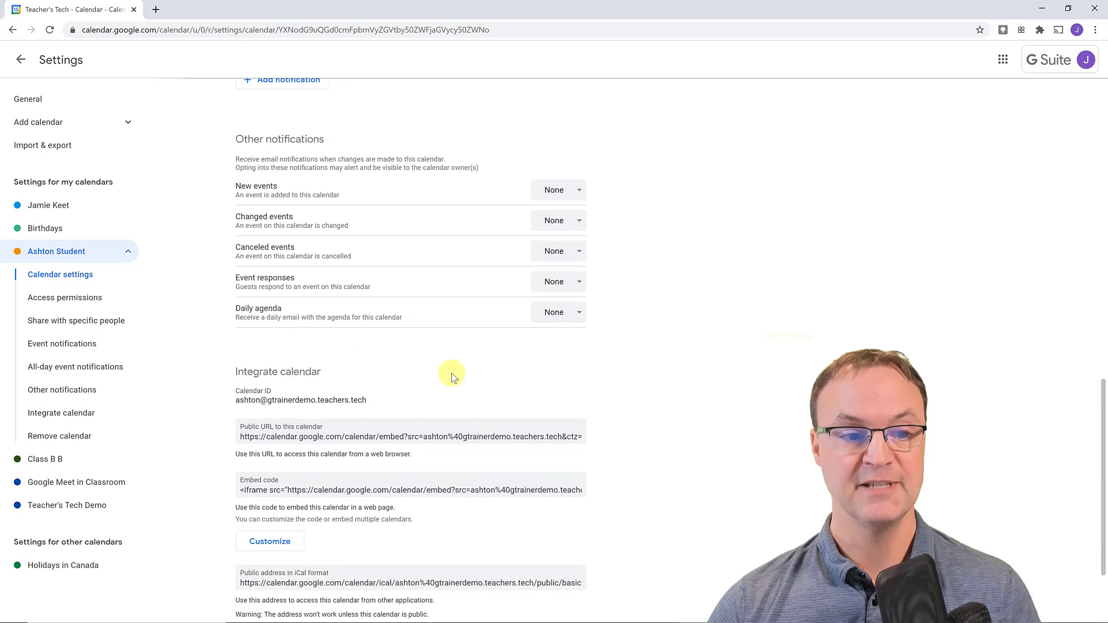
scroll(441, 438, down, 2)
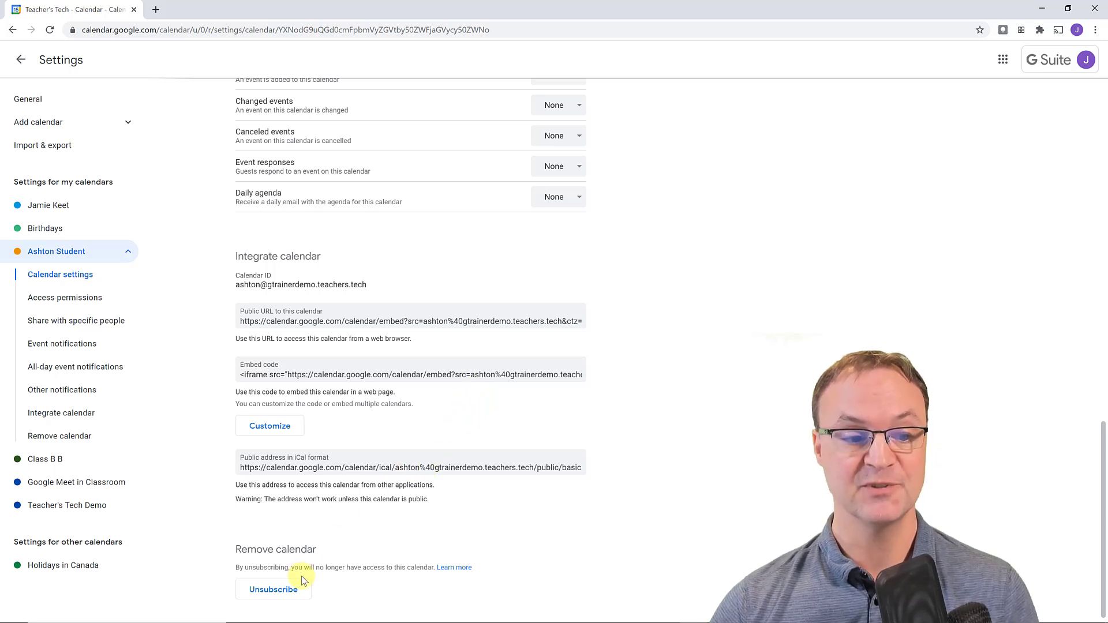
- Return to the month view, toggle the student's calendar off and on, and unsubscribe from it
click(19, 63)
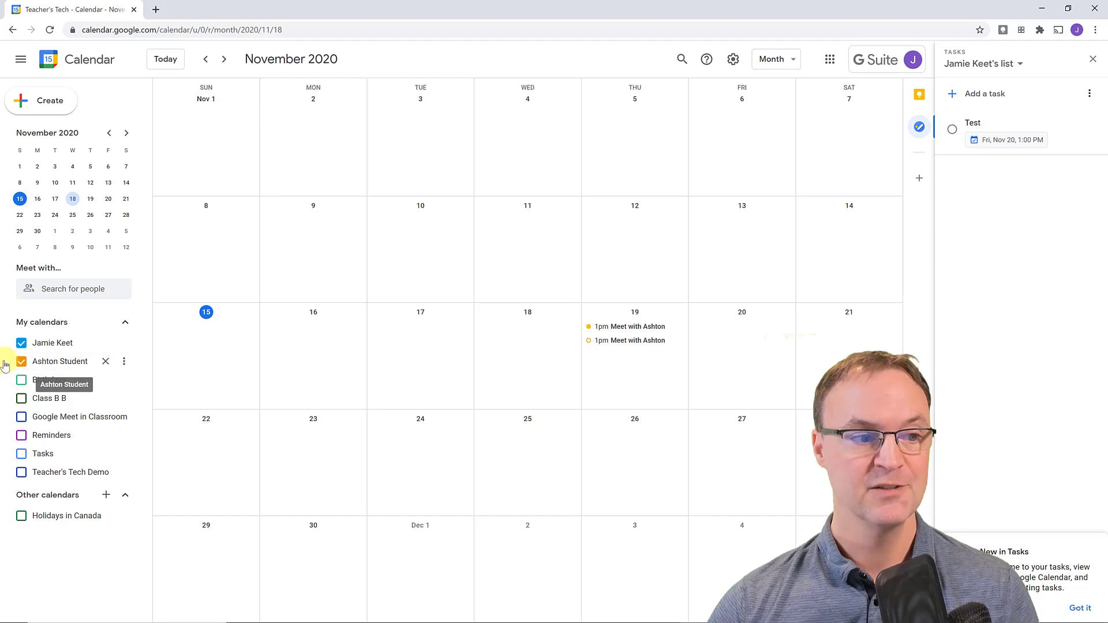
click(22, 362)
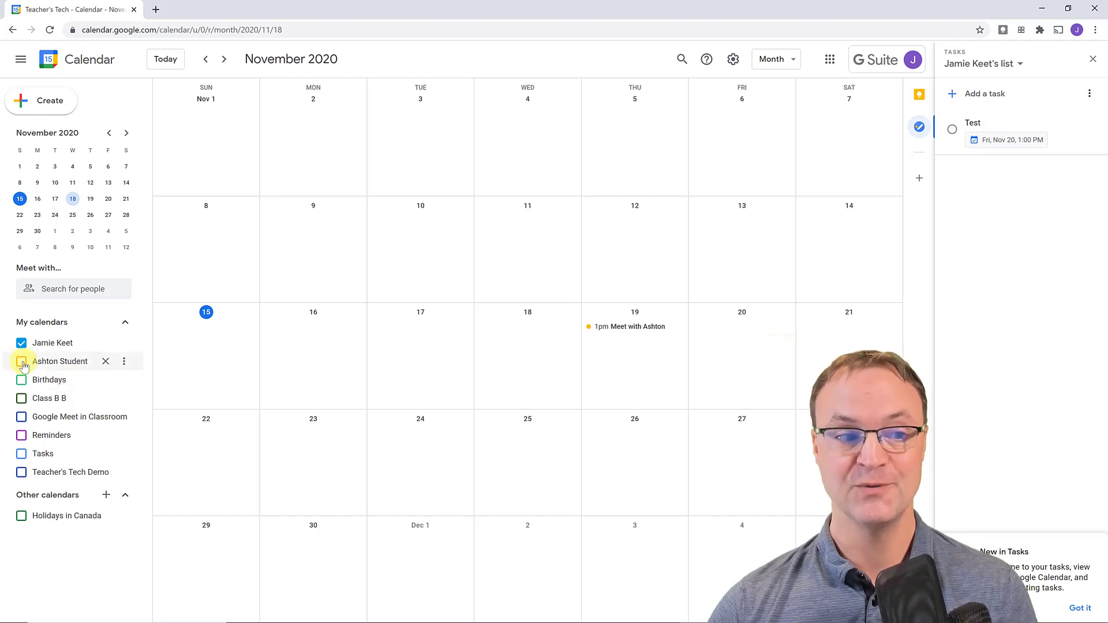
click(22, 363)
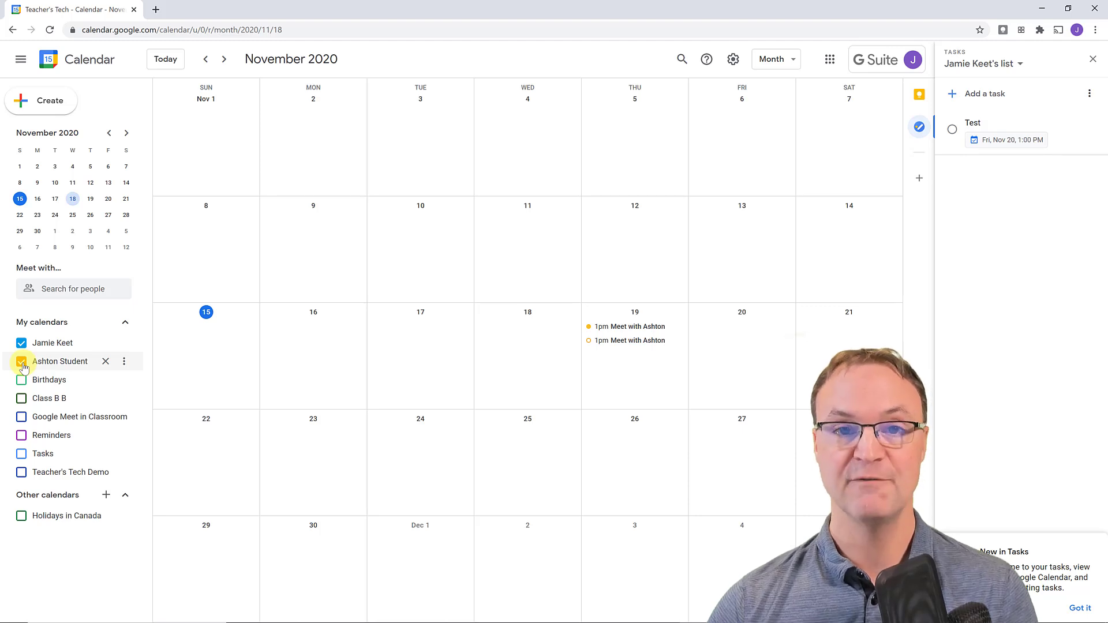
click(105, 363)
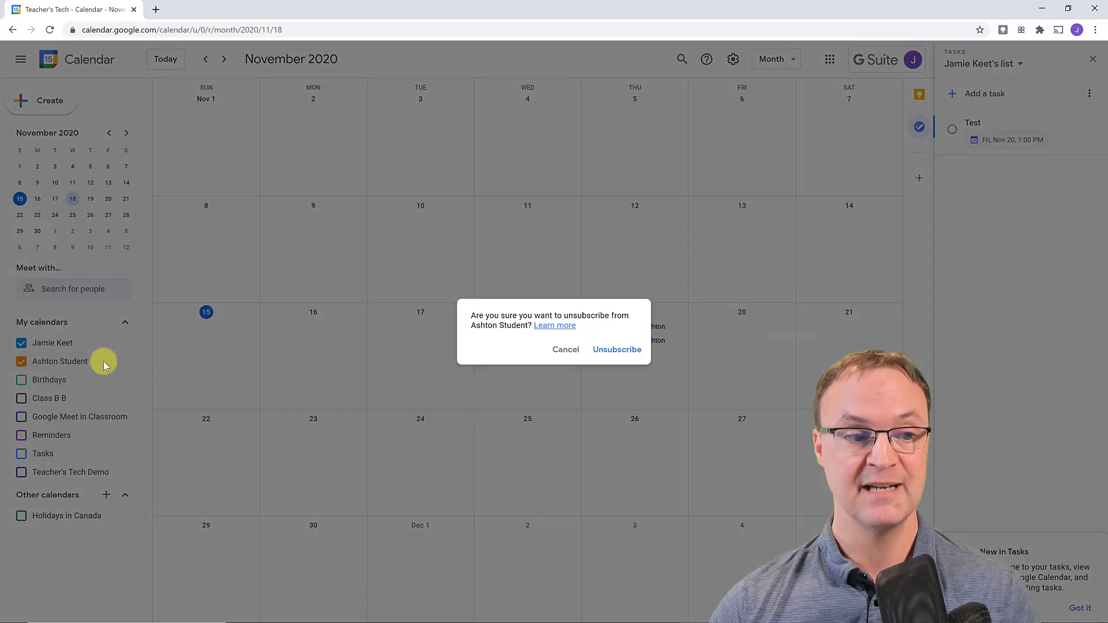
click(620, 350)
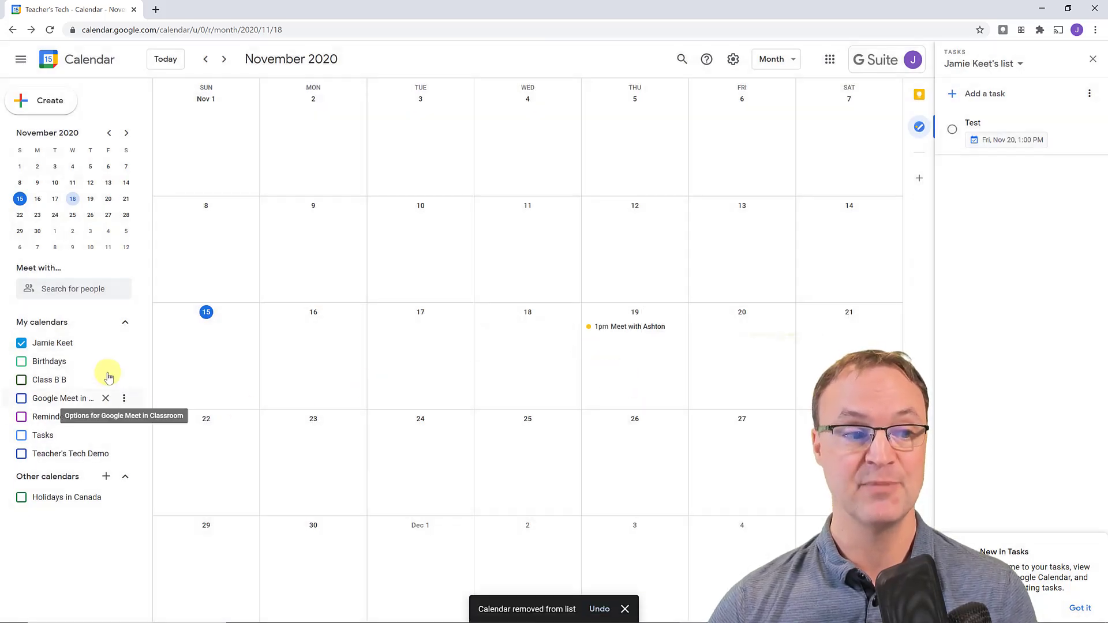
- Create a new calendar named "Home" and check its options in the calendar list
click(106, 479)
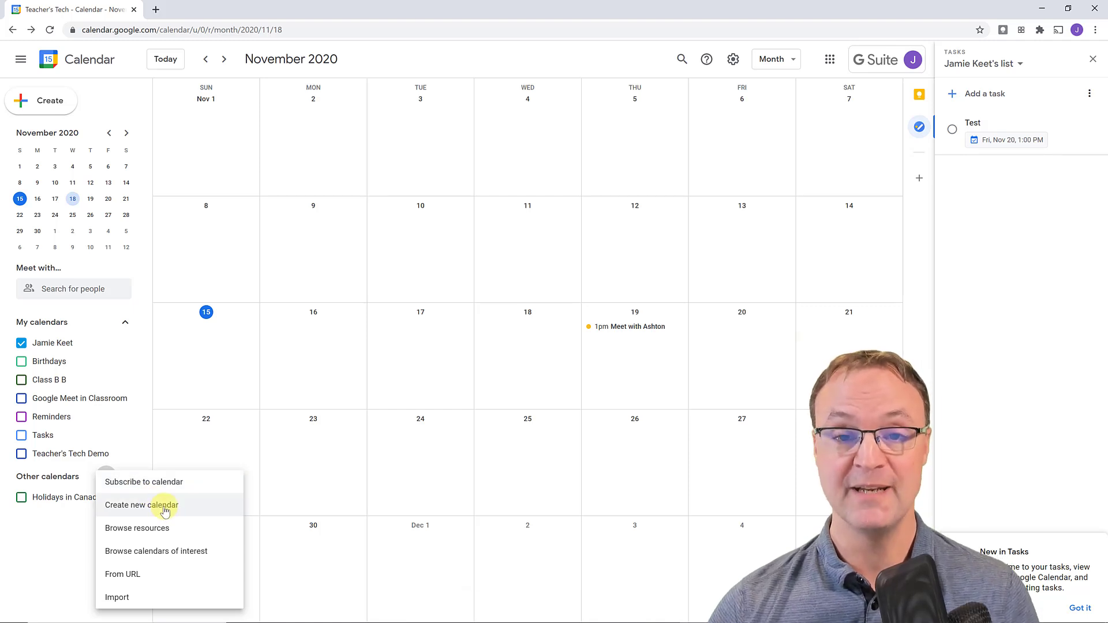
click(164, 510)
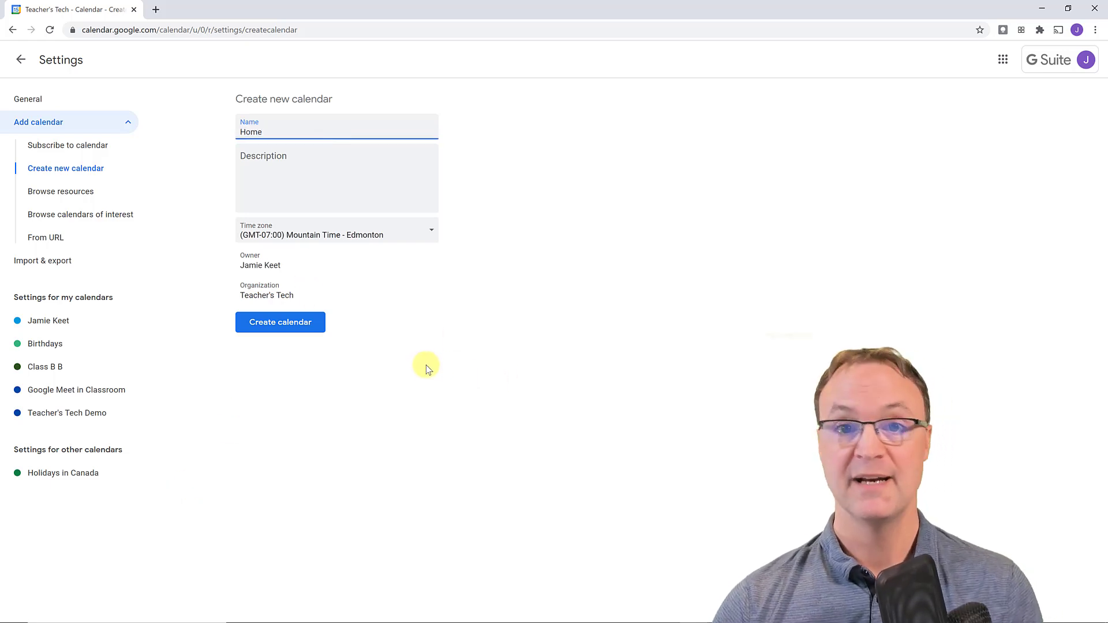
click(300, 326)
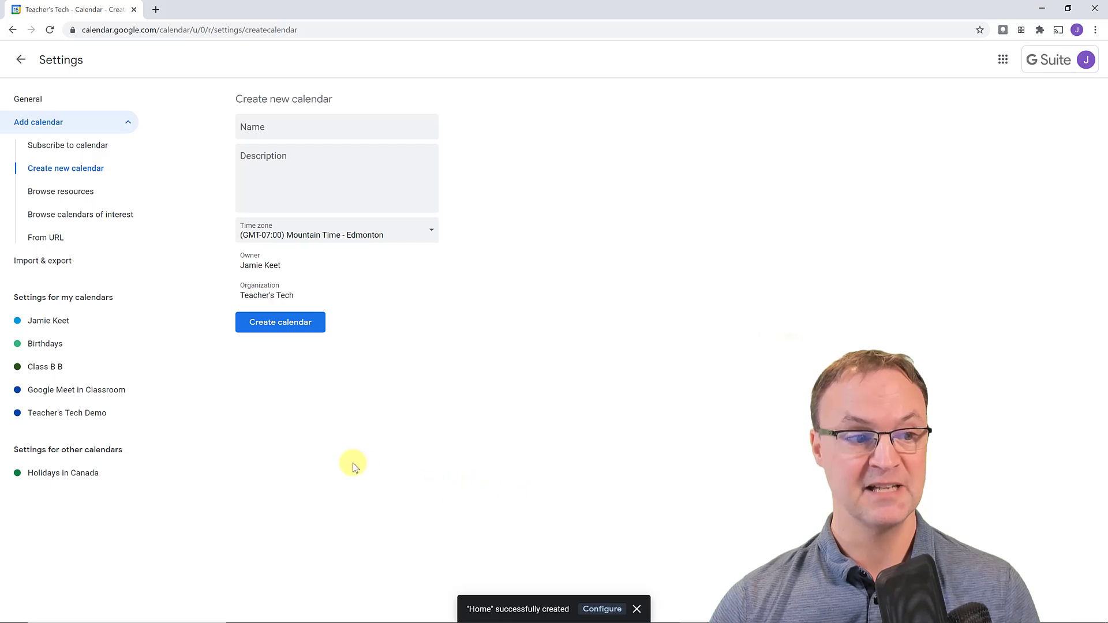
click(19, 61)
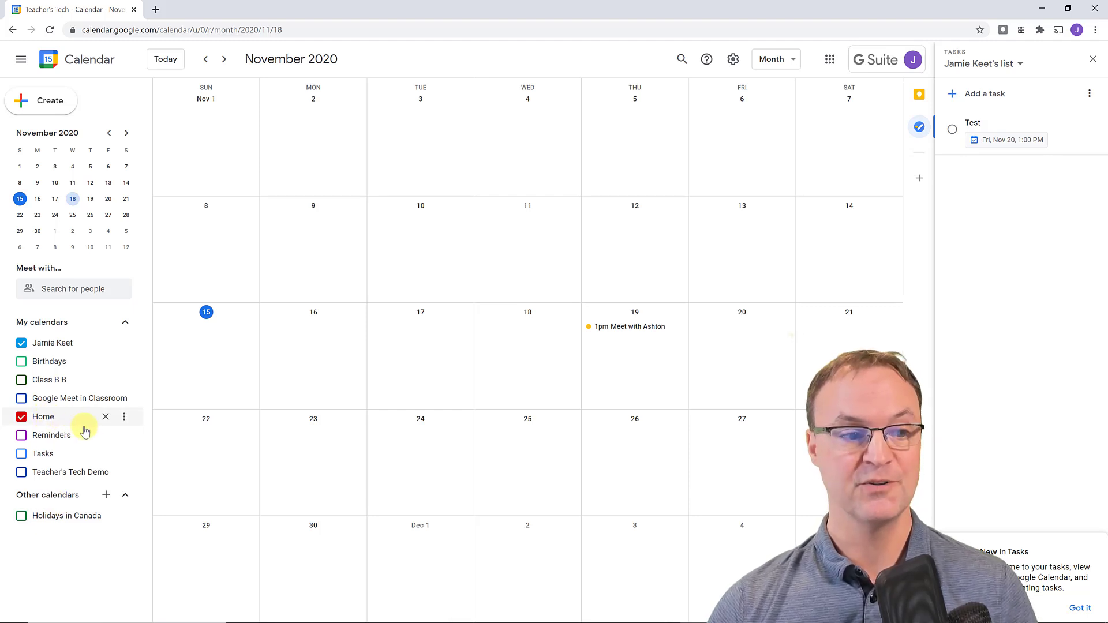
click(125, 417)
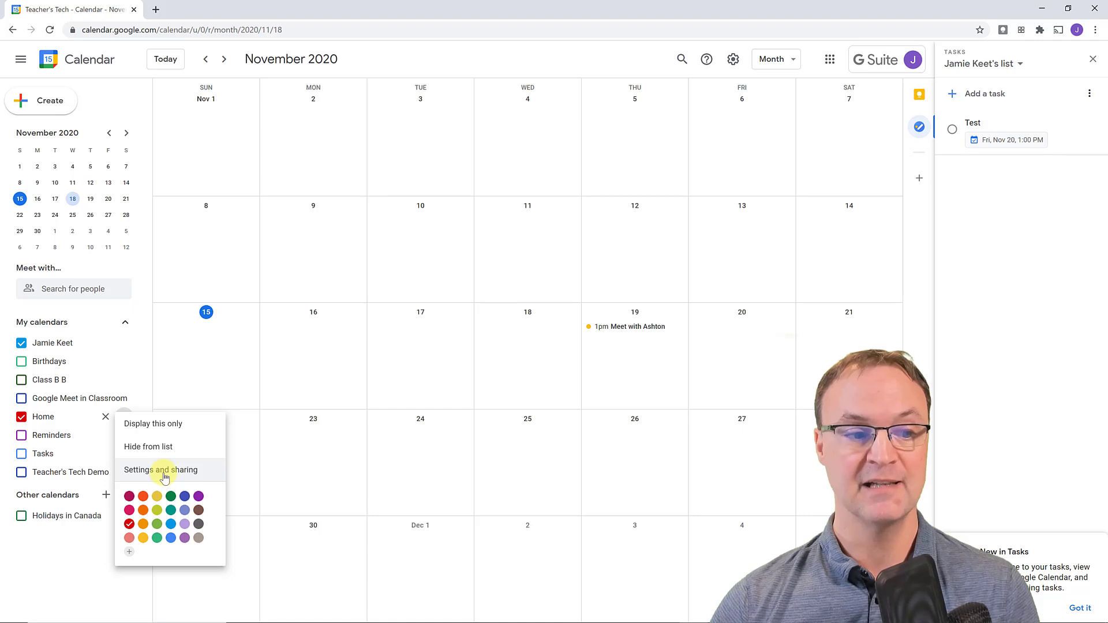
click(734, 60)
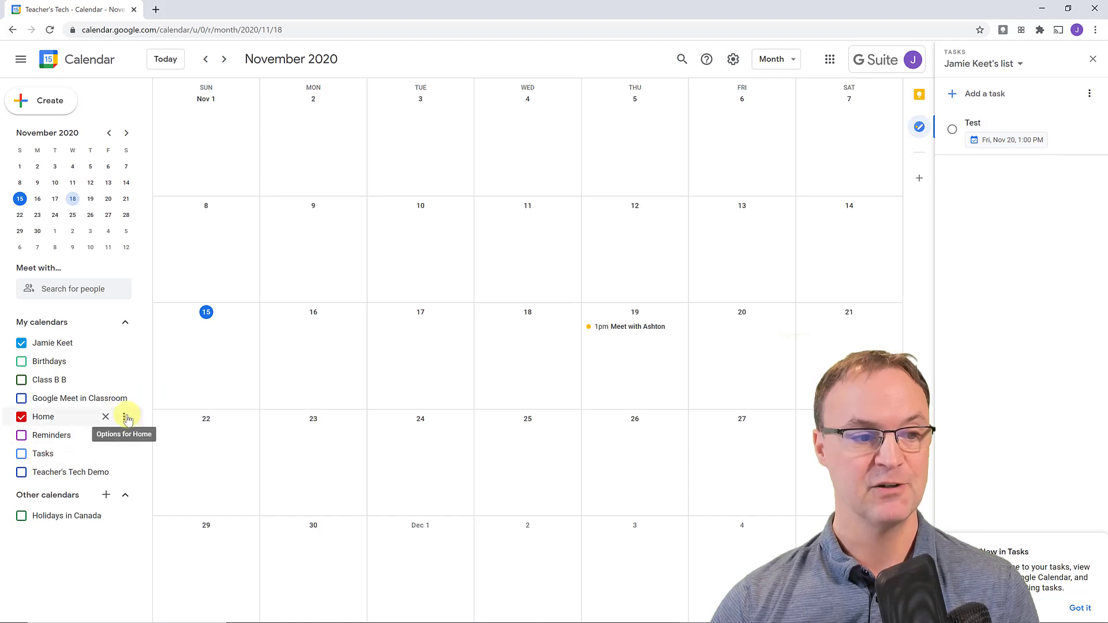
- Open the Home calendar's settings and review its details, auto-accept invitations and access permissions
click(126, 418)
click(157, 469)
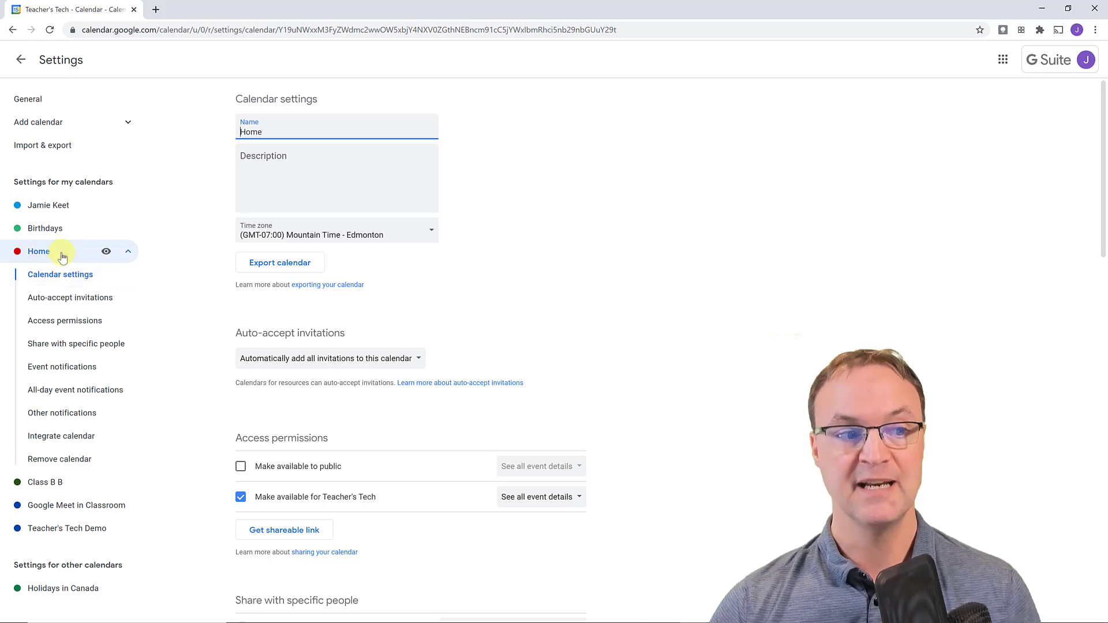
click(61, 277)
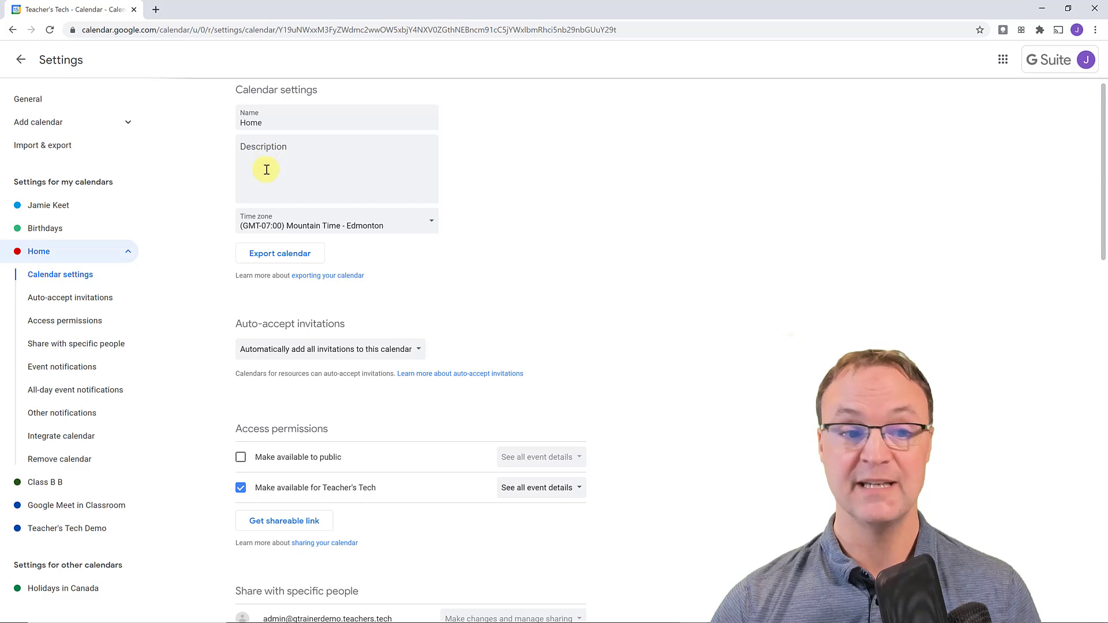
scroll(233, 259, down, 1)
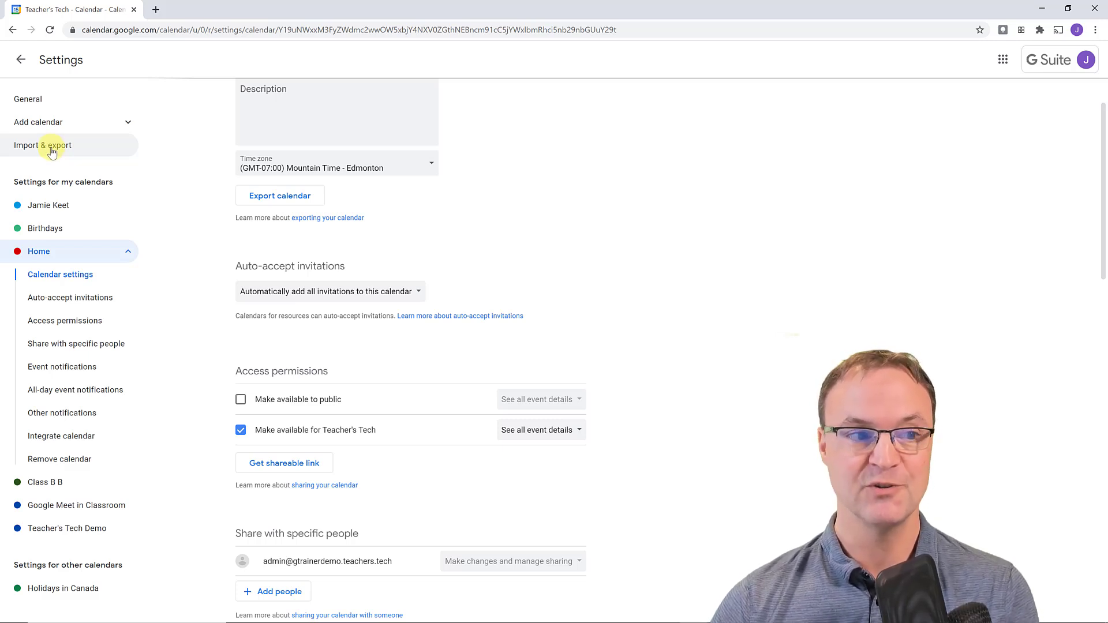
click(96, 304)
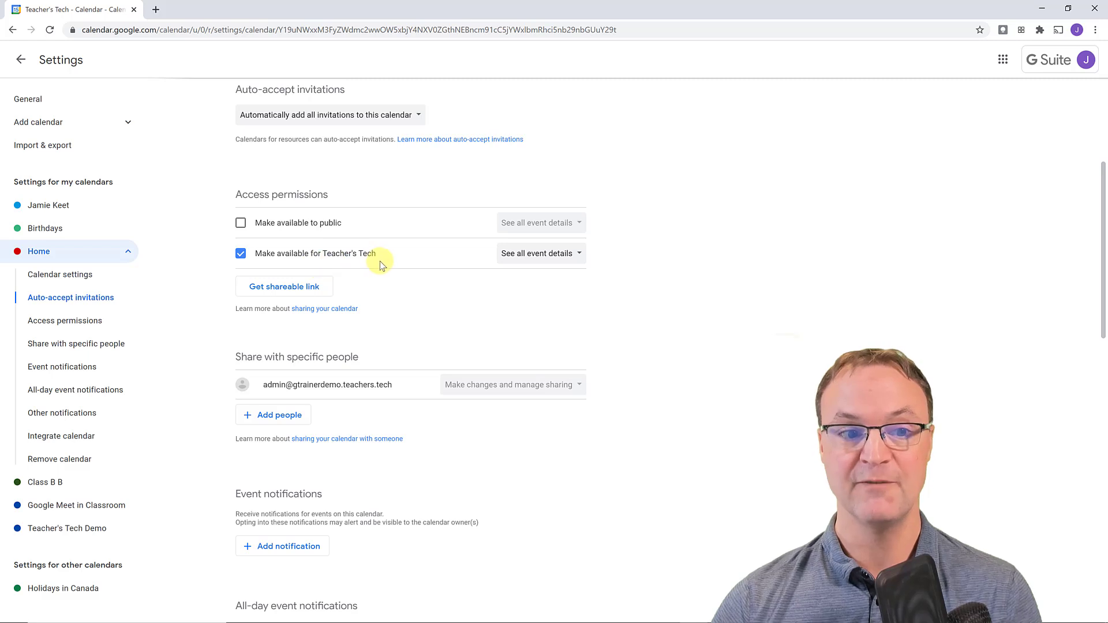
click(83, 329)
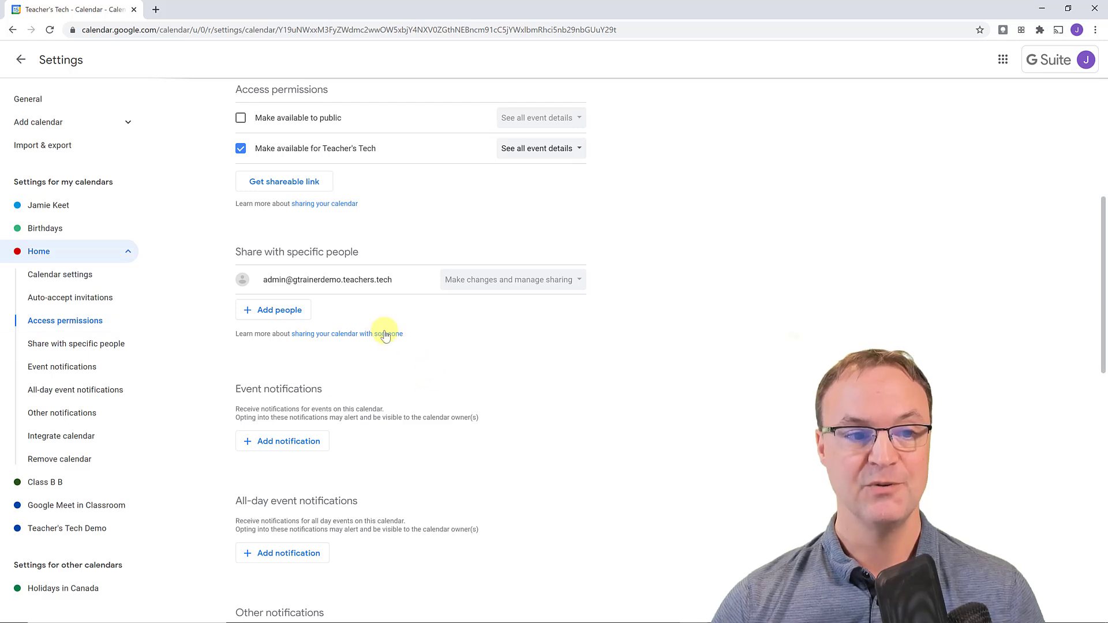
- Share the Home calendar with a suggested contact using the "See all event details" permission, and check the other permission levels available
click(286, 311)
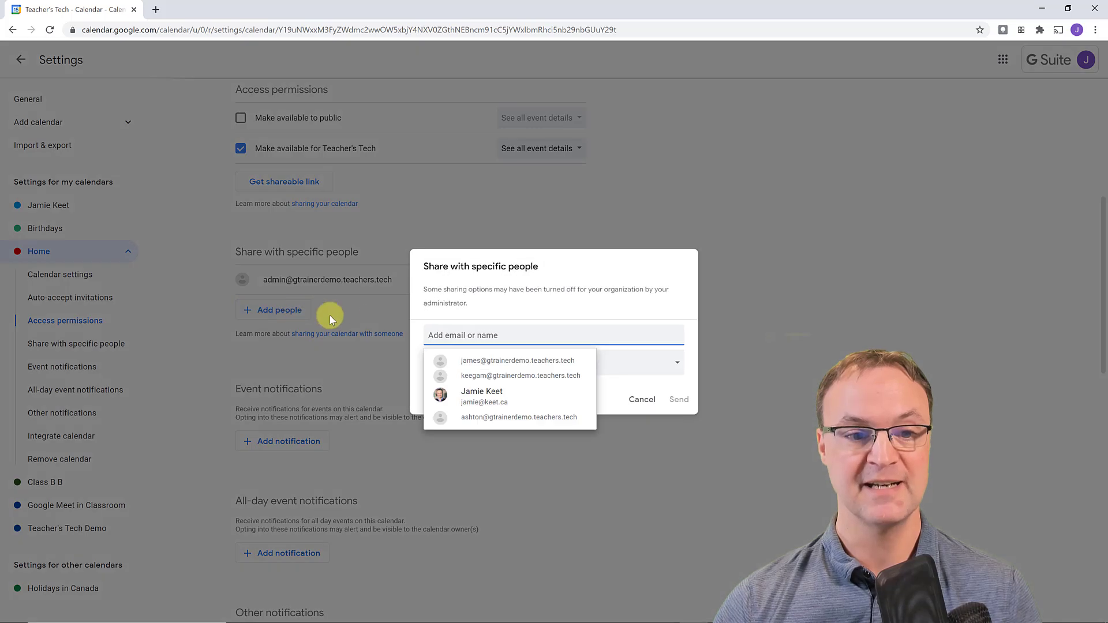
click(511, 376)
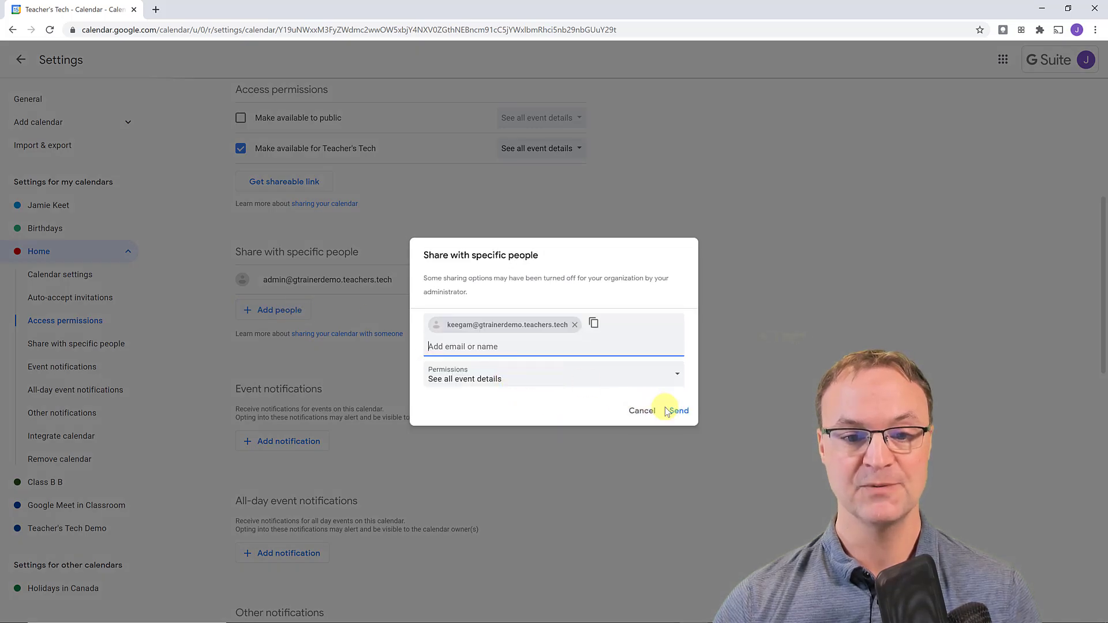
click(680, 412)
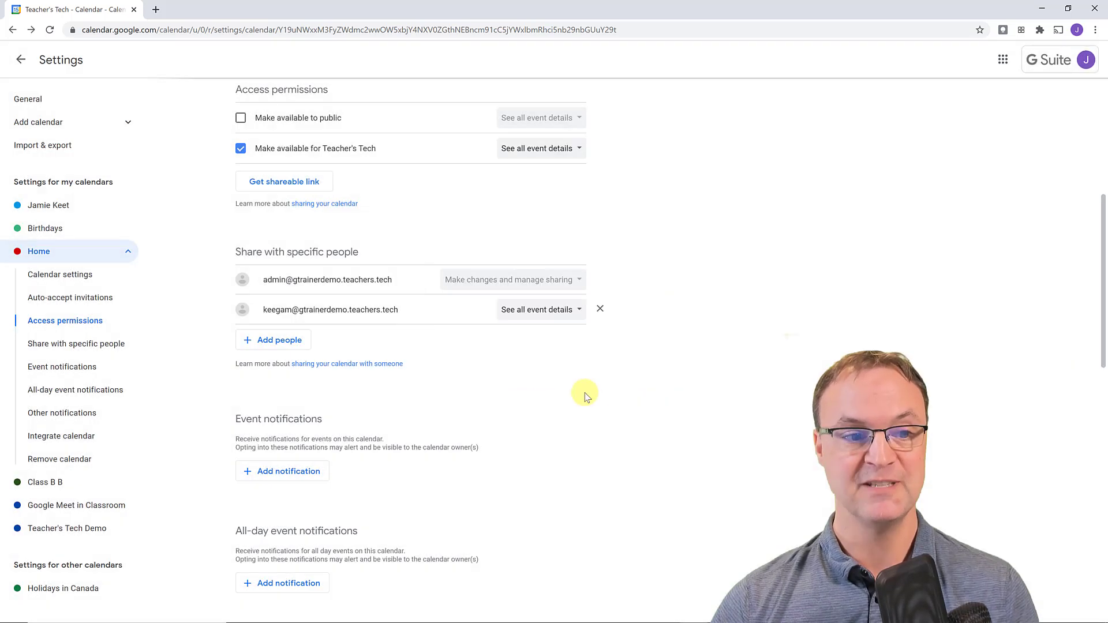
click(561, 318)
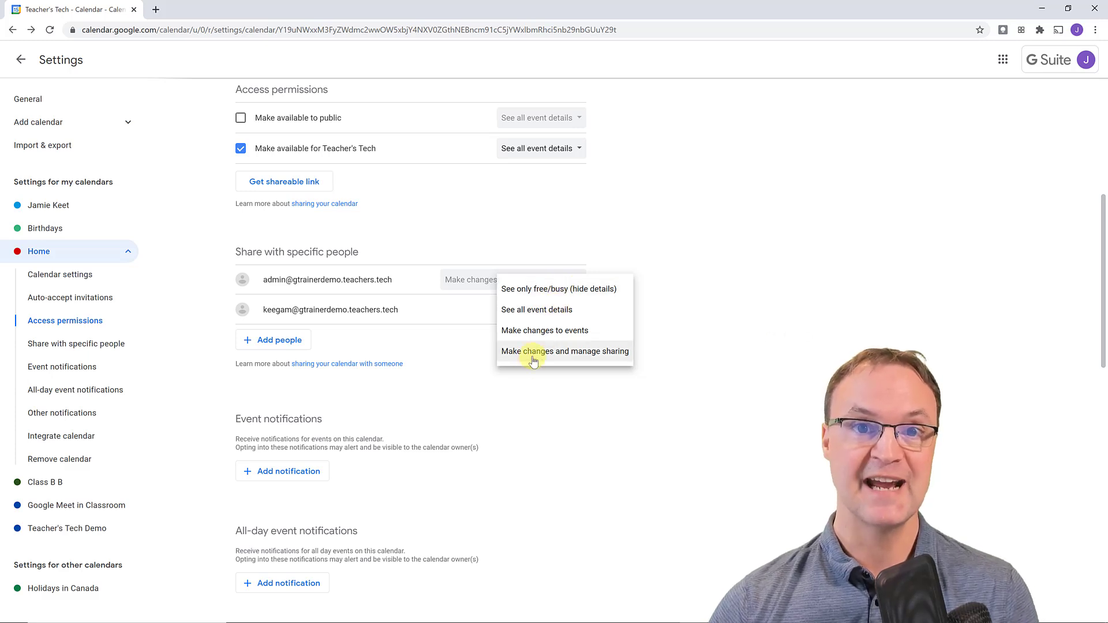
click(549, 406)
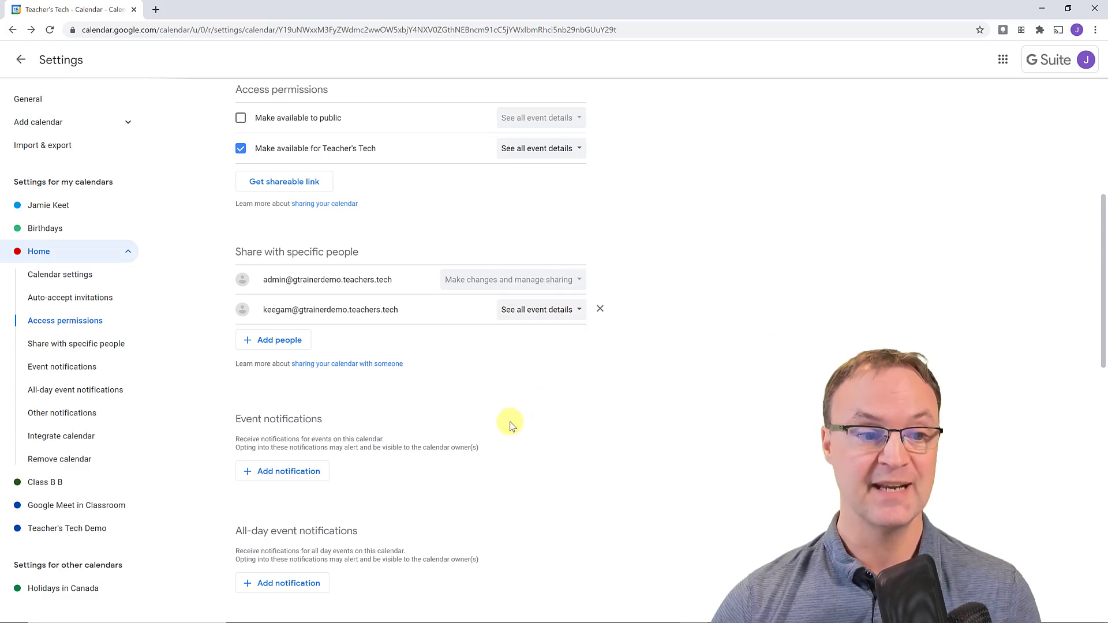
- Examine the Home calendar's notification, integration and removal settings, and return to the month view
scroll(508, 423, down, 1)
scroll(427, 404, down, 2)
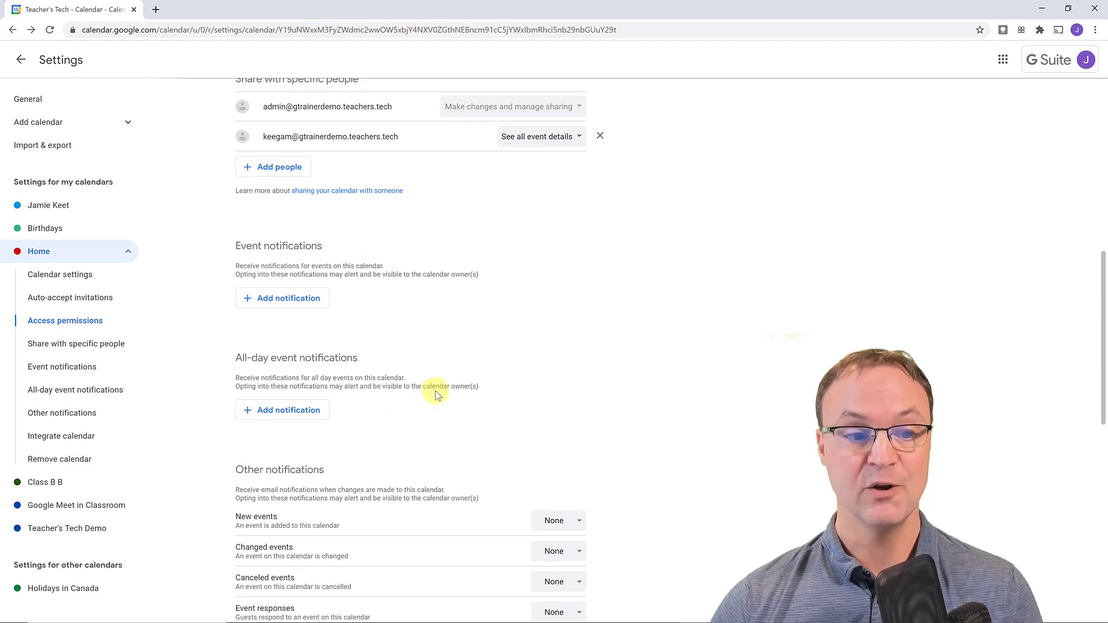
scroll(436, 394, down, 5)
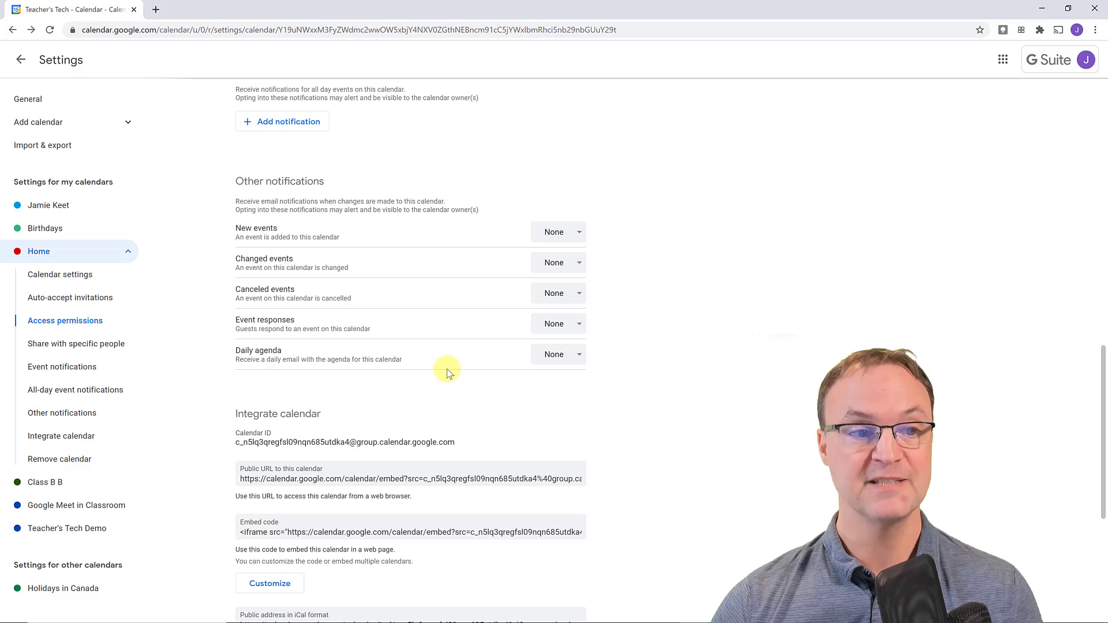
scroll(453, 358, down, 2)
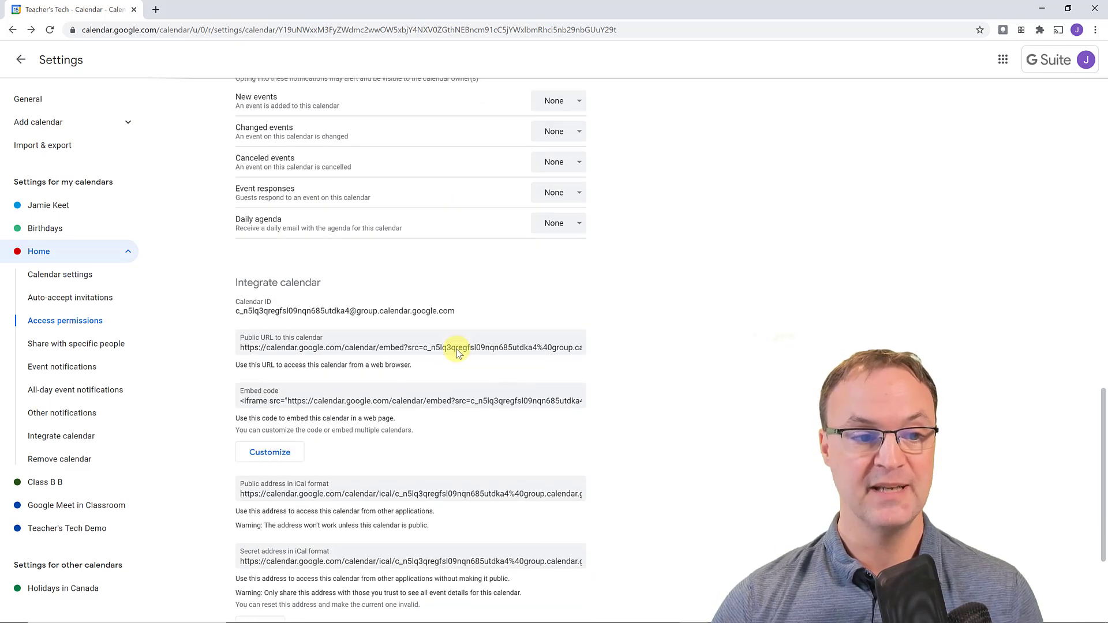
scroll(456, 349, down, 2)
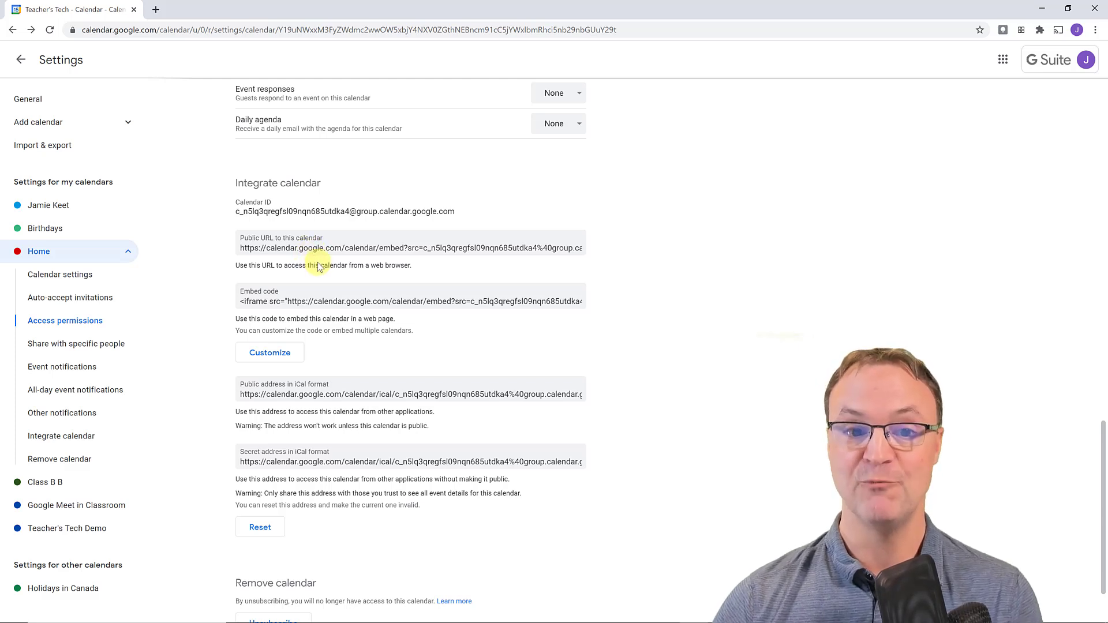
scroll(322, 262, down, 1)
scroll(449, 365, down, 1)
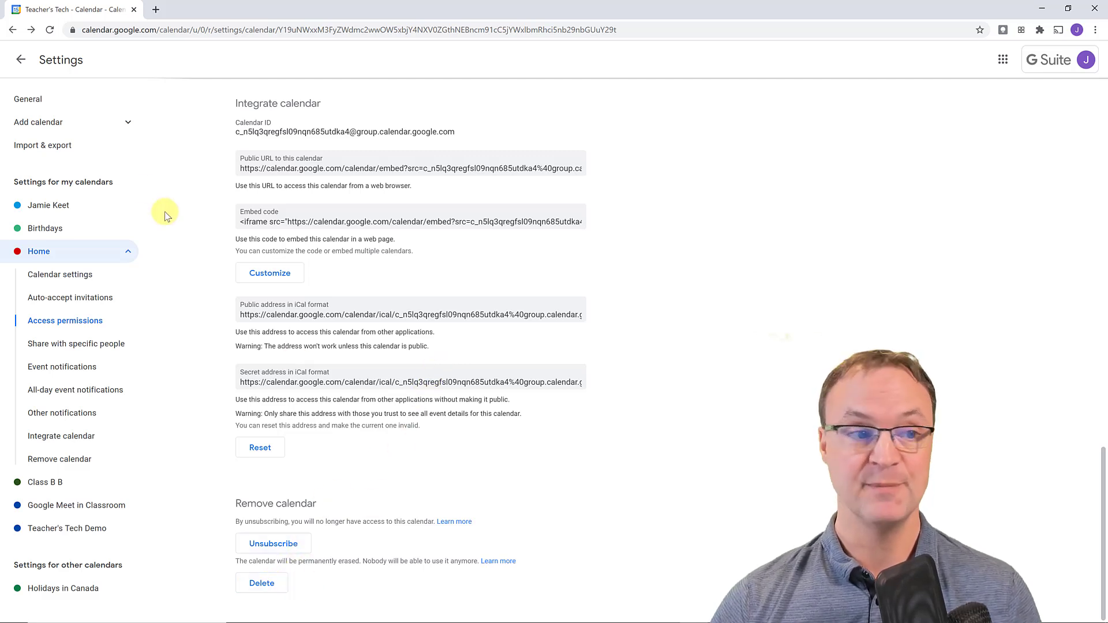
click(21, 60)
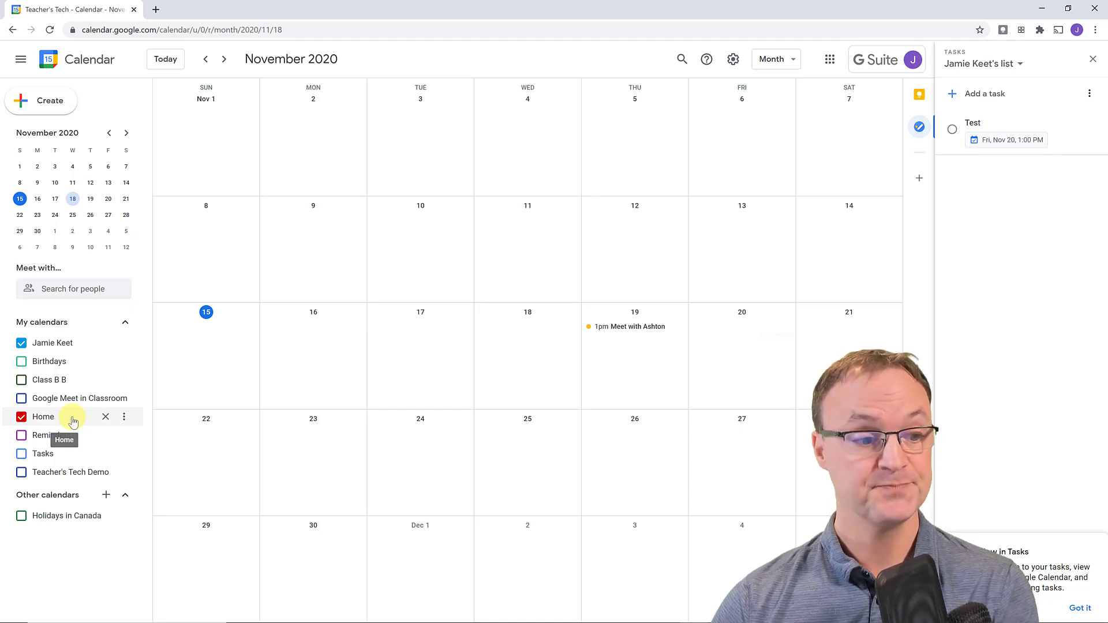
- Add the Arizona Cardinals calendar from the NFL football calendars of interest and return to the month view
click(106, 495)
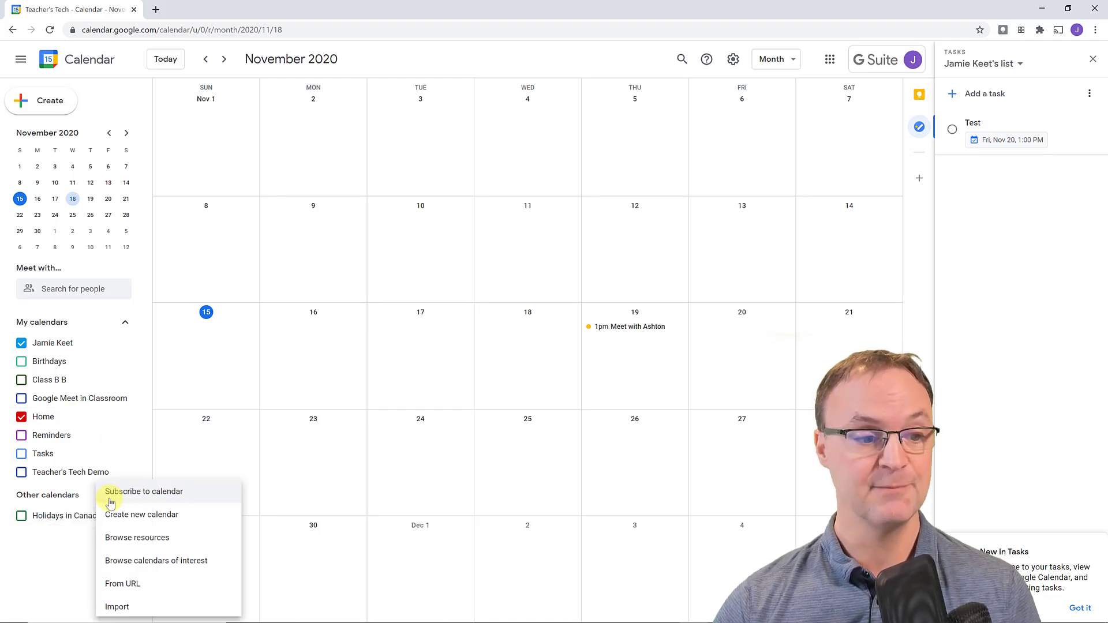
click(184, 566)
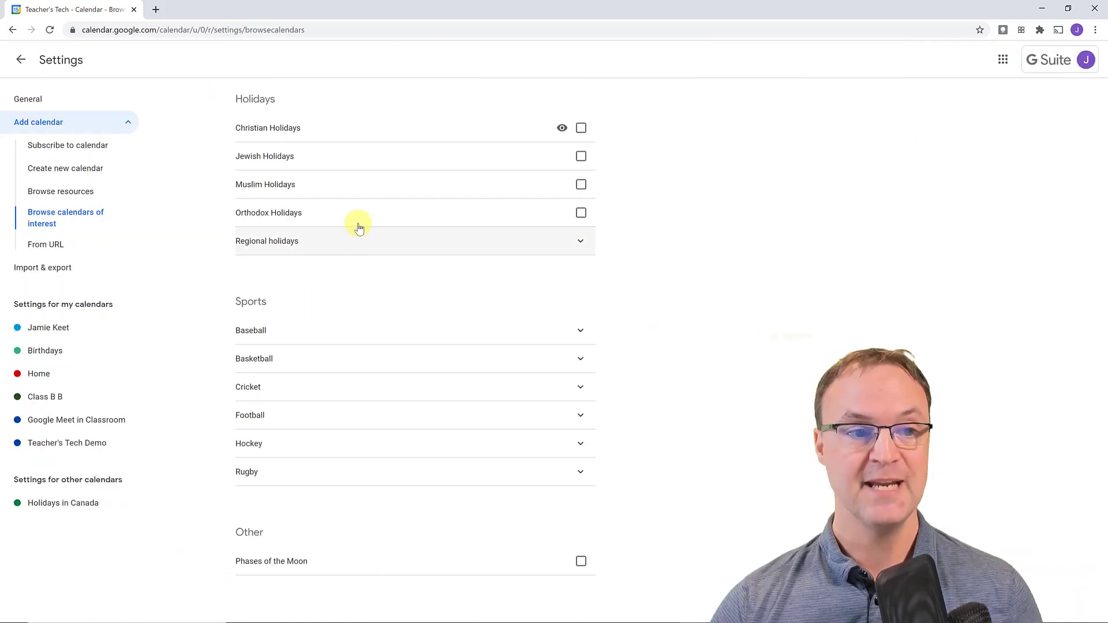
click(582, 416)
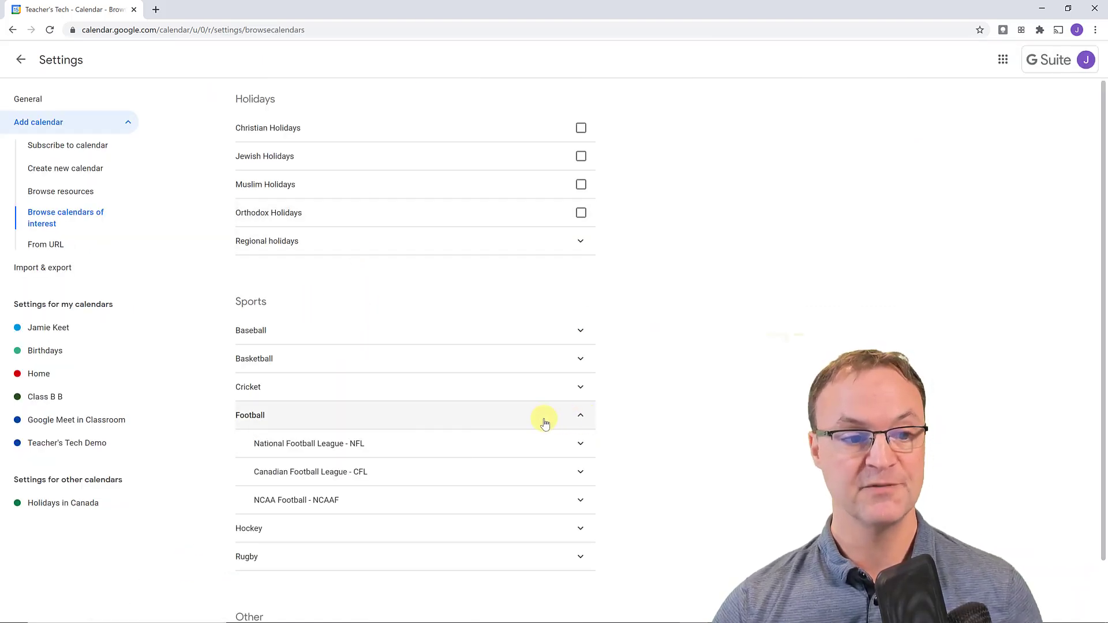
click(289, 443)
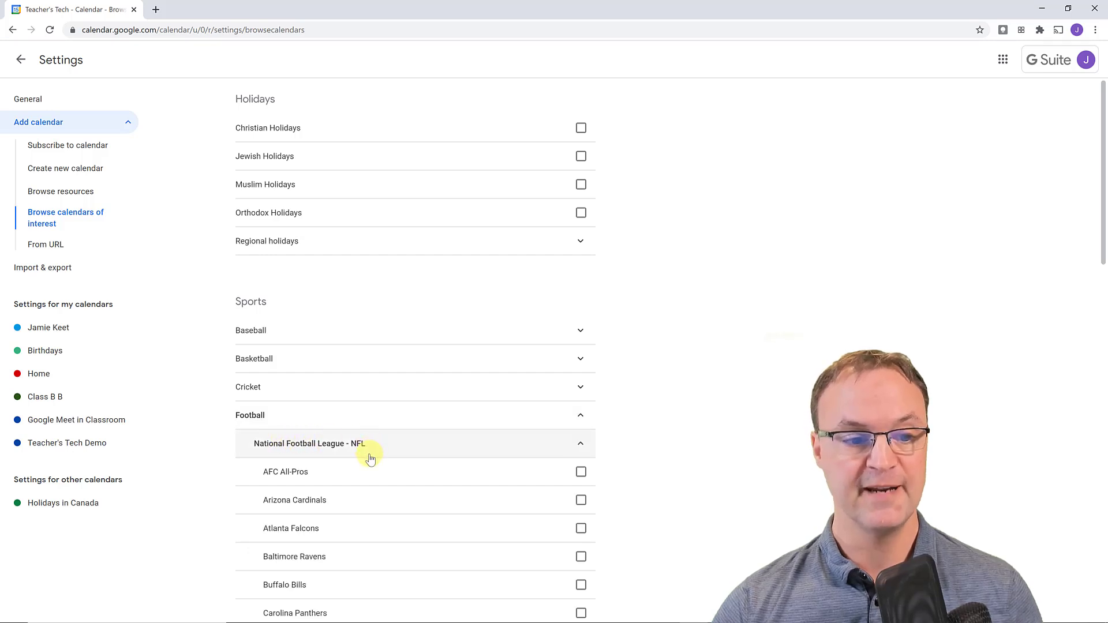
scroll(370, 453, down, 5)
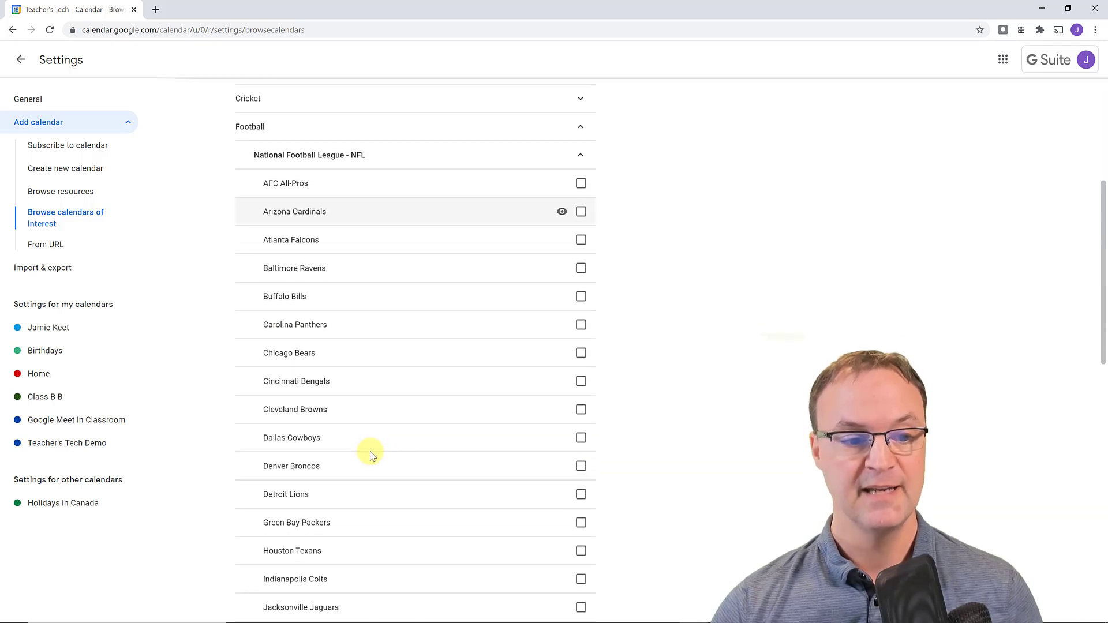
click(581, 212)
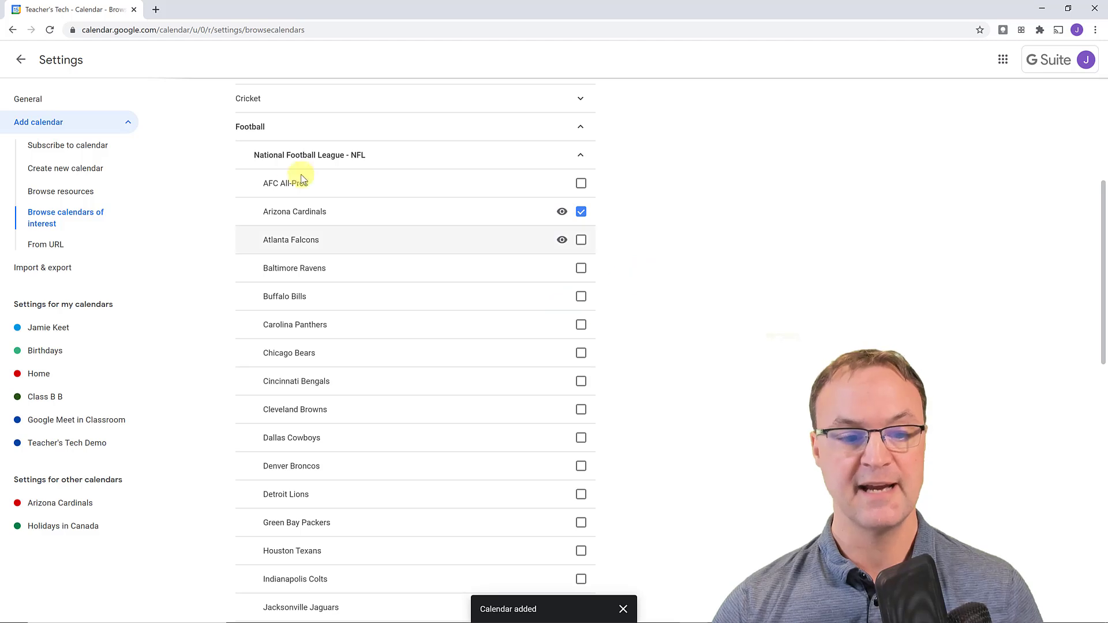
click(20, 60)
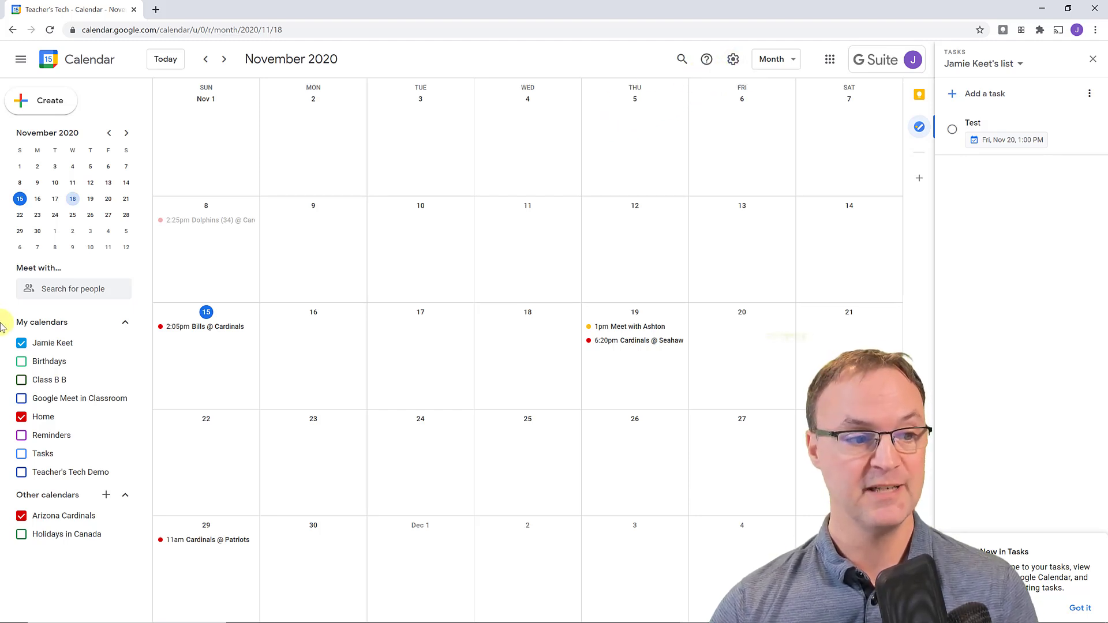
- Examine the primary calendar's access permissions, sharing and notification settings, and go back to the general settings
click(733, 60)
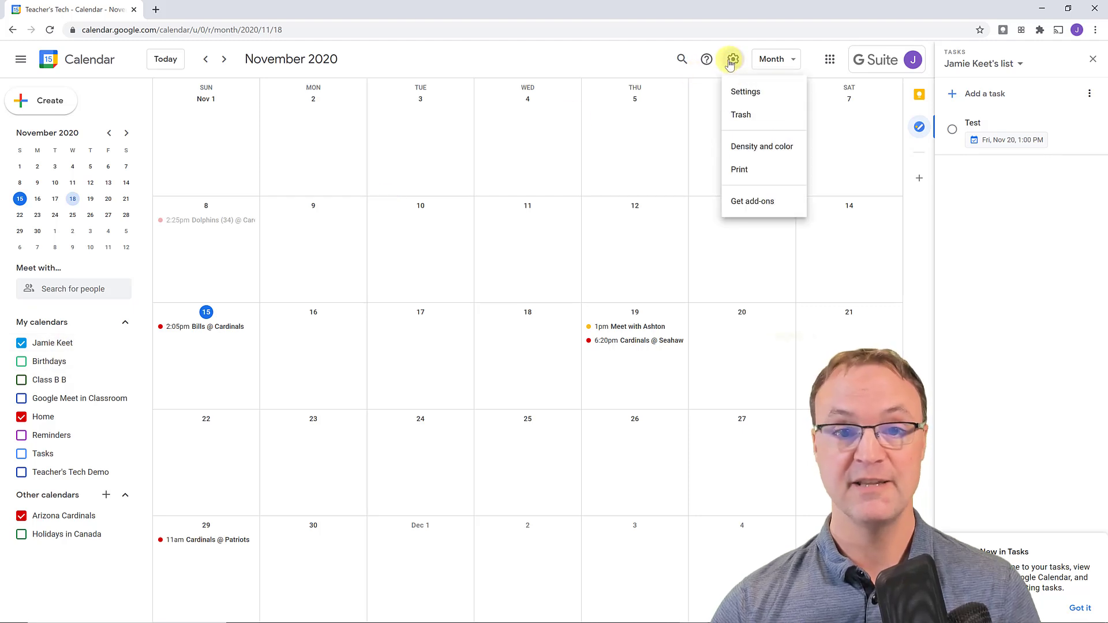
click(745, 94)
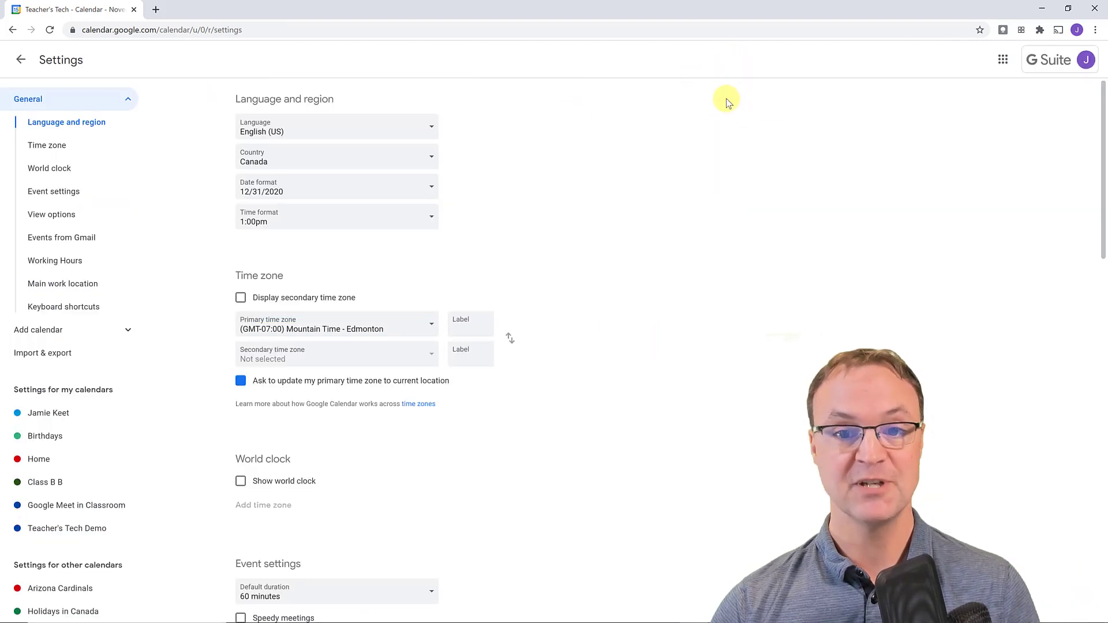
click(45, 414)
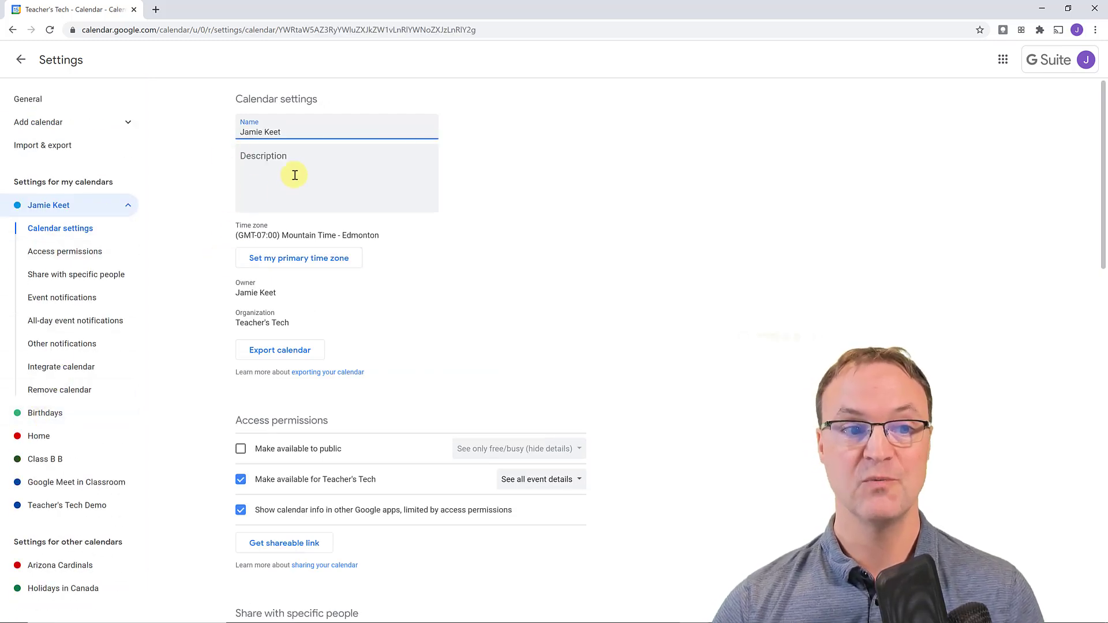
scroll(462, 424, down, 5)
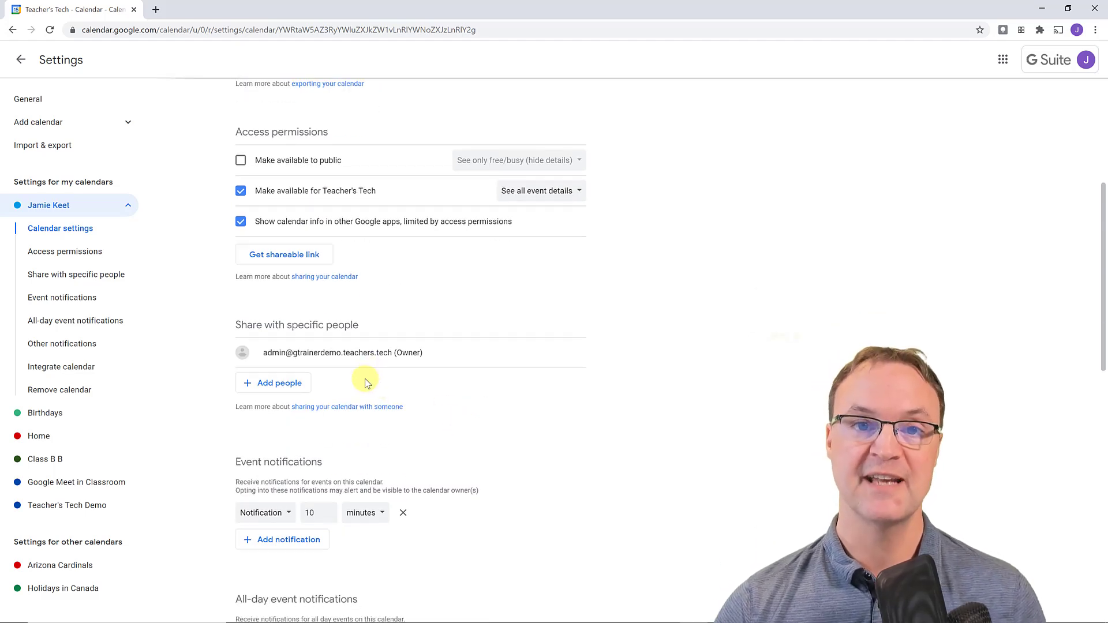
scroll(462, 417, down, 3)
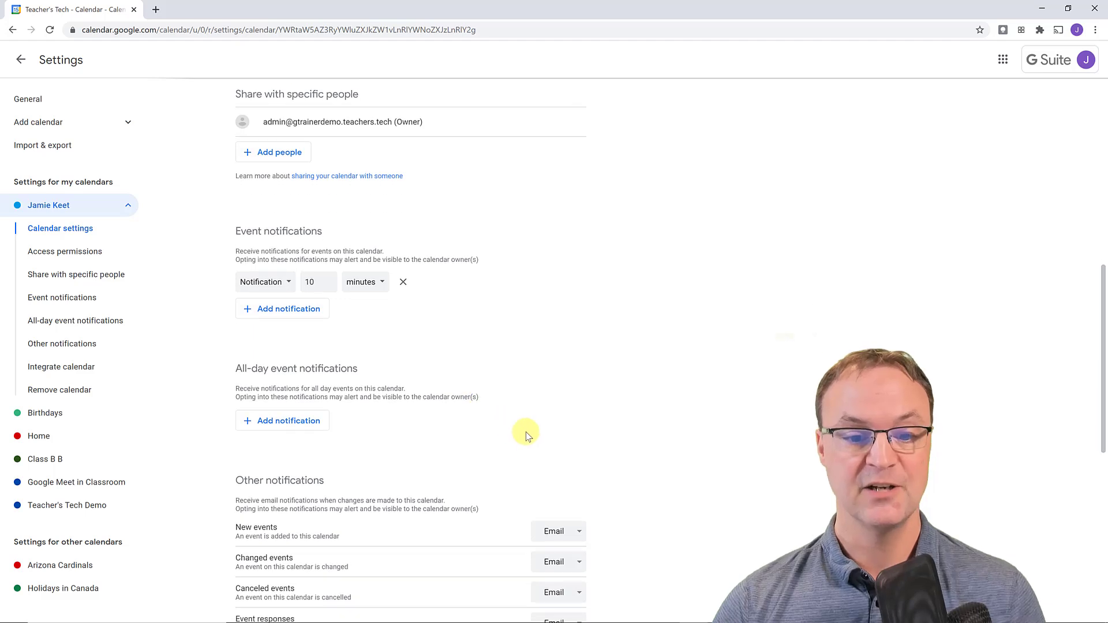
scroll(514, 437, down, 2)
scroll(467, 400, up, 2)
scroll(466, 400, up, 3)
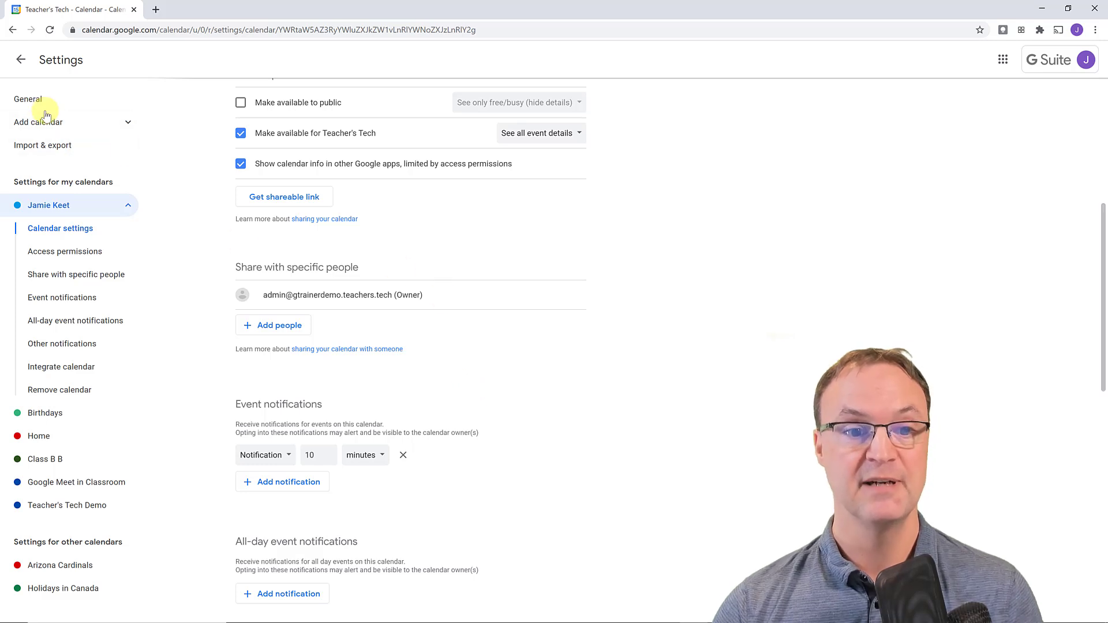
click(26, 100)
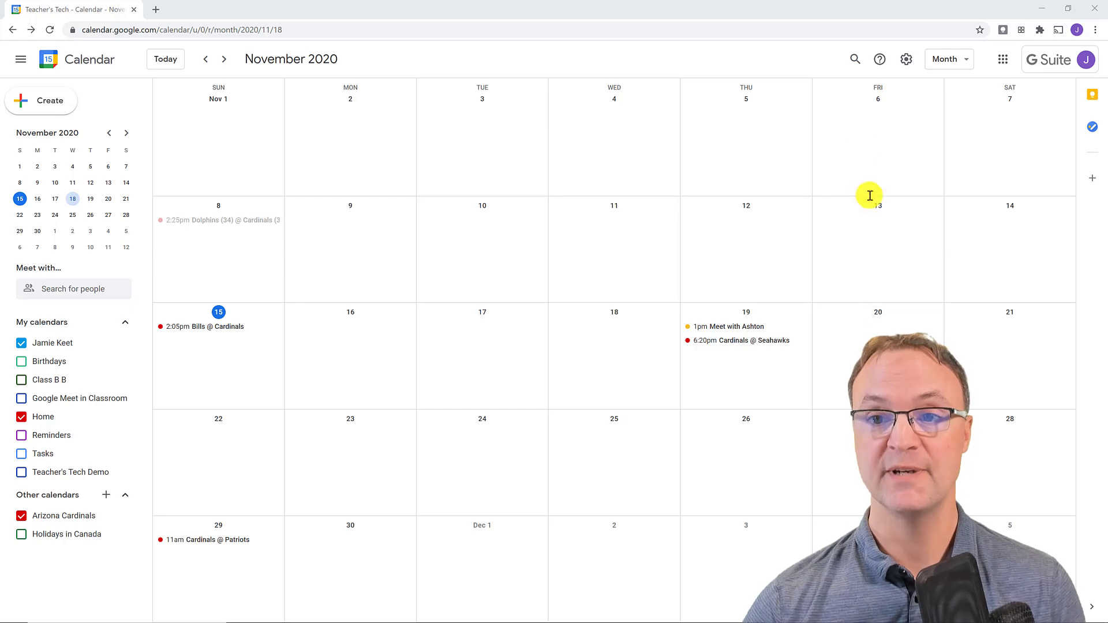
- View the add-ons that work with Calendar in the Google Workspace Marketplace and close it
click(905, 63)
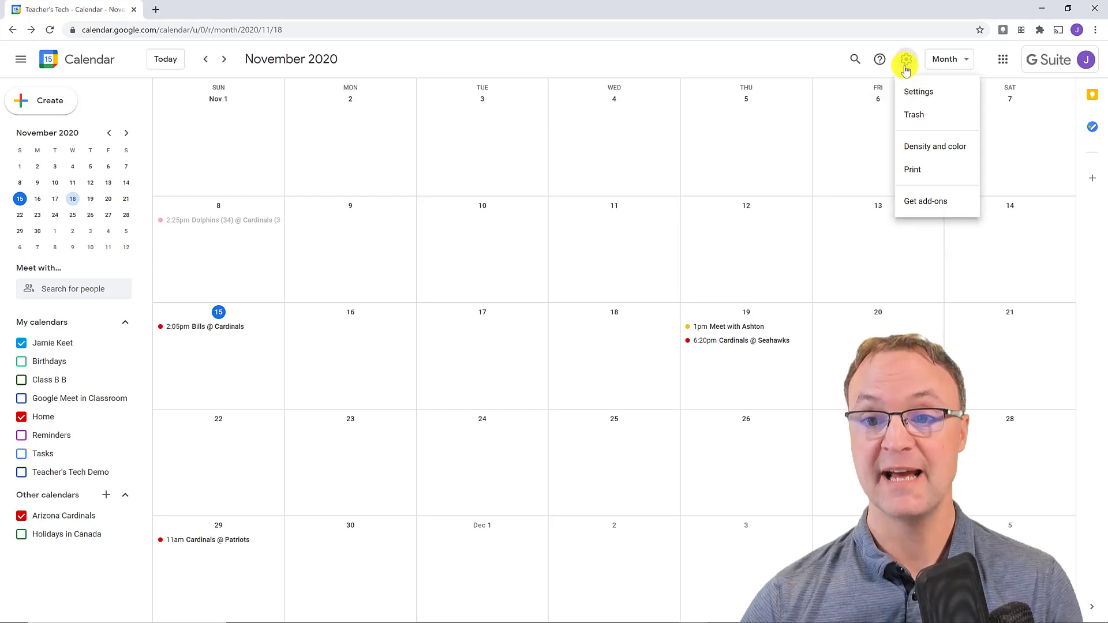
click(941, 203)
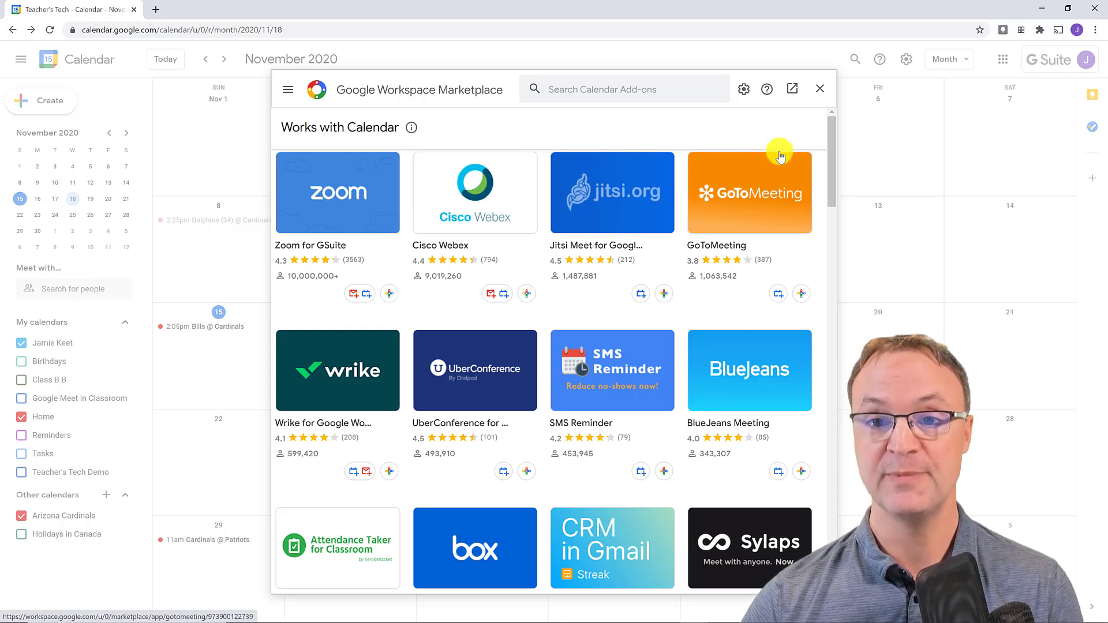
click(818, 93)
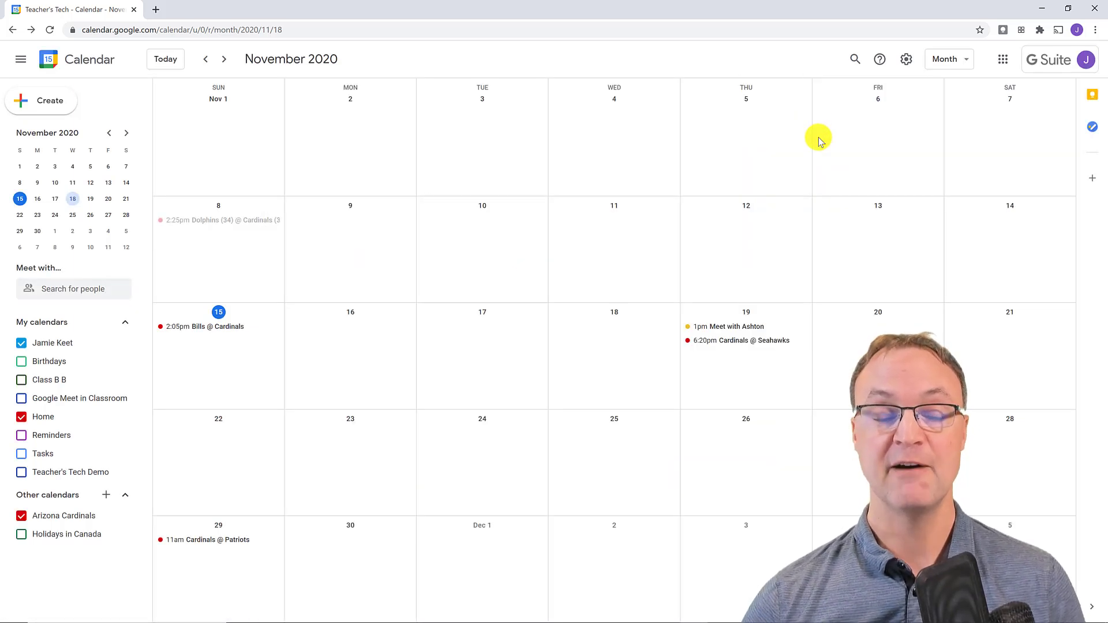